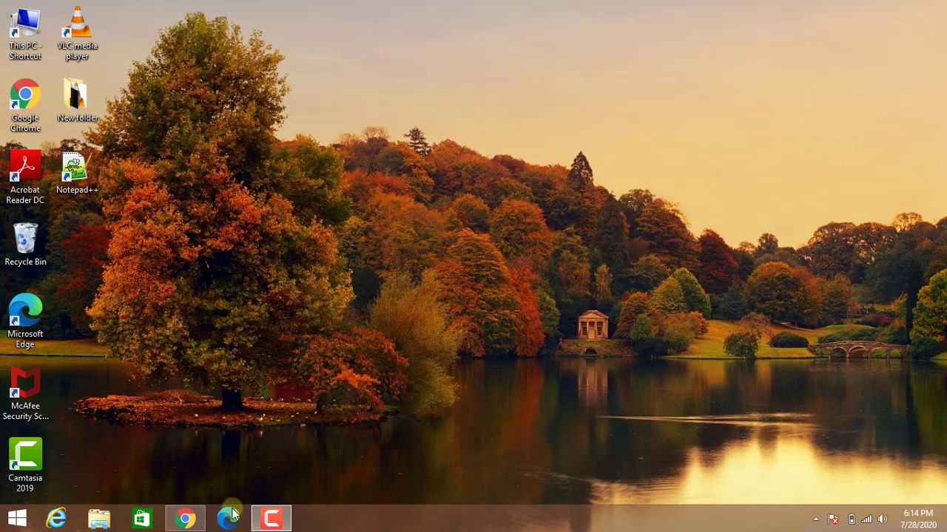
Switch to Chrome and open All Pages, listing Blog, Home 1 and the draft Privacy Policy.
{"action": "left_click", "coordinate": [186, 520]}
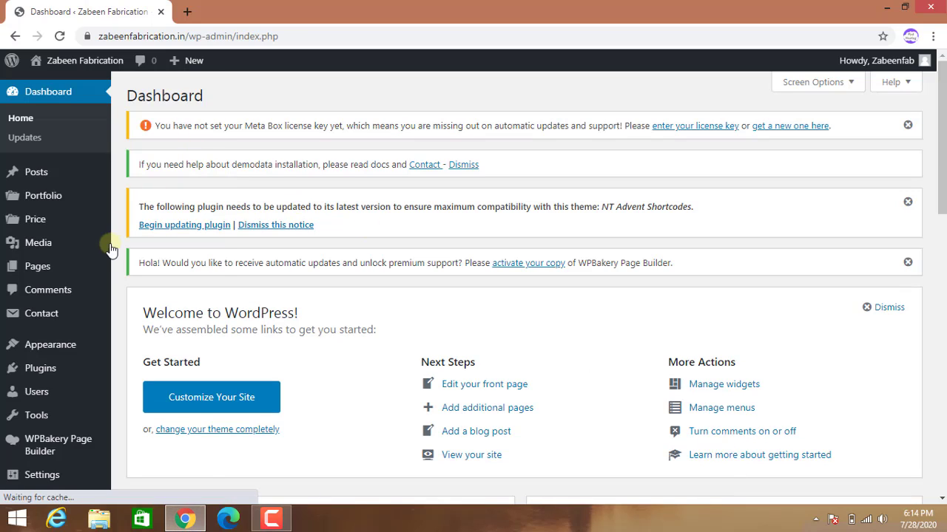
{"action": "scroll", "coordinate": [104, 266], "scroll_direction": "down", "scroll_amount": 2}
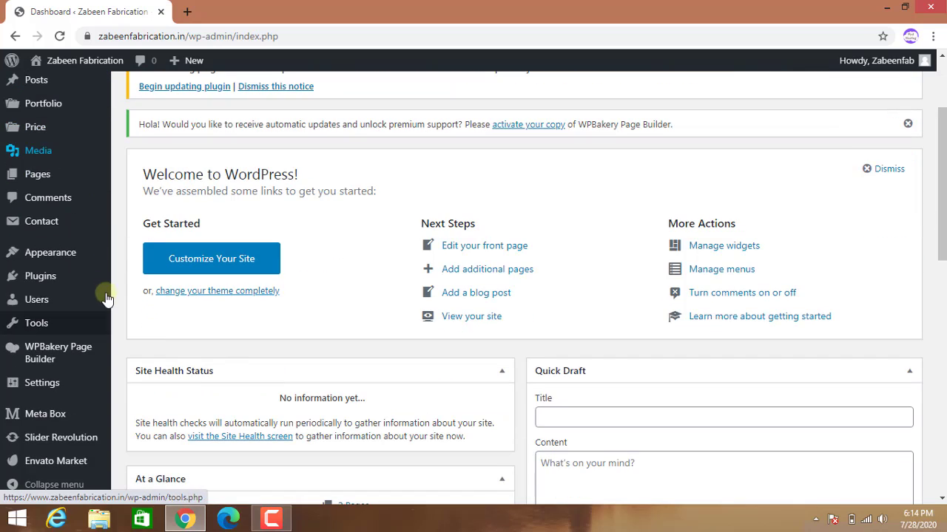
{"action": "scroll", "coordinate": [57, 237], "scroll_direction": "up", "scroll_amount": 1}
{"action": "mouse_move", "coordinate": [40, 247]}
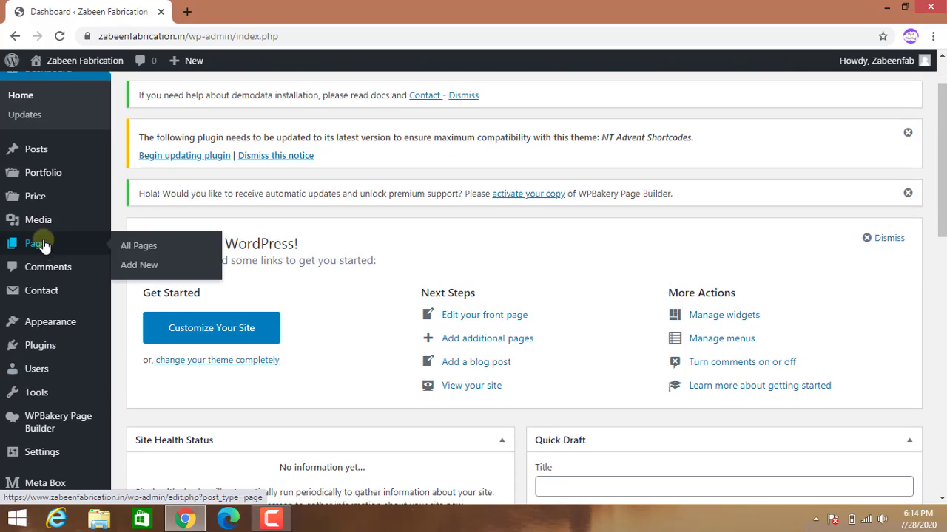
{"action": "left_click", "coordinate": [131, 251]}
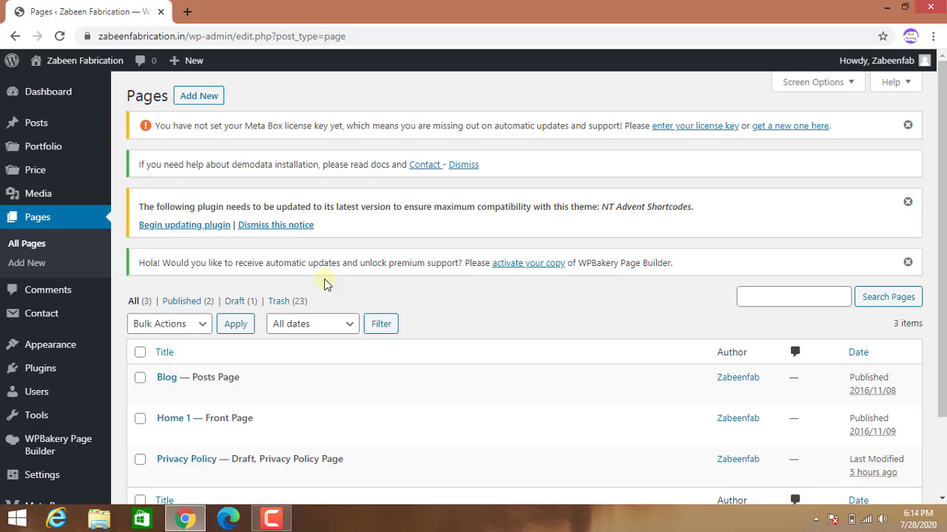
{"action": "scroll", "coordinate": [327, 283], "scroll_direction": "down", "scroll_amount": 3}
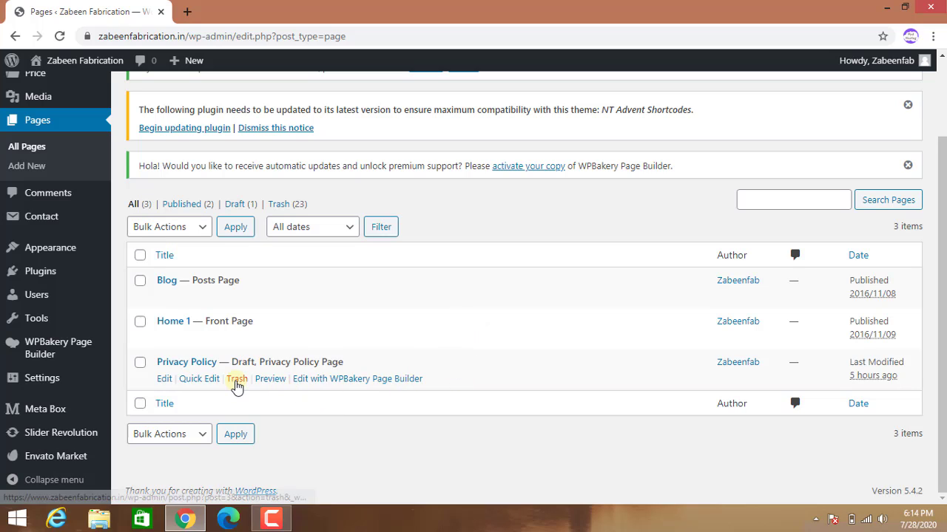
Move the draft Privacy Policy page to the Trash, leaving Blog and Home 1.
{"action": "left_click", "coordinate": [237, 383]}
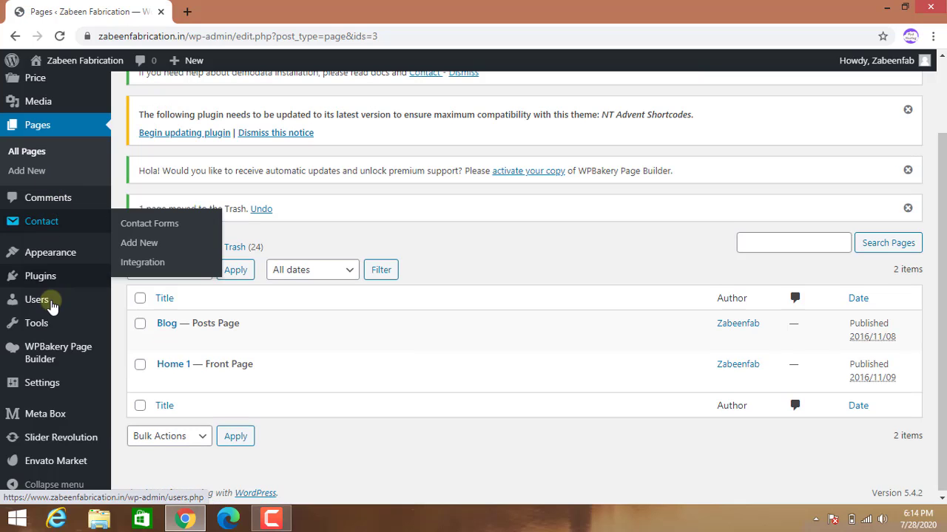
{"action": "mouse_move", "coordinate": [18, 281]}
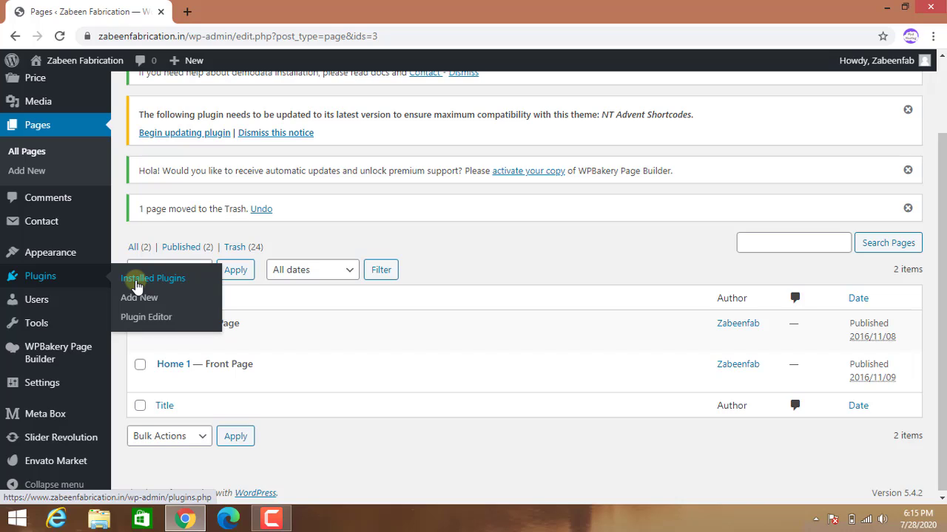
Open Installed Plugins to review the 12 active plugins, including Contact Form 7.
{"action": "left_click", "coordinate": [137, 286]}
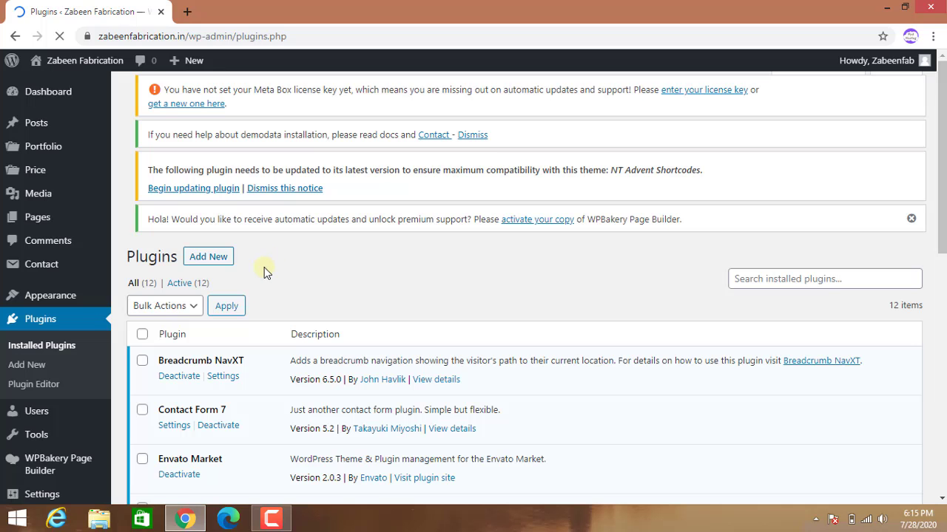
{"action": "scroll", "coordinate": [264, 264], "scroll_direction": "down", "scroll_amount": 2}
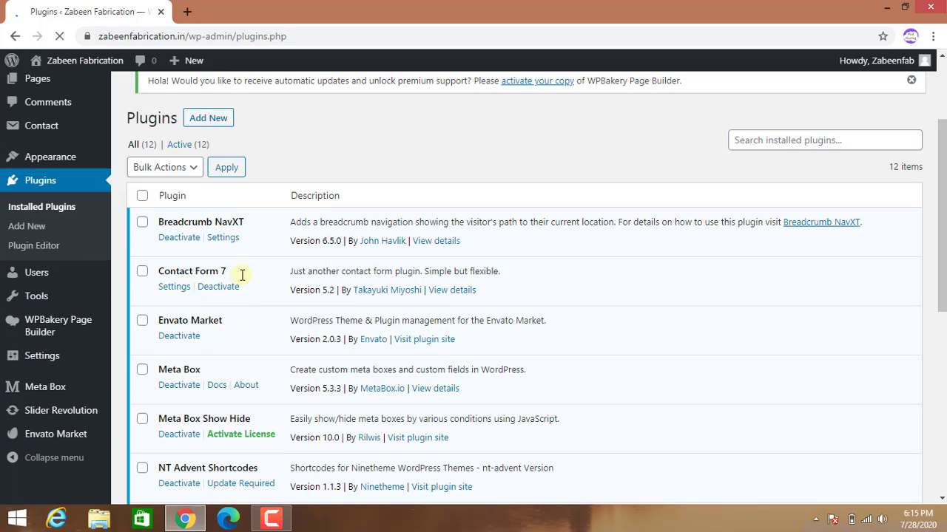
{"action": "scroll", "coordinate": [15, 235], "scroll_direction": "up", "scroll_amount": 1}
{"action": "scroll", "coordinate": [22, 198], "scroll_direction": "up", "scroll_amount": 1}
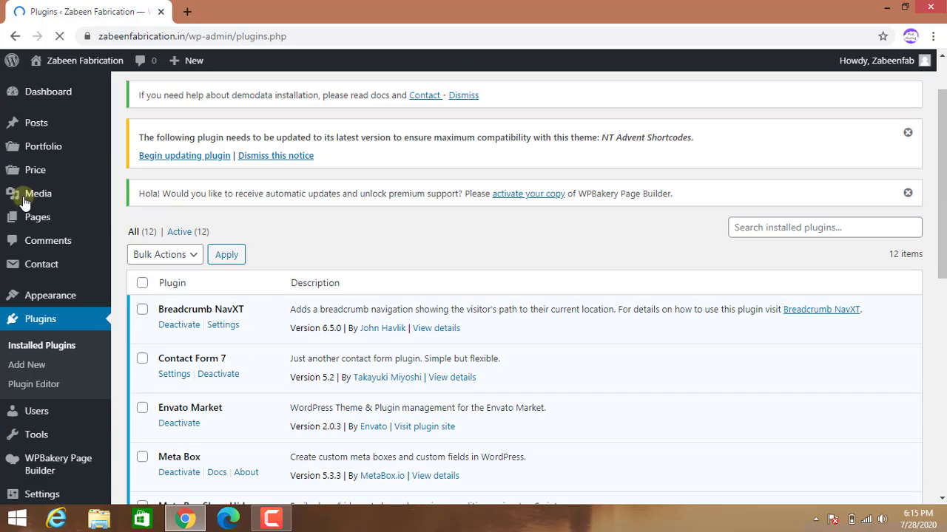
Copy the Contact form 1 shortcode from the Contact > Contact Forms list.
{"action": "mouse_move", "coordinate": [44, 275]}
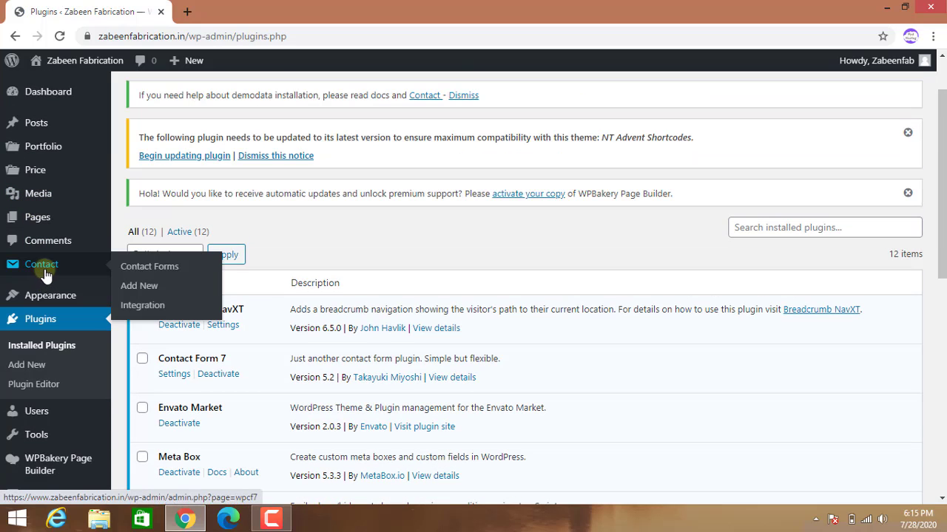
{"action": "left_click", "coordinate": [133, 274]}
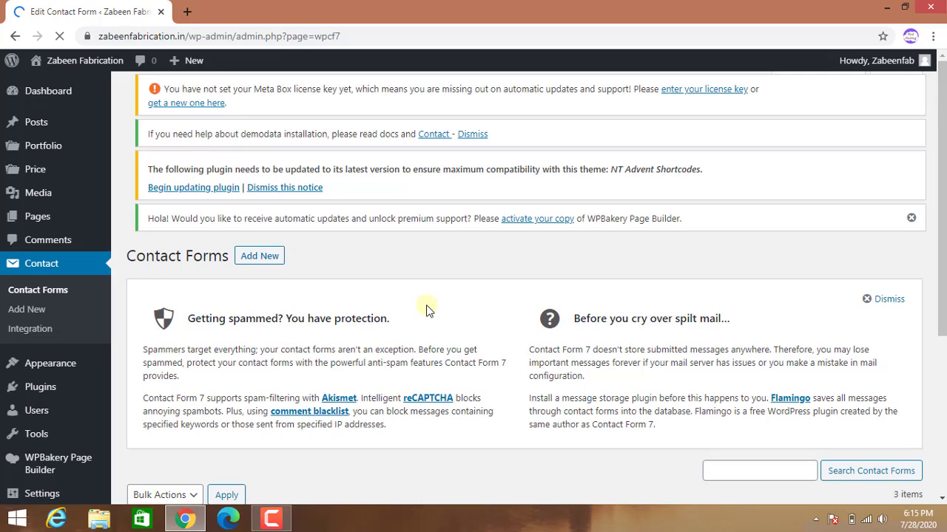
{"action": "scroll", "coordinate": [436, 347], "scroll_direction": "down", "scroll_amount": 3}
{"action": "scroll", "coordinate": [352, 394], "scroll_direction": "down", "scroll_amount": 1}
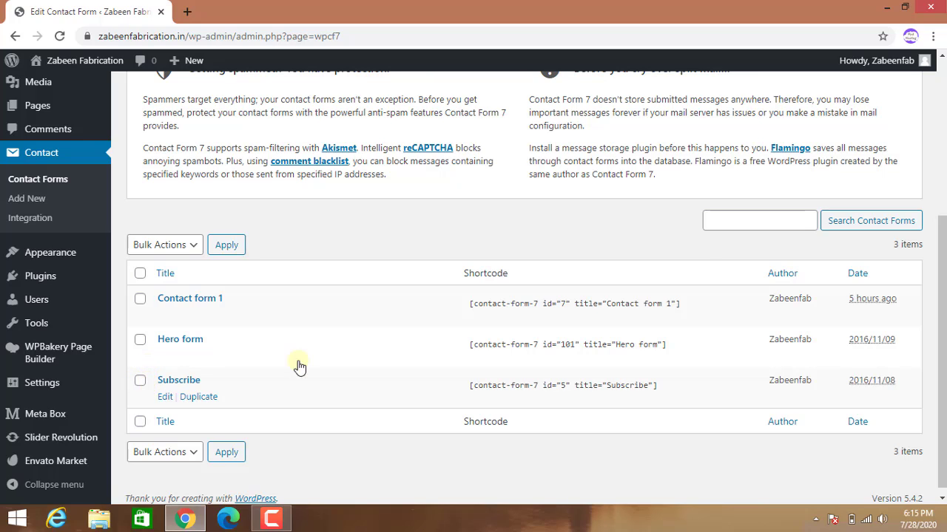
{"action": "left_click", "coordinate": [679, 305]}
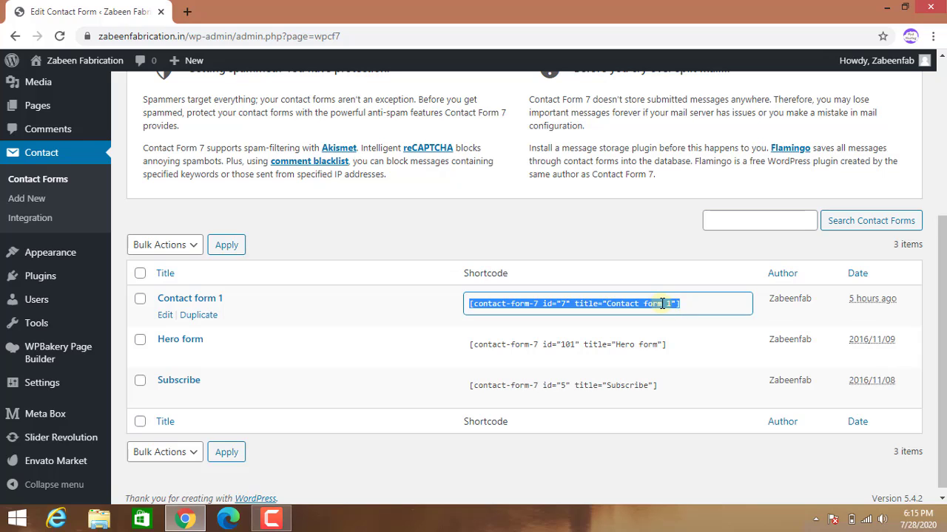
{"action": "right_click", "coordinate": [659, 303]}
{"action": "left_click", "coordinate": [665, 315]}
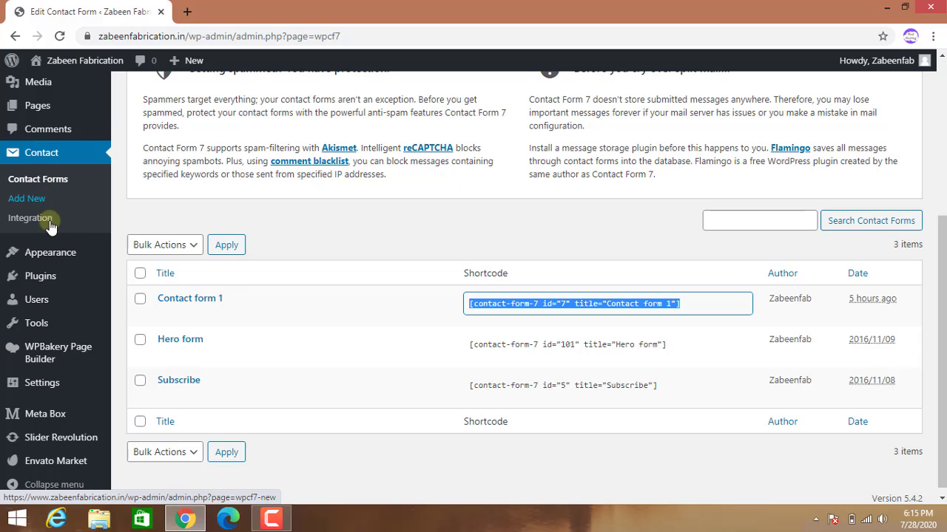
{"action": "scroll", "coordinate": [58, 276], "scroll_direction": "down", "scroll_amount": 1}
{"action": "scroll", "coordinate": [44, 244], "scroll_direction": "up", "scroll_amount": 2}
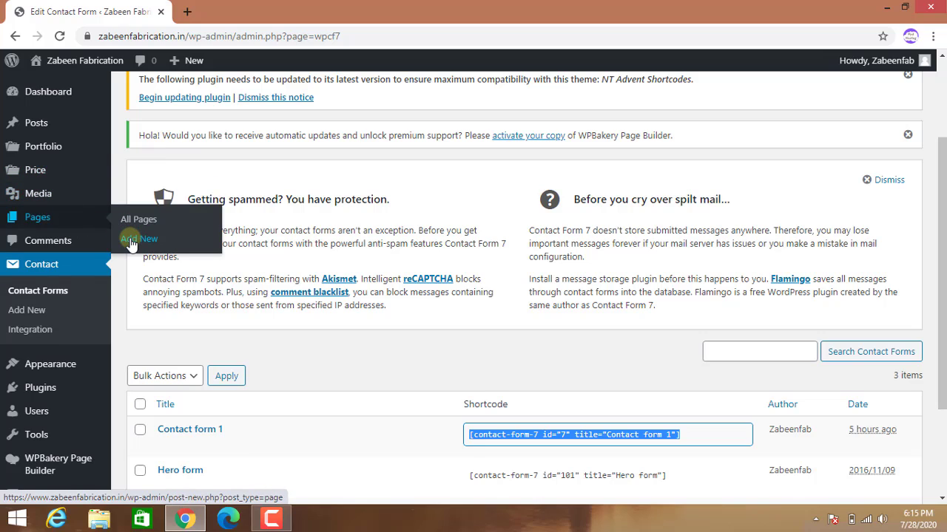
Create and publish a page titled 'Contact Us' with the pasted Contact form 1 shortcode as its body.
{"action": "left_click", "coordinate": [132, 242]}
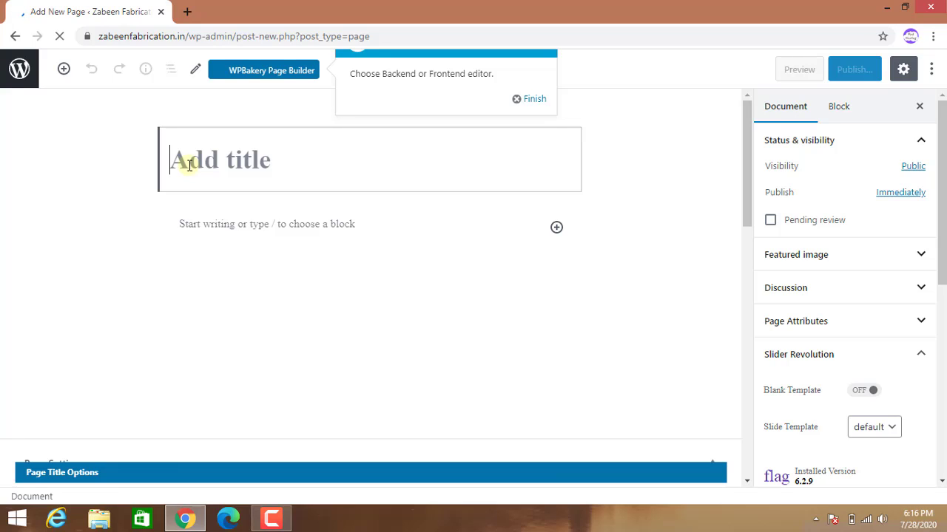
{"action": "type", "text": "Contact"}
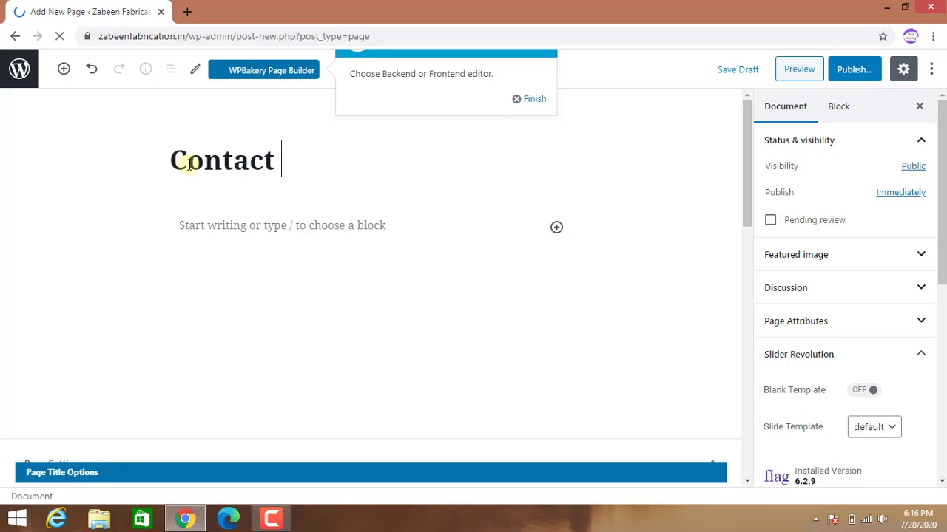
{"action": "type", "text": "Us"}
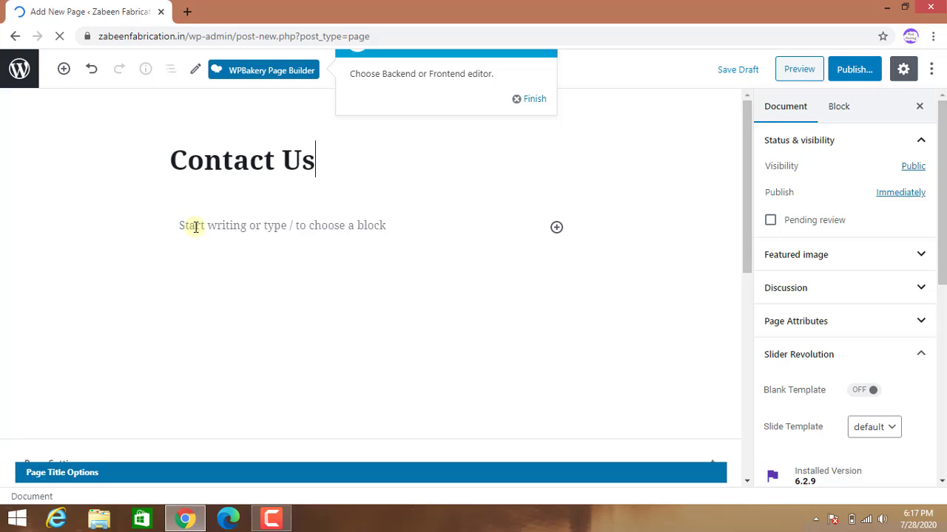
{"action": "left_click", "coordinate": [194, 226]}
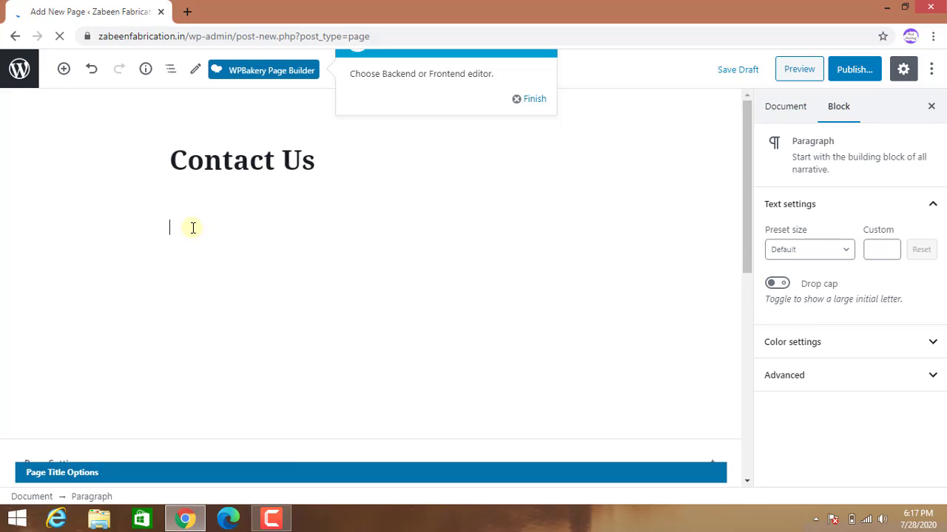
{"action": "key", "text": "ctrl+v"}
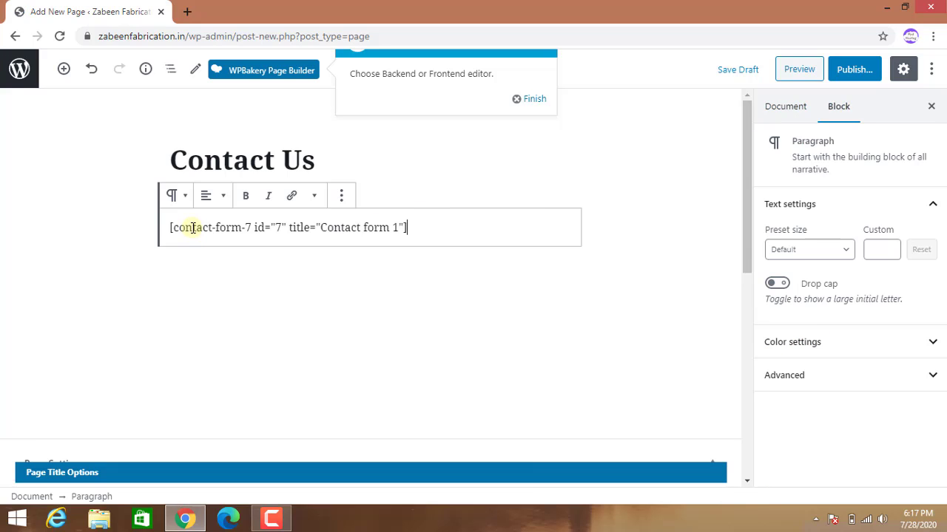
{"action": "left_click", "coordinate": [856, 76]}
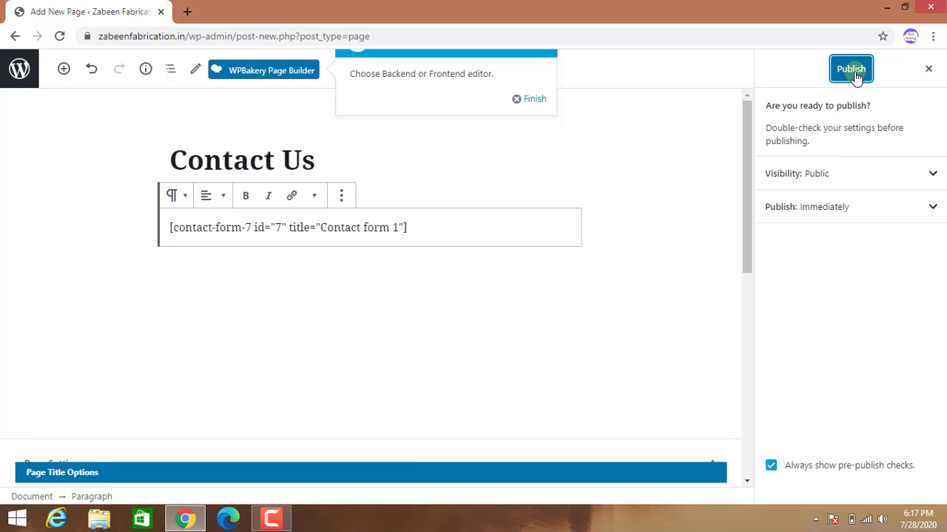
{"action": "left_click", "coordinate": [862, 72]}
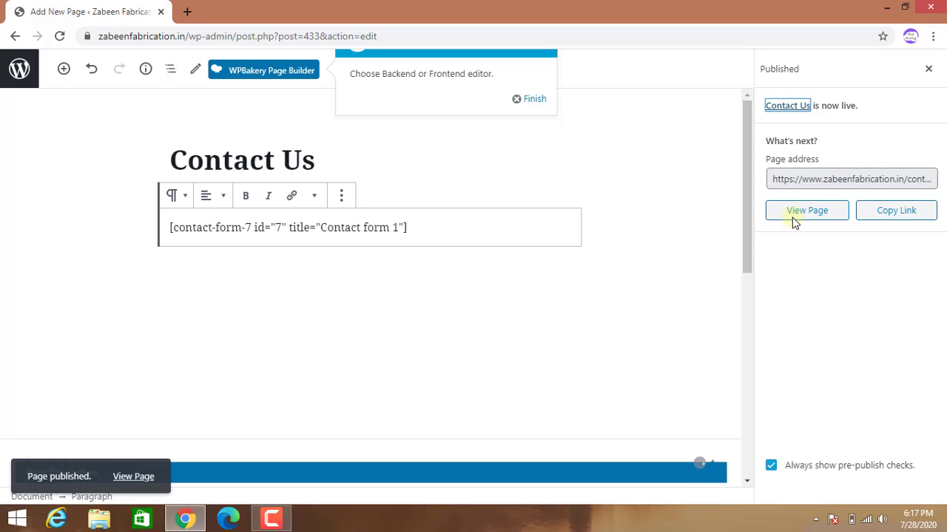
View the live Contact Us page, scrolling to check the contact form and Send button.
{"action": "left_click", "coordinate": [129, 478]}
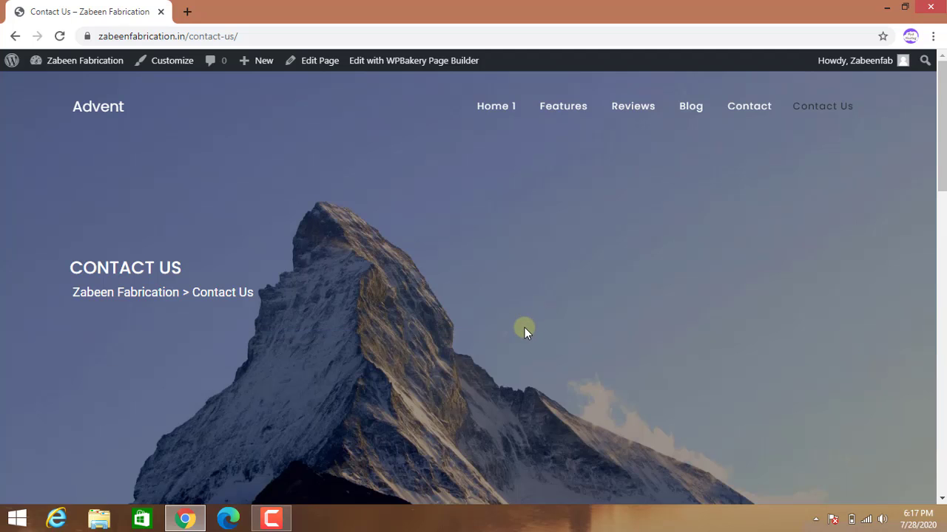
{"action": "scroll", "coordinate": [619, 340], "scroll_direction": "down", "scroll_amount": 10}
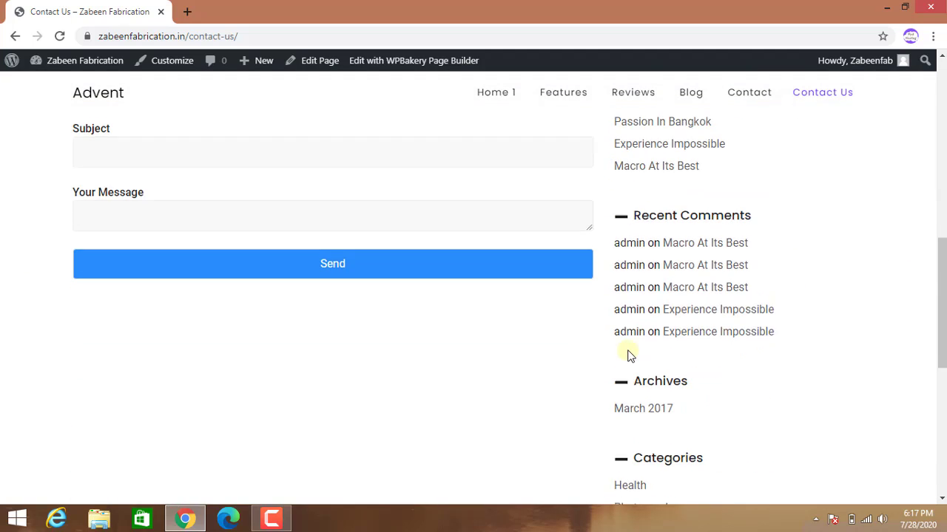
{"action": "scroll", "coordinate": [627, 359], "scroll_direction": "up", "scroll_amount": 3}
{"action": "scroll", "coordinate": [488, 366], "scroll_direction": "up", "scroll_amount": 3}
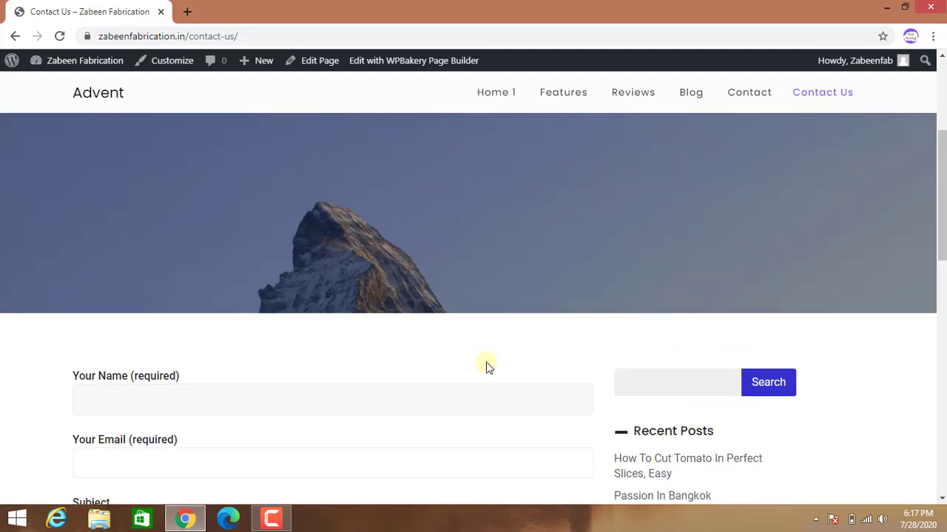
{"action": "scroll", "coordinate": [486, 366], "scroll_direction": "down", "scroll_amount": 7}
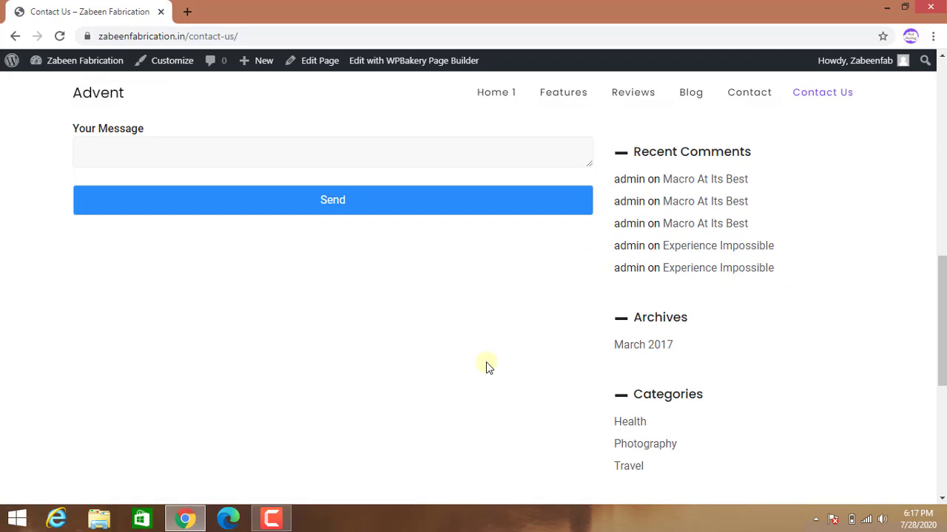
{"action": "scroll", "coordinate": [487, 366], "scroll_direction": "down", "scroll_amount": 5}
{"action": "scroll", "coordinate": [487, 366], "scroll_direction": "down", "scroll_amount": 1}
{"action": "scroll", "coordinate": [487, 367], "scroll_direction": "up", "scroll_amount": 2}
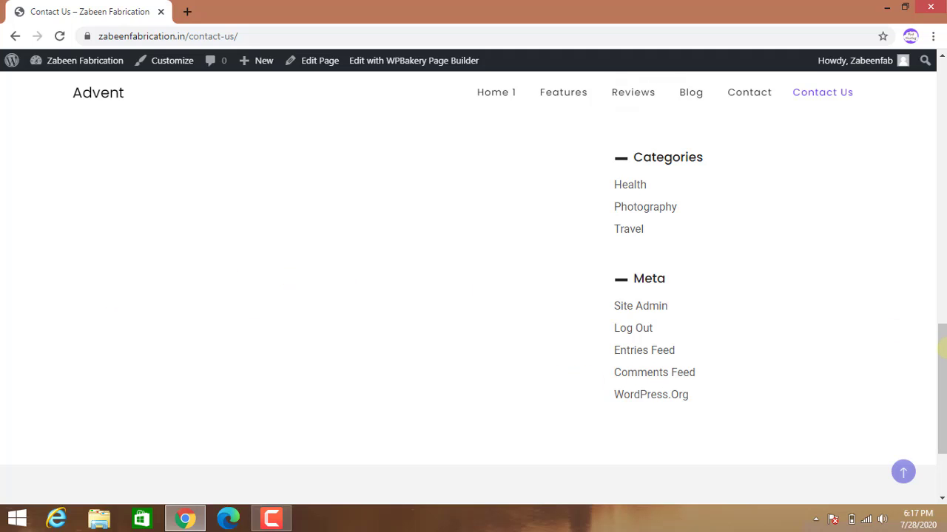
{"action": "key", "text": "Home"}
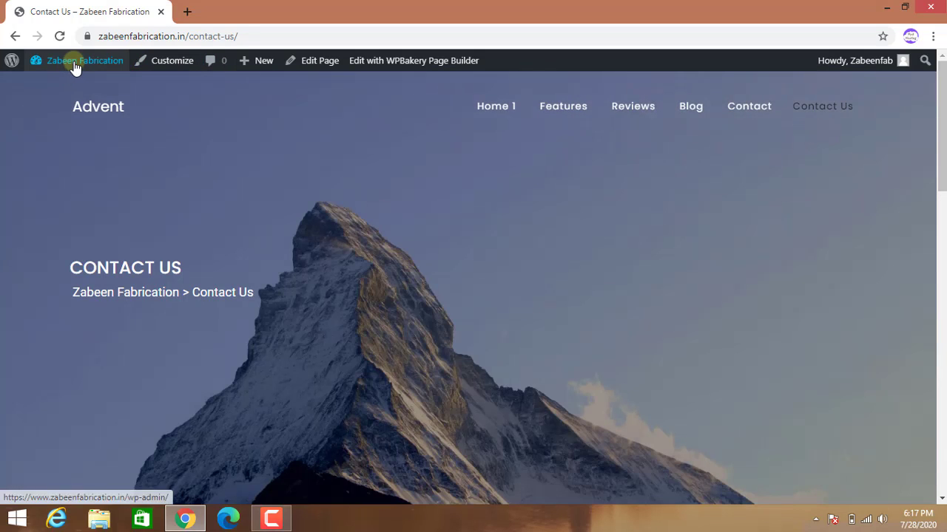
Return to the admin dashboard and open Pages > Add New for a blank page.
{"action": "mouse_move", "coordinate": [74, 62]}
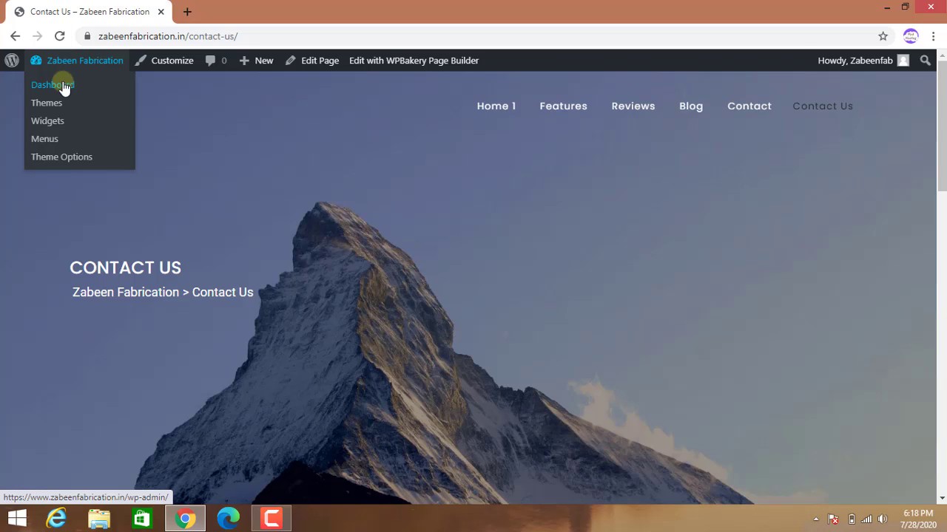
{"action": "left_click", "coordinate": [60, 88]}
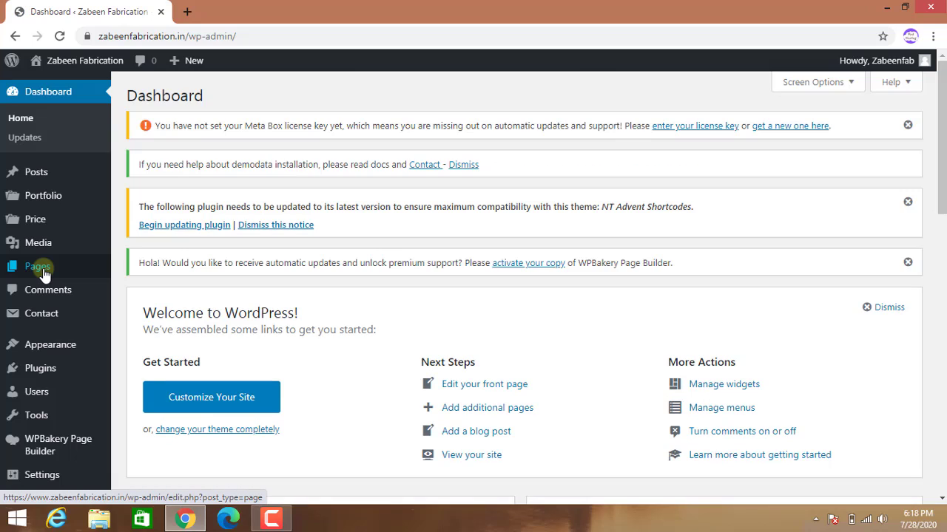
{"action": "left_click", "coordinate": [41, 269]}
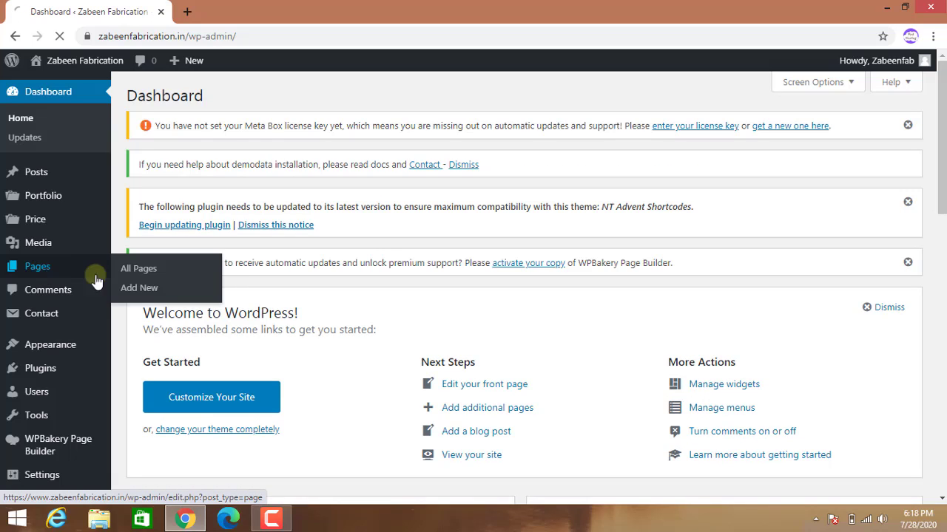
{"action": "left_click", "coordinate": [140, 290]}
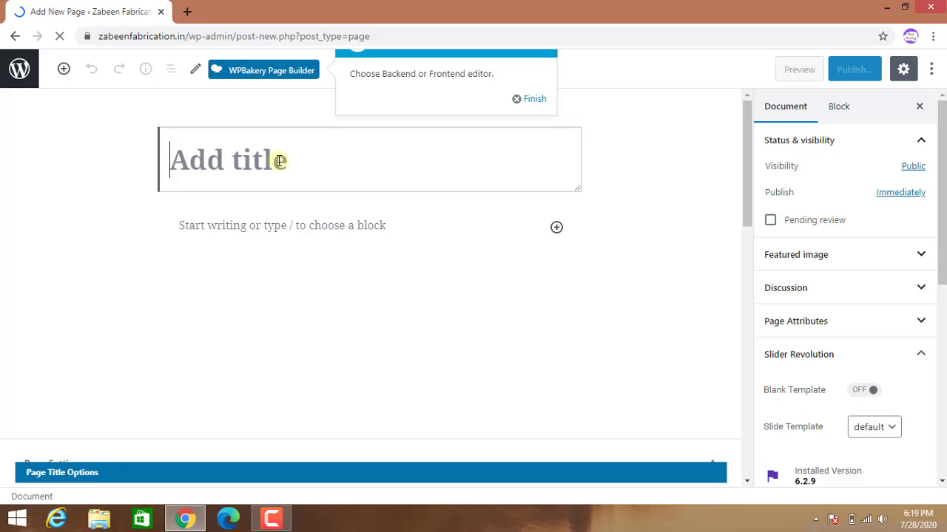
Publish an empty page titled 'About Us' and go back to the Pages list.
{"action": "type", "text": "About Us"}
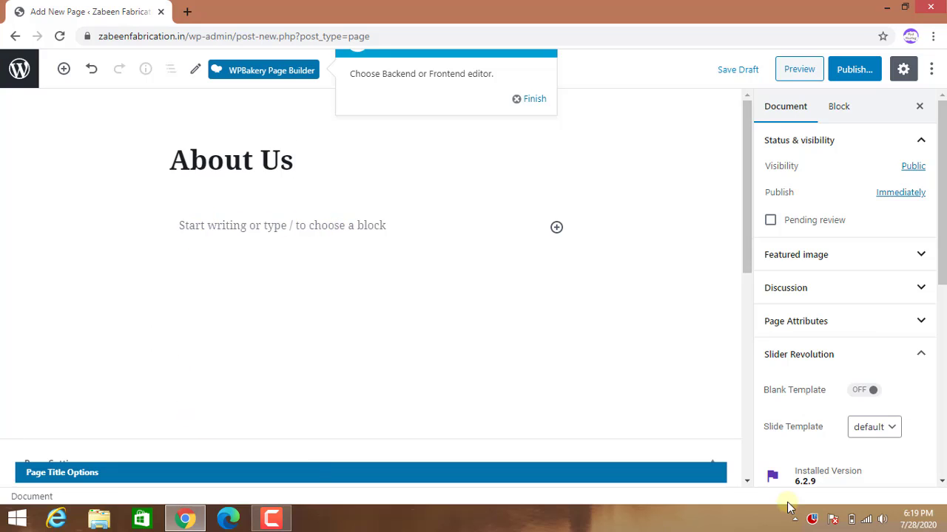
{"action": "left_click", "coordinate": [858, 71]}
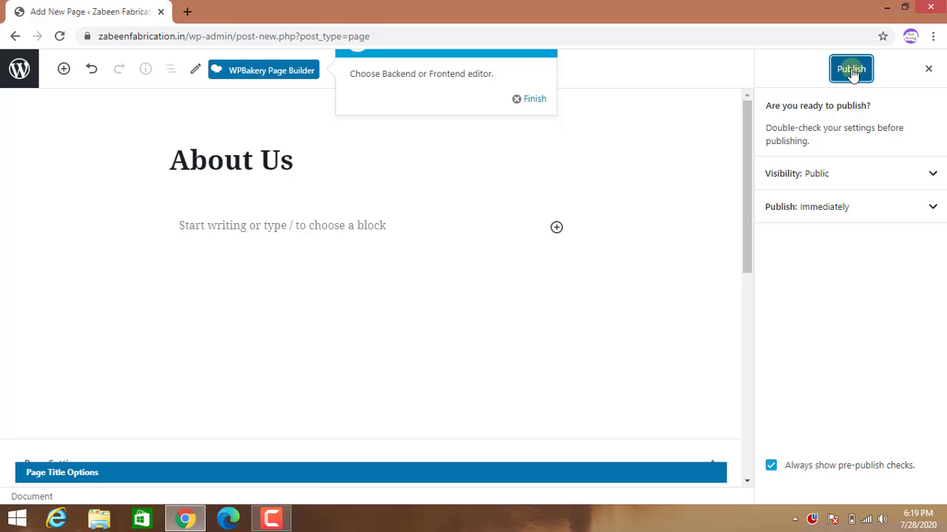
{"action": "left_click", "coordinate": [852, 71]}
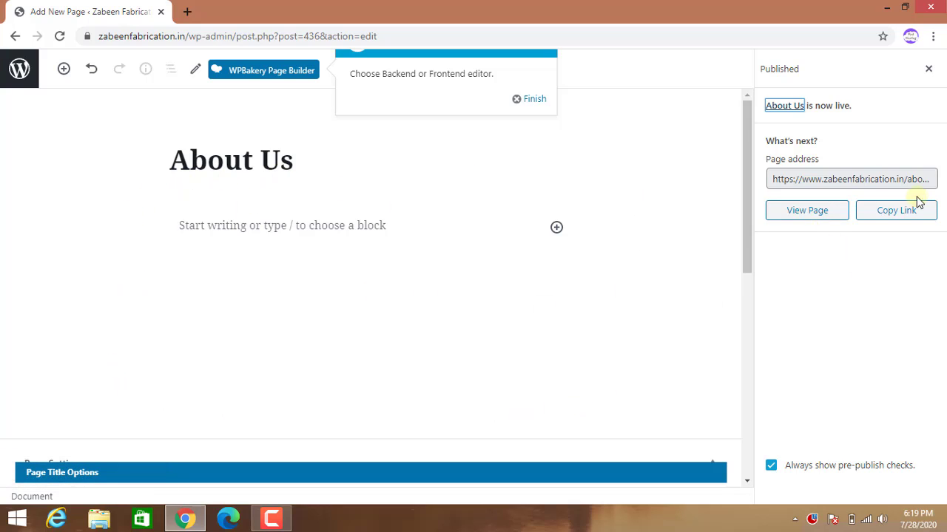
{"action": "left_click", "coordinate": [14, 37]}
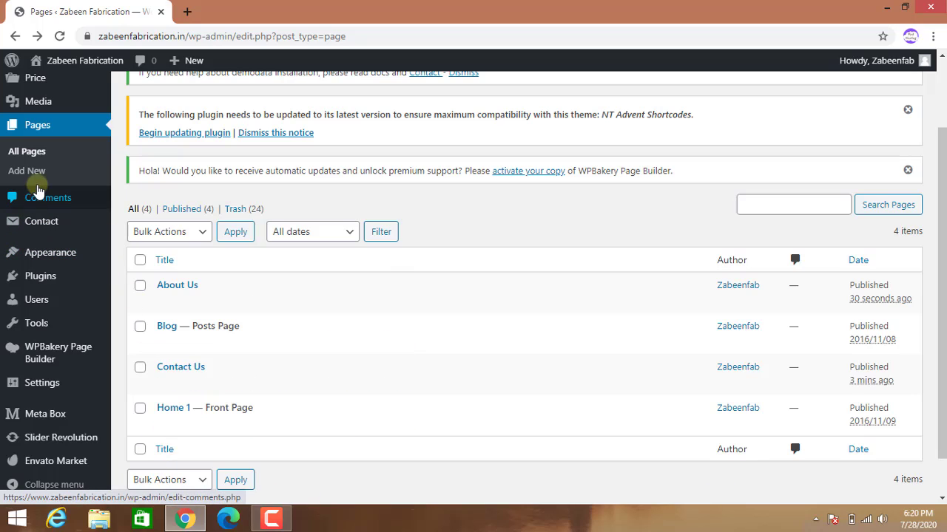
Start another new page and enter the title 'Private policy'.
{"action": "left_click", "coordinate": [37, 177]}
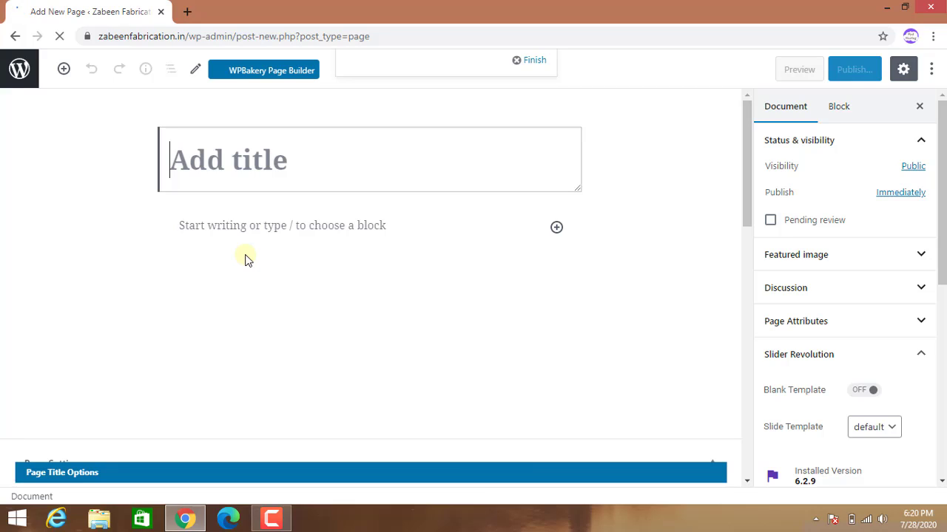
{"action": "type", "text": "Pri"}
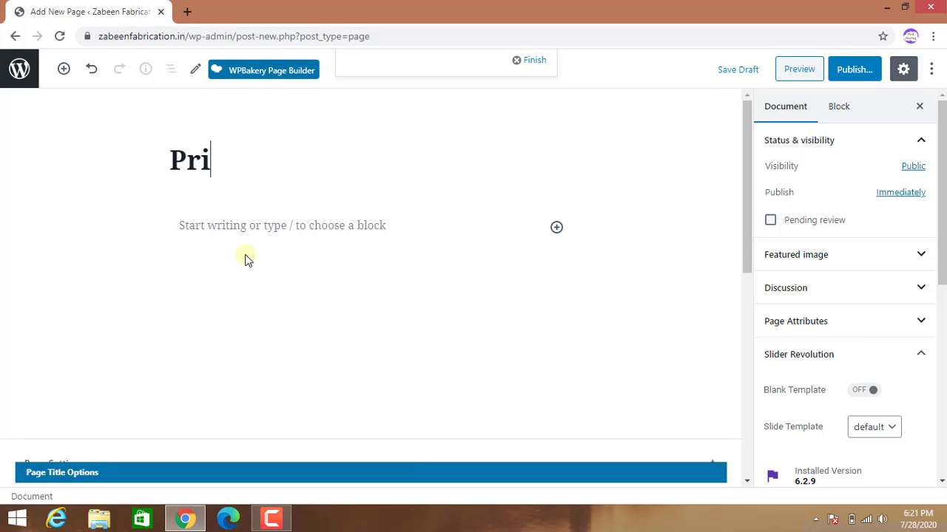
{"action": "type", "text": "vate policy"}
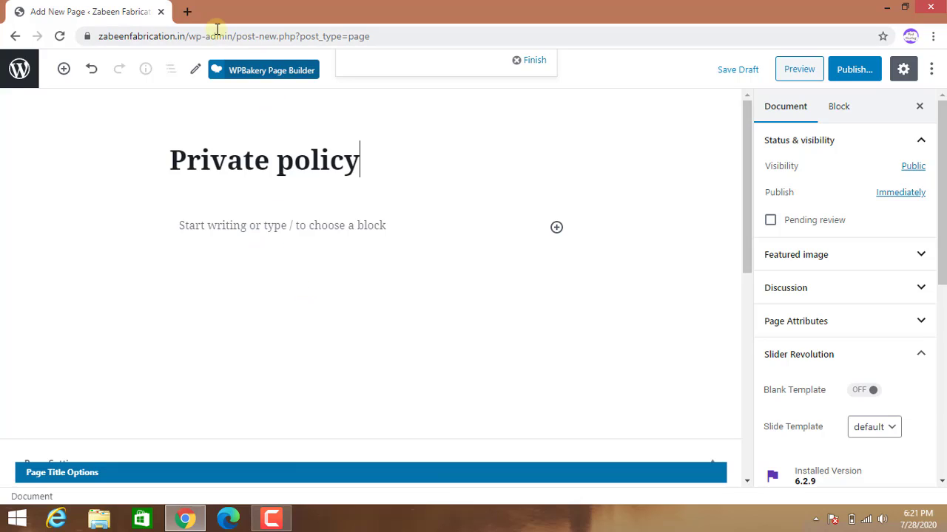
In a new Chrome tab, search Google for 'privacy policy generator'.
{"action": "left_click", "coordinate": [190, 15]}
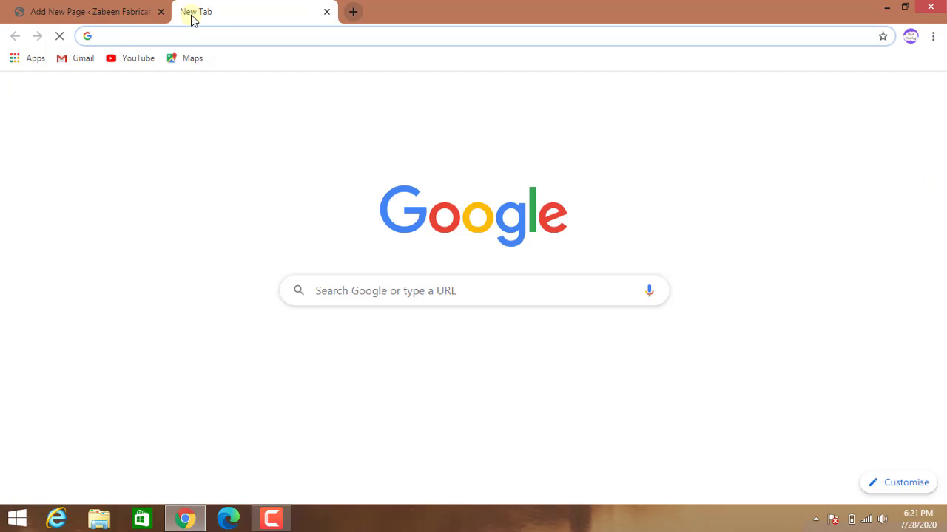
{"action": "type", "text": "pr"}
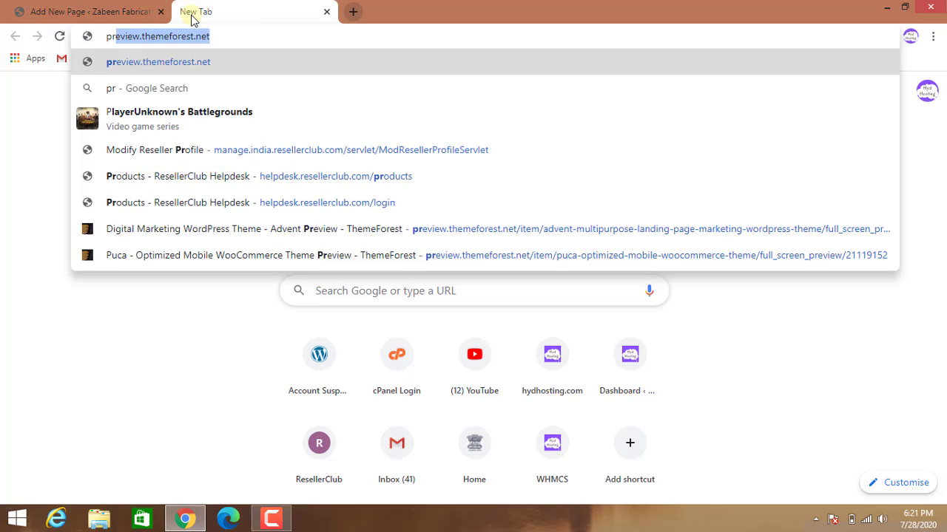
{"action": "type", "text": "ivate"}
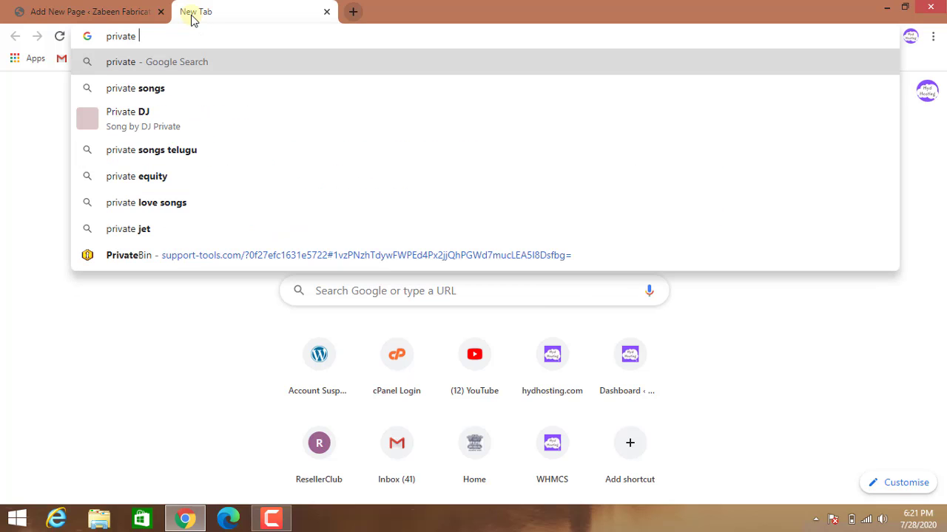
{"action": "type", "text": " po"}
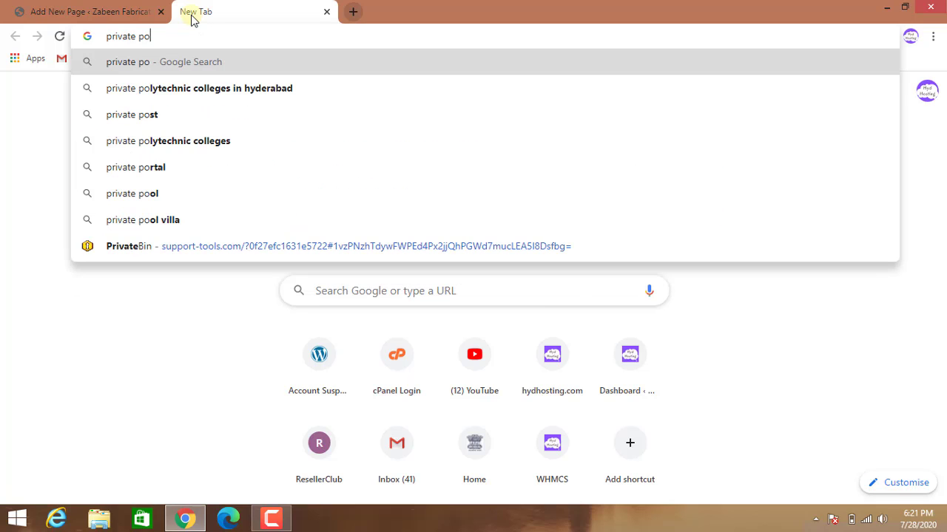
{"action": "type", "text": "licy"}
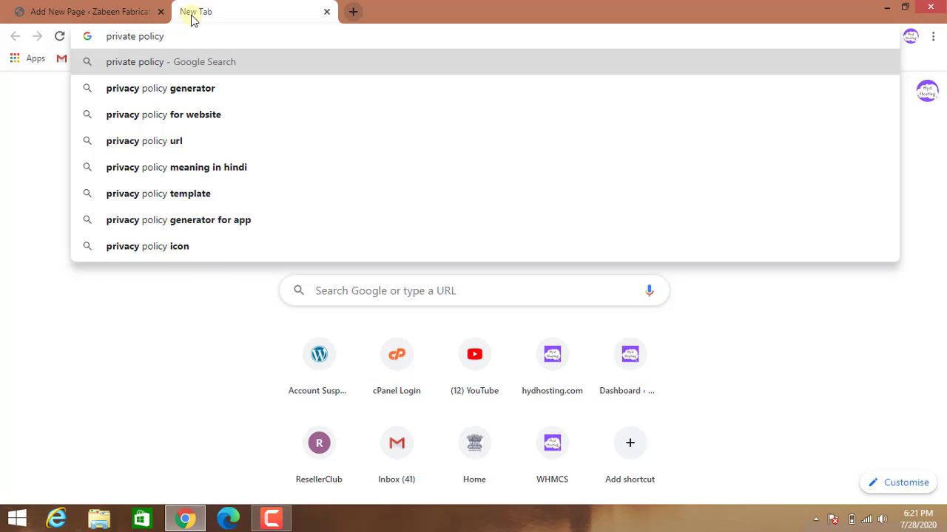
{"action": "left_click", "coordinate": [193, 88]}
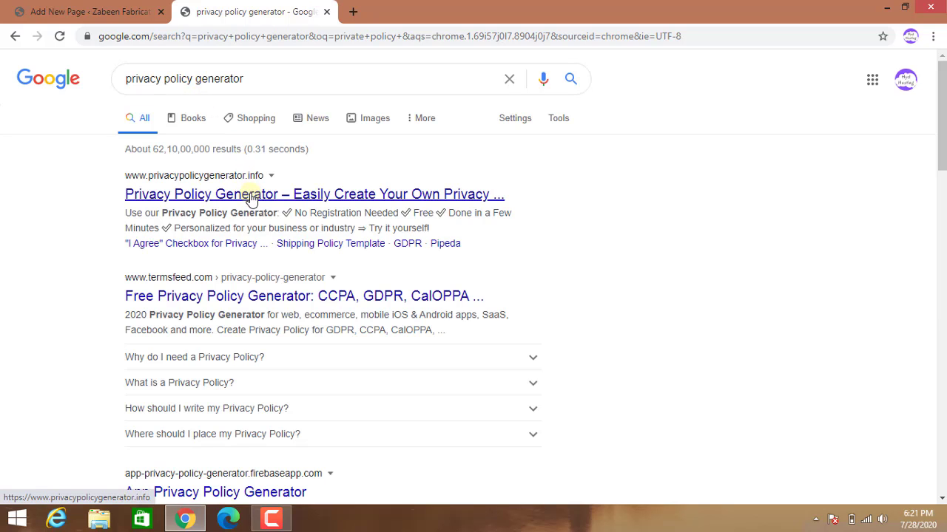
Open the privacypolicygenerator.info result from the Google search results.
{"action": "left_click", "coordinate": [252, 200]}
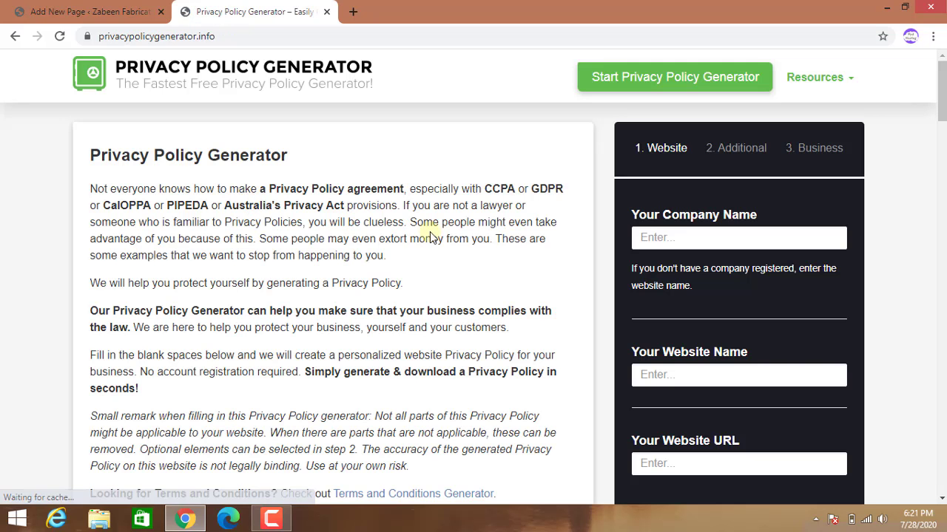
{"action": "left_click", "coordinate": [682, 240]}
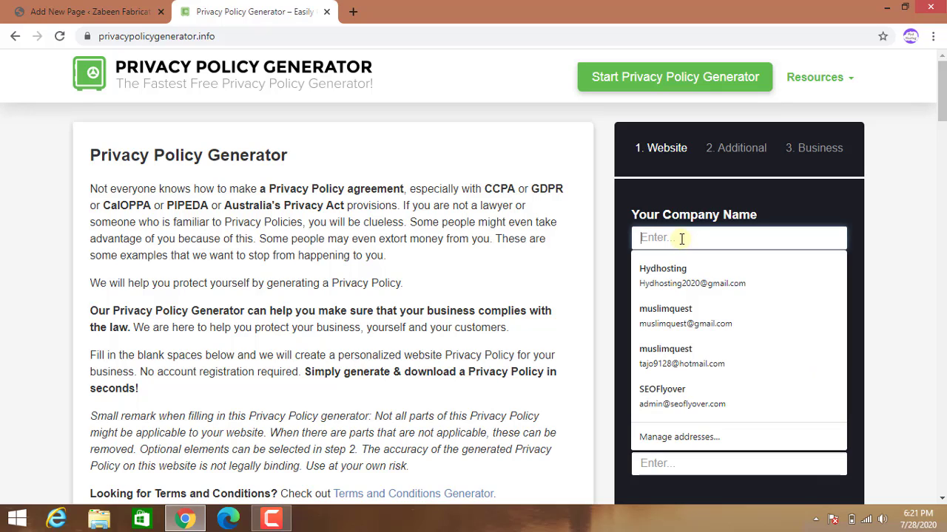
{"action": "type", "text": "Za"}
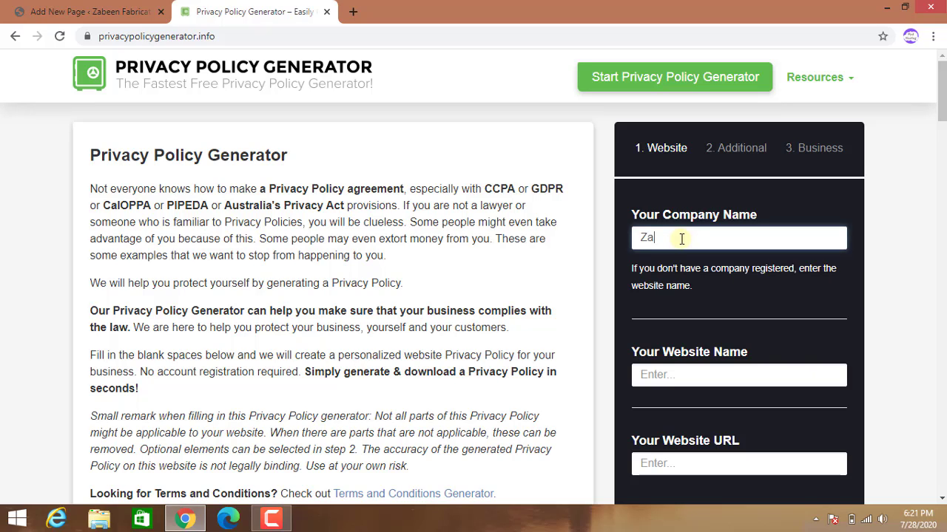
{"action": "type", "text": "been Fabri"}
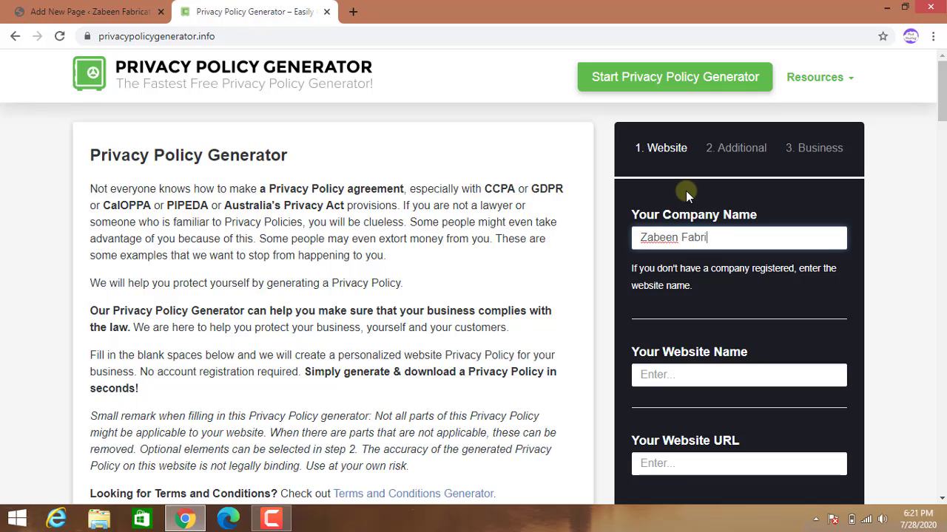
{"action": "type", "text": "cation"}
{"action": "left_click", "coordinate": [679, 378]}
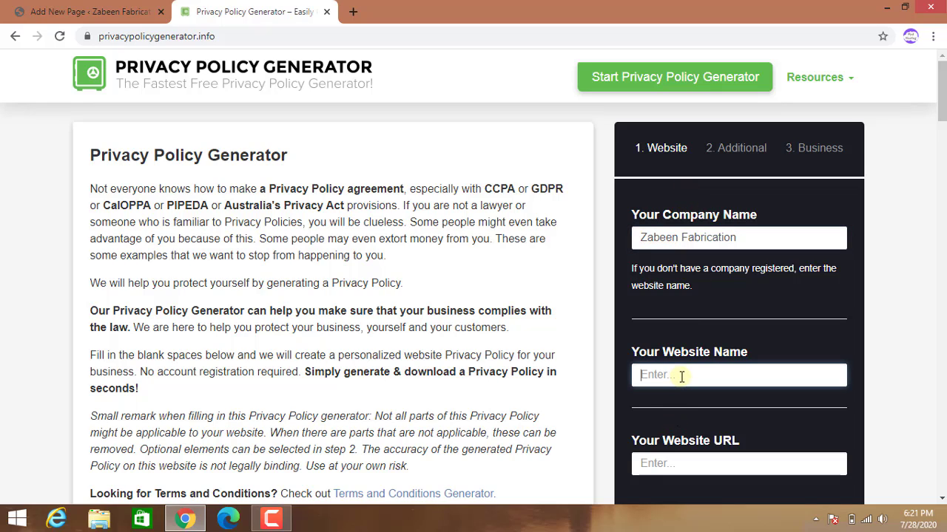
{"action": "type", "text": "https://"}
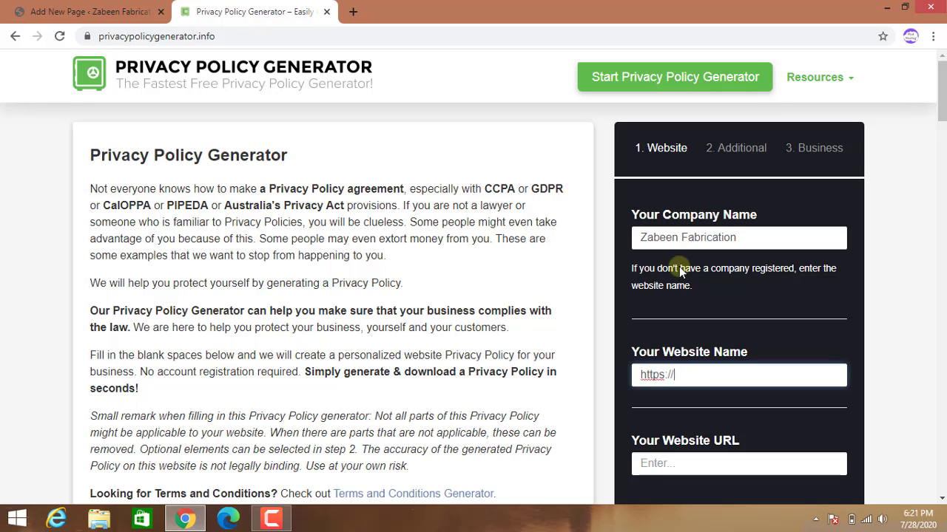
{"action": "type", "text": "w"}
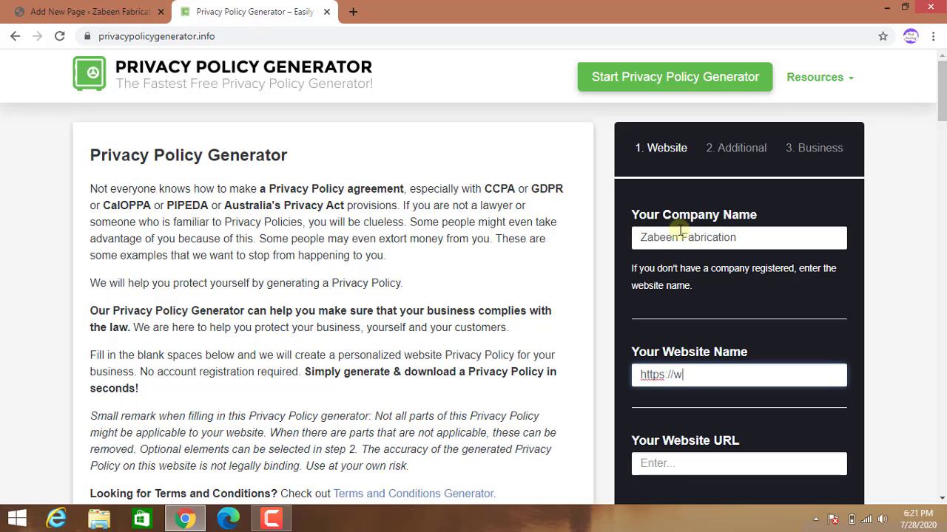
{"action": "type", "text": "ww.zabeenfabric"}
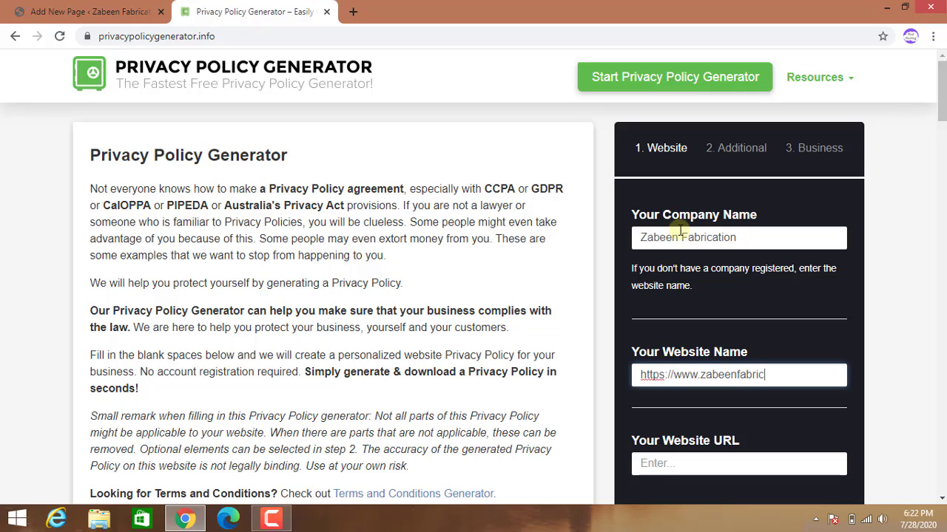
{"action": "type", "text": "ation.in"}
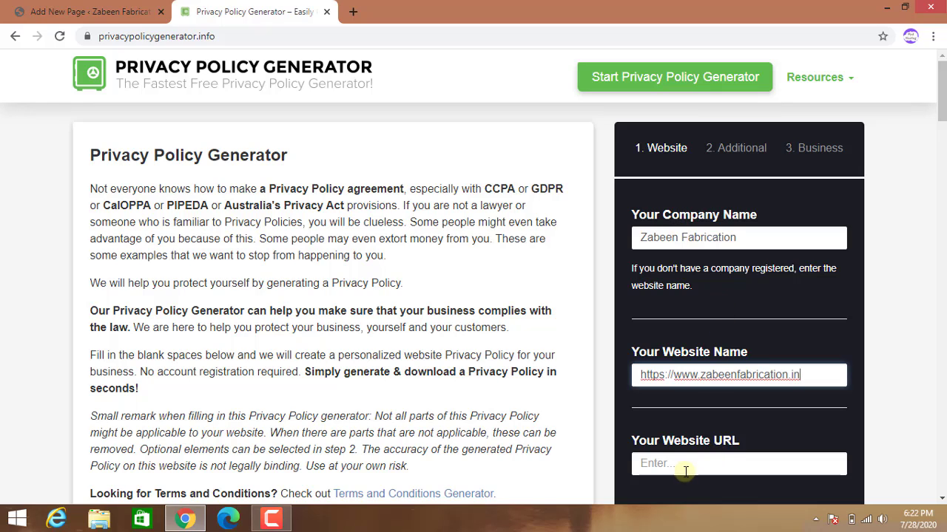
Move the URL into Website URL and set Website Name to 'Zabeen Fabrication'.
{"action": "left_click_drag", "start_coordinate": [806, 375], "coordinate": [634, 374]}
{"action": "key", "text": "ctrl+c"}
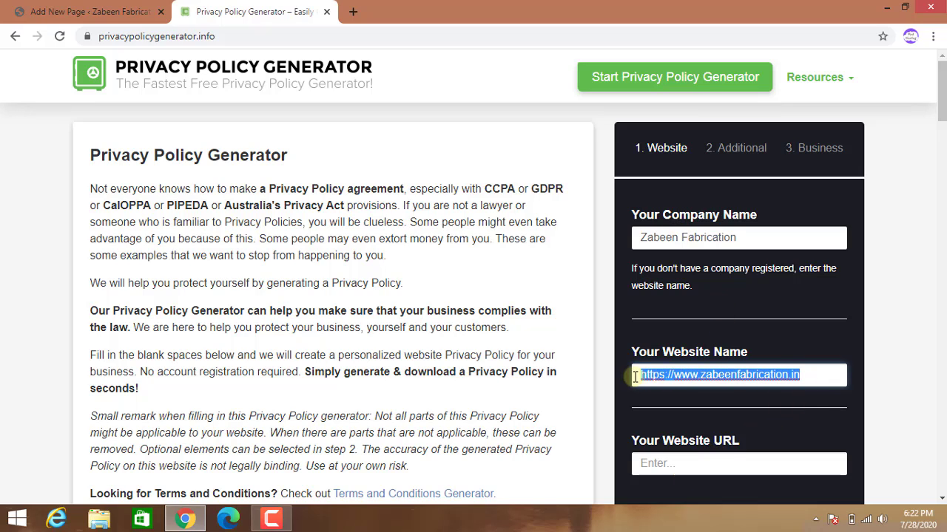
{"action": "right_click", "coordinate": [677, 377]}
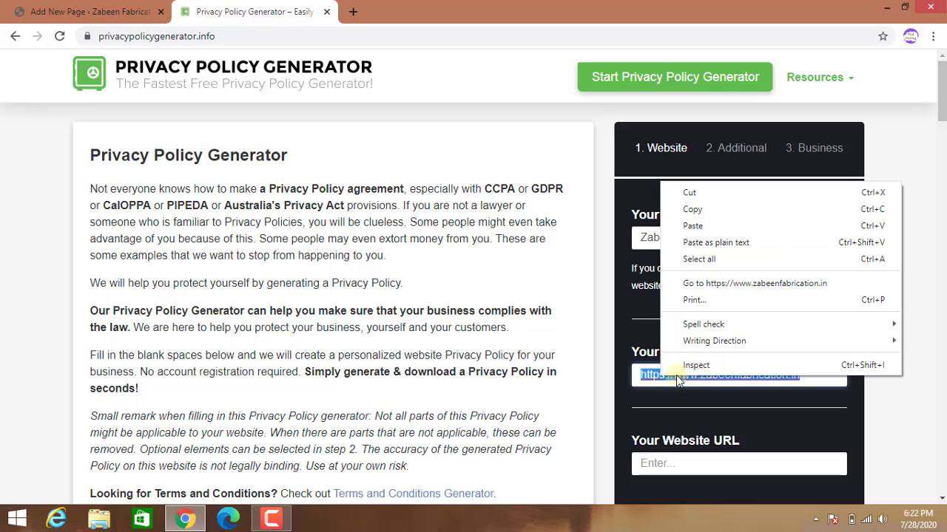
{"action": "left_click", "coordinate": [689, 193]}
{"action": "right_click", "coordinate": [666, 466]}
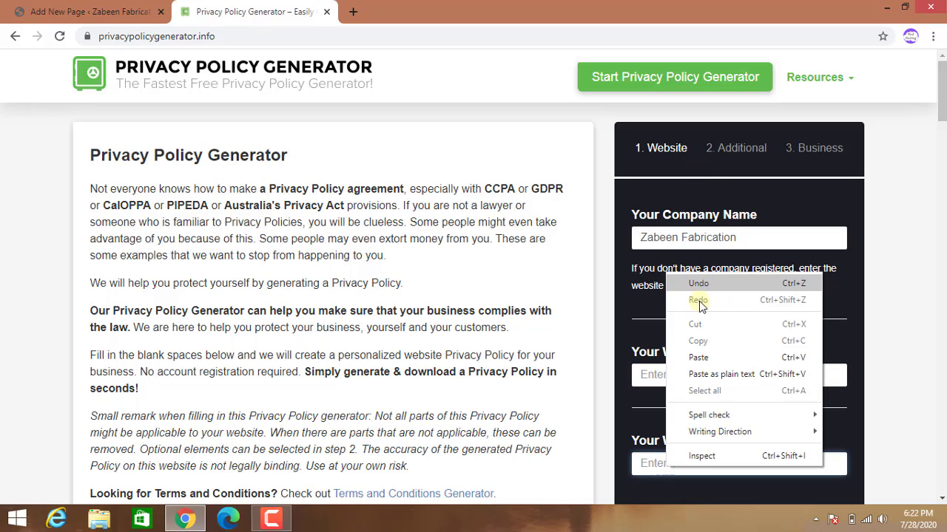
{"action": "left_click", "coordinate": [699, 358]}
{"action": "left_click", "coordinate": [695, 375]}
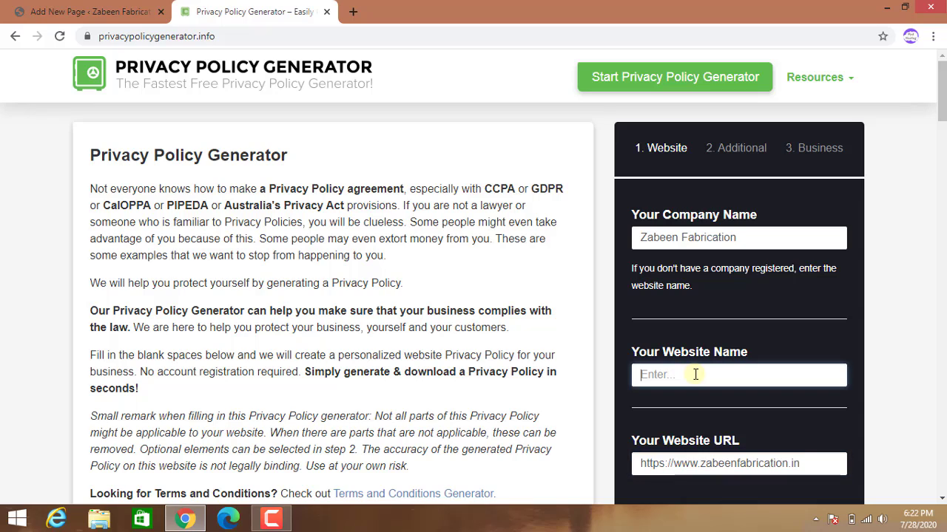
{"action": "type", "text": "Zabeen Fabrication"}
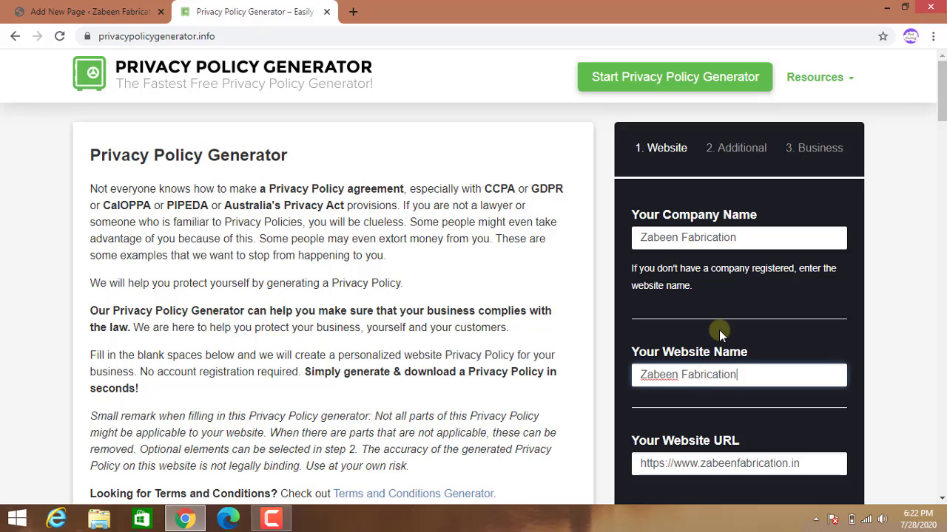
{"action": "scroll", "coordinate": [719, 330], "scroll_direction": "down", "scroll_amount": 3}
Answer Yes to cookies, No to AdSense and third-party advertising, and proceed to Business.
{"action": "left_click", "coordinate": [728, 352]}
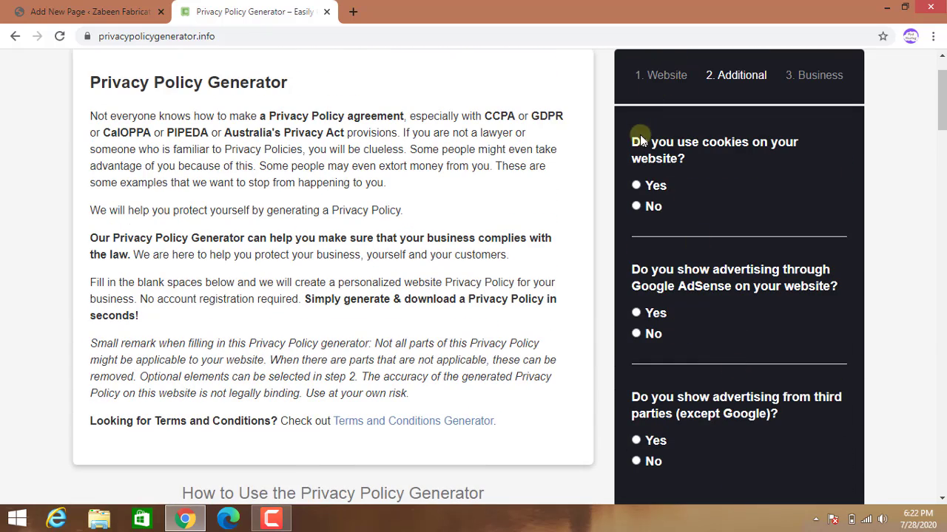
{"action": "left_click", "coordinate": [638, 185]}
{"action": "left_click", "coordinate": [636, 334]}
{"action": "scroll", "coordinate": [733, 366], "scroll_direction": "down", "scroll_amount": 1}
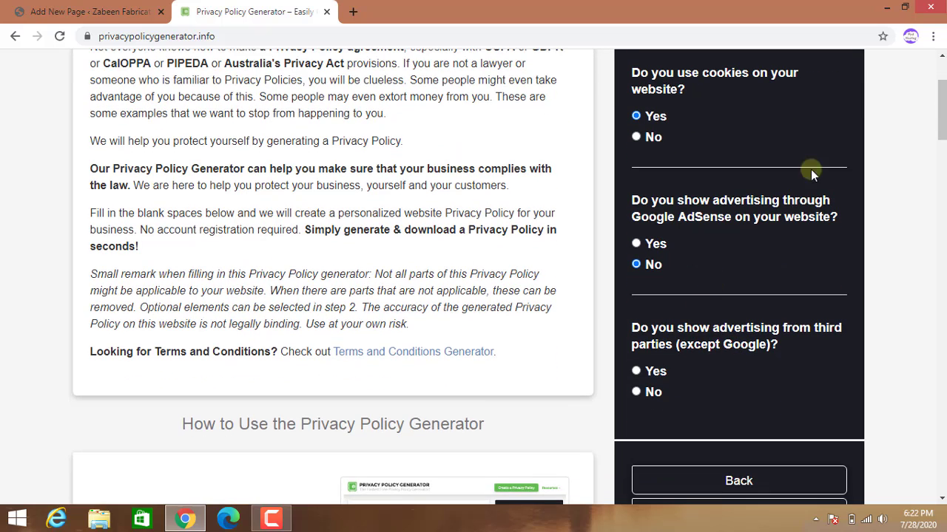
{"action": "scroll", "coordinate": [688, 392], "scroll_direction": "down", "scroll_amount": 1}
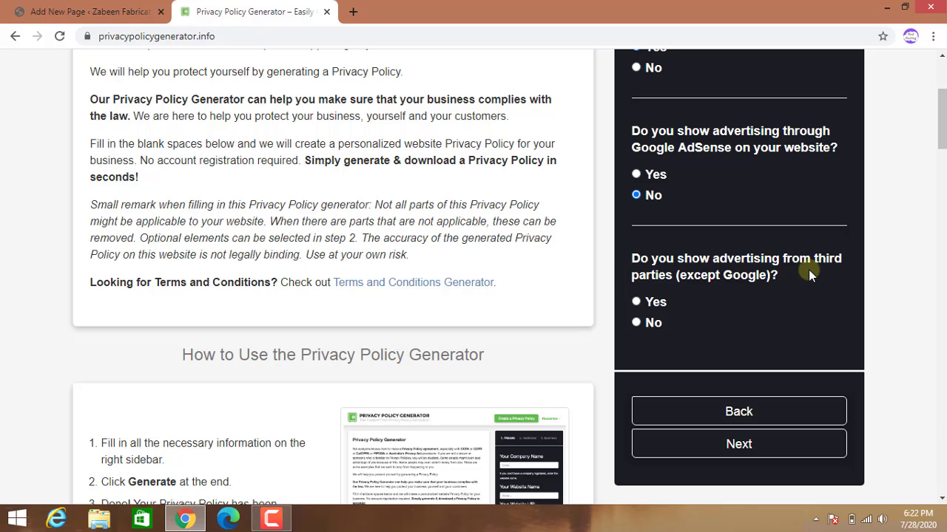
{"action": "left_click", "coordinate": [636, 323]}
{"action": "scroll", "coordinate": [741, 384], "scroll_direction": "down", "scroll_amount": 1}
{"action": "left_click", "coordinate": [729, 378]}
Set Country to India, State to Telangana, and enter the business contact e-mail address.
{"action": "scroll", "coordinate": [728, 379], "scroll_direction": "up", "scroll_amount": 1}
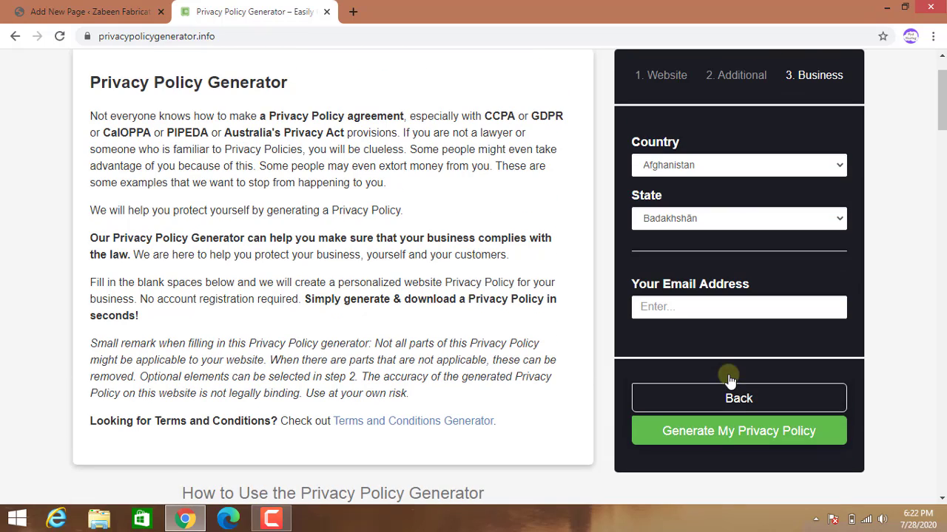
{"action": "left_click", "coordinate": [839, 168]}
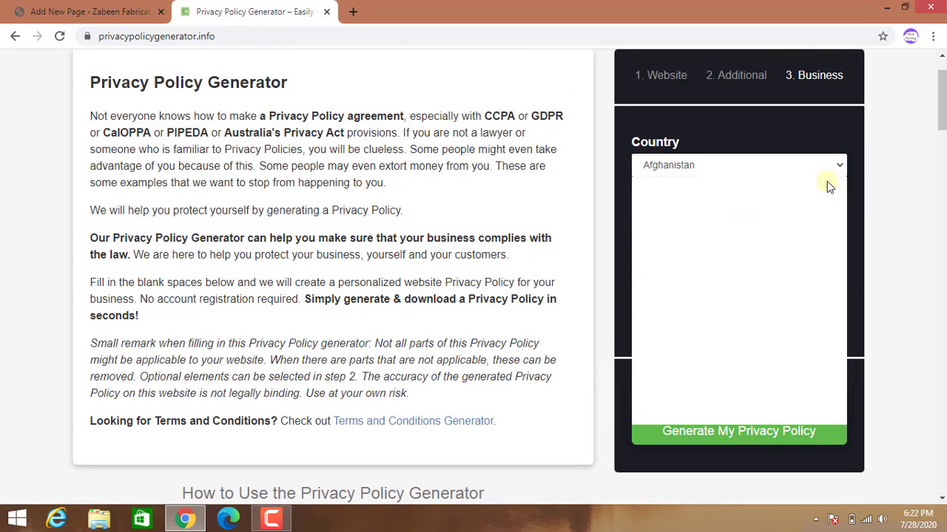
{"action": "scroll", "coordinate": [791, 244], "scroll_direction": "down", "scroll_amount": 15}
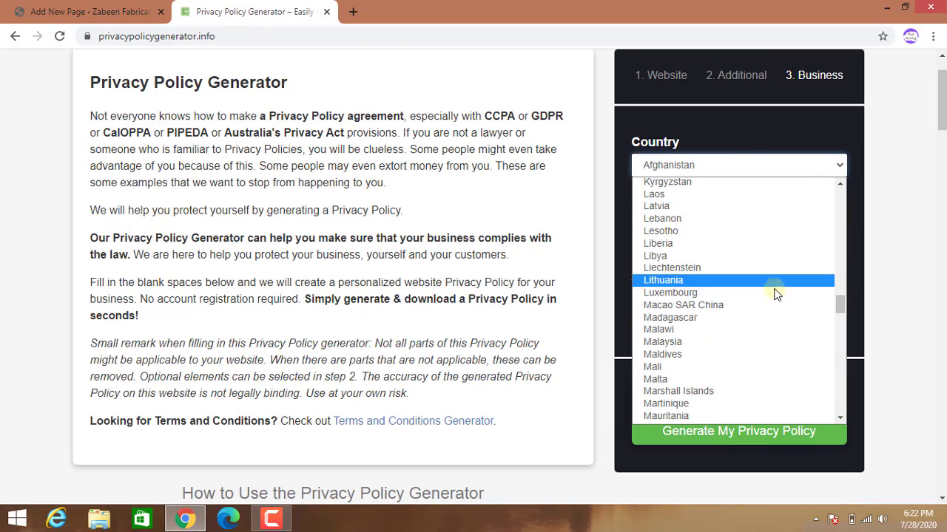
{"action": "scroll", "coordinate": [774, 289], "scroll_direction": "up", "scroll_amount": 4}
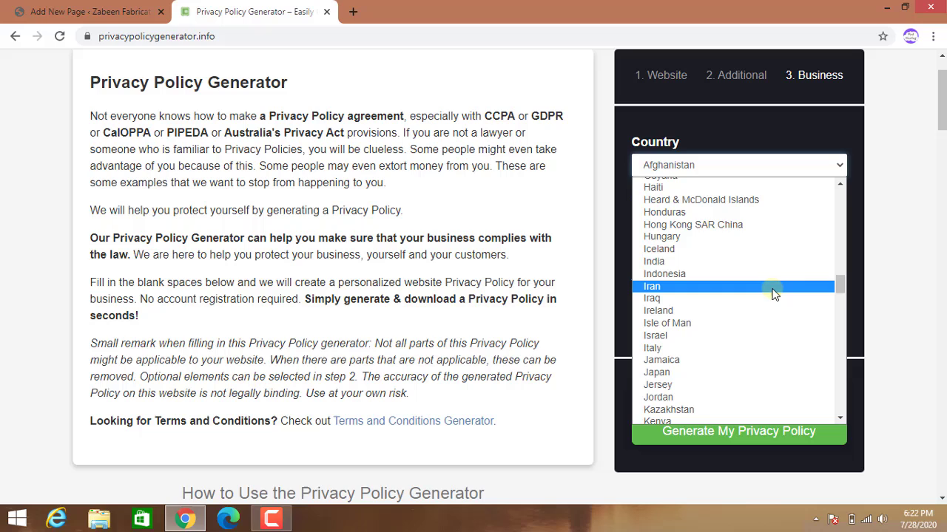
{"action": "left_click", "coordinate": [732, 259]}
{"action": "left_click", "coordinate": [839, 221]}
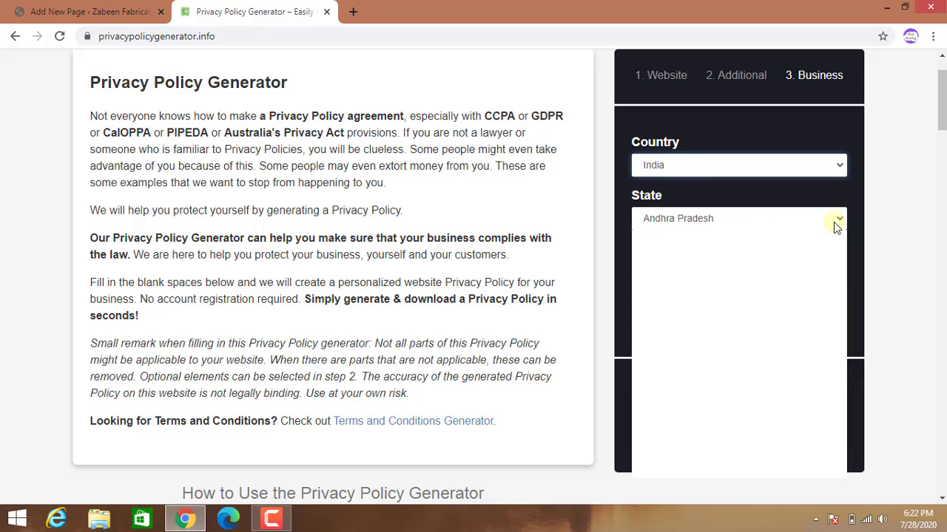
{"action": "scroll", "coordinate": [798, 318], "scroll_direction": "down", "scroll_amount": 2}
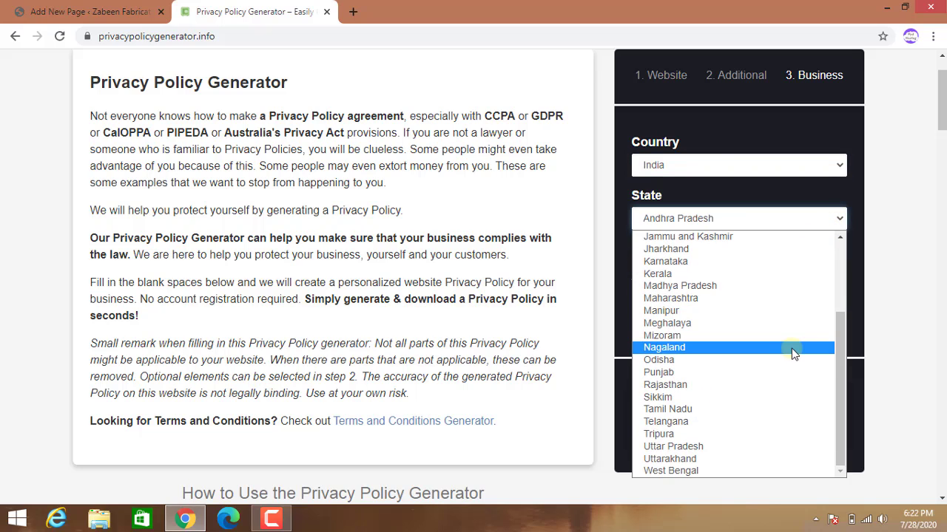
{"action": "left_click", "coordinate": [776, 422]}
{"action": "left_click", "coordinate": [729, 300]}
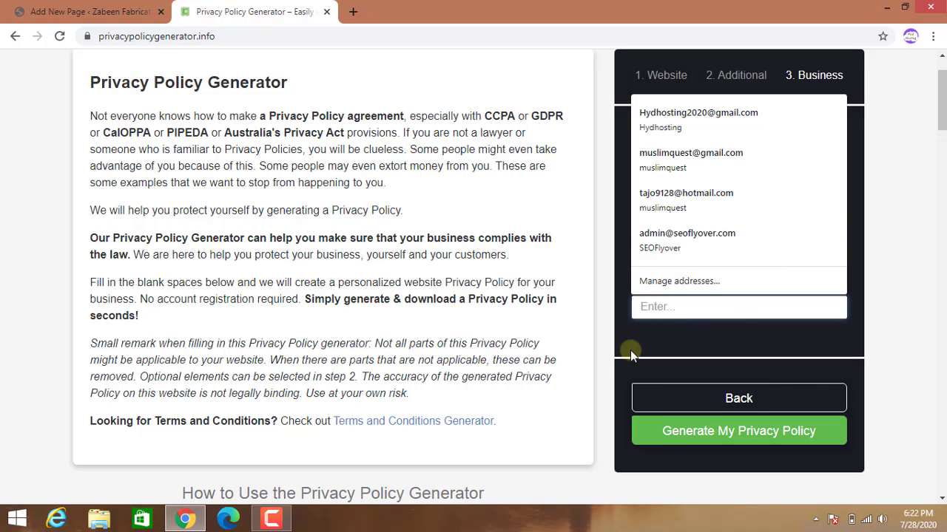
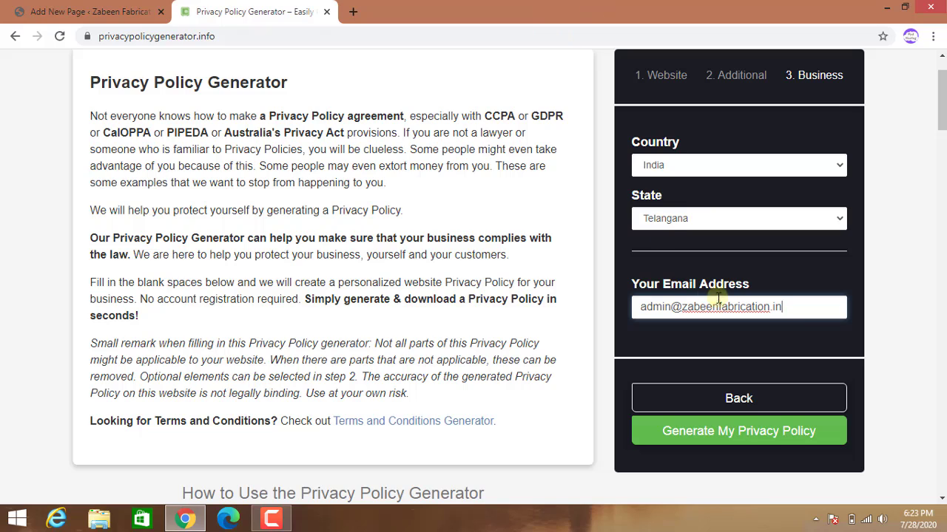
Generate the Zabeen Fabrication privacy policy and scroll through the result.
{"action": "left_click", "coordinate": [728, 435]}
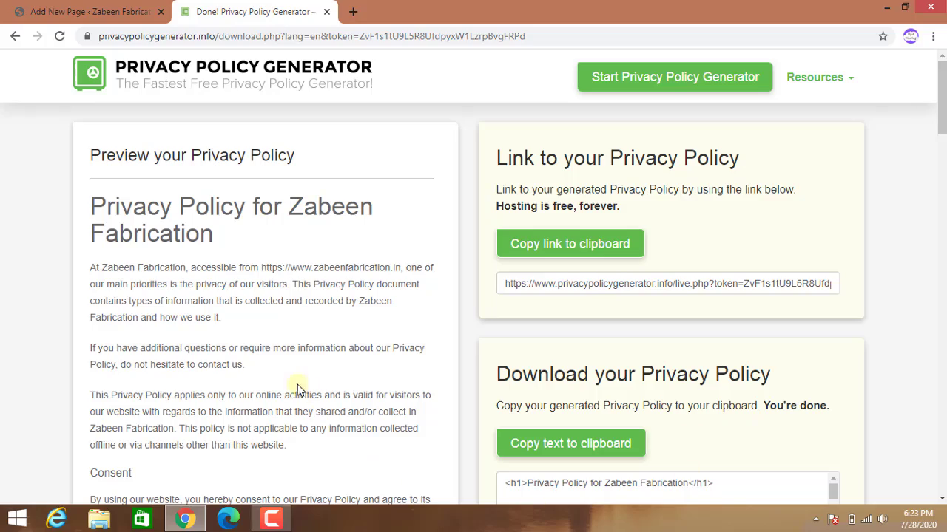
{"action": "scroll", "coordinate": [296, 384], "scroll_direction": "down", "scroll_amount": 3}
{"action": "scroll", "coordinate": [281, 377], "scroll_direction": "down", "scroll_amount": 20}
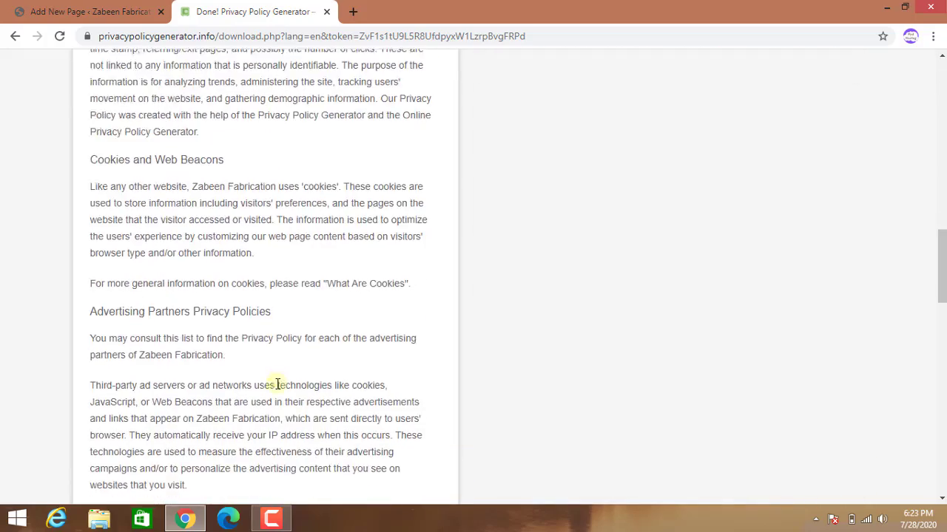
{"action": "scroll", "coordinate": [276, 389], "scroll_direction": "down", "scroll_amount": 5}
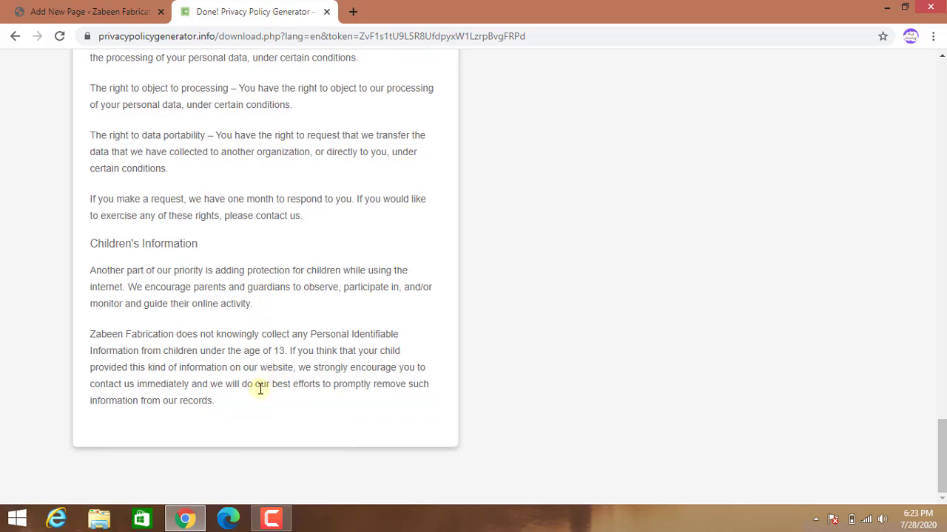
Copy the full generated policy text and return to the WordPress page draft.
{"action": "left_click_drag", "start_coordinate": [216, 401], "coordinate": [90, 127]}
{"action": "scroll", "coordinate": [137, 243], "scroll_direction": "up", "scroll_amount": 3}
{"action": "scroll", "coordinate": [136, 244], "scroll_direction": "up", "scroll_amount": 12}
{"action": "scroll", "coordinate": [134, 244], "scroll_direction": "up", "scroll_amount": 15}
{"action": "right_click", "coordinate": [120, 132]}
{"action": "left_click", "coordinate": [140, 137]}
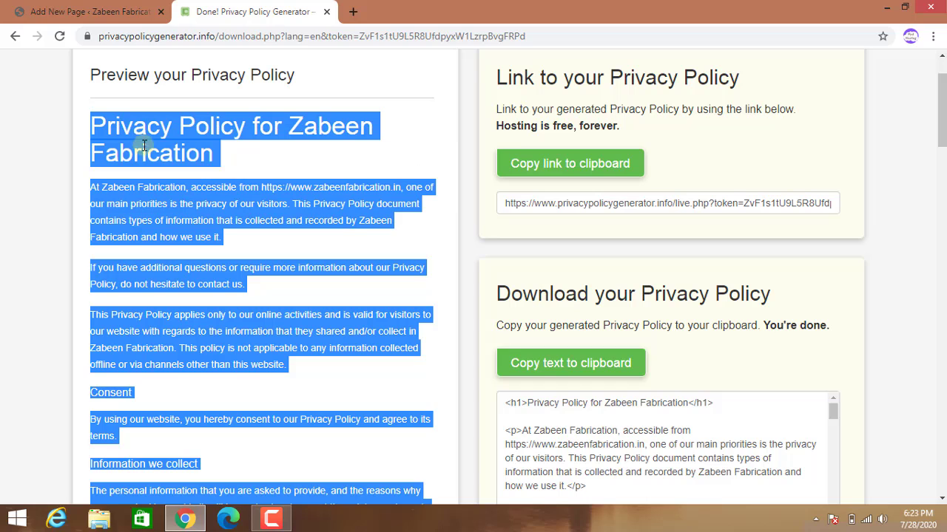
{"action": "left_click", "coordinate": [88, 11]}
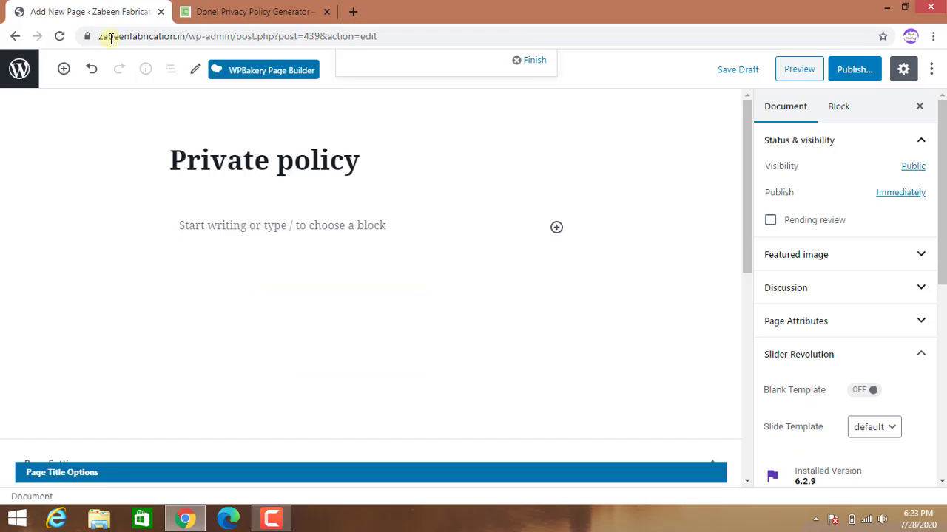
Paste the copied 'Privacy Policy for Zabeen Fabrication' text into the Private policy page body.
{"action": "left_click", "coordinate": [189, 224]}
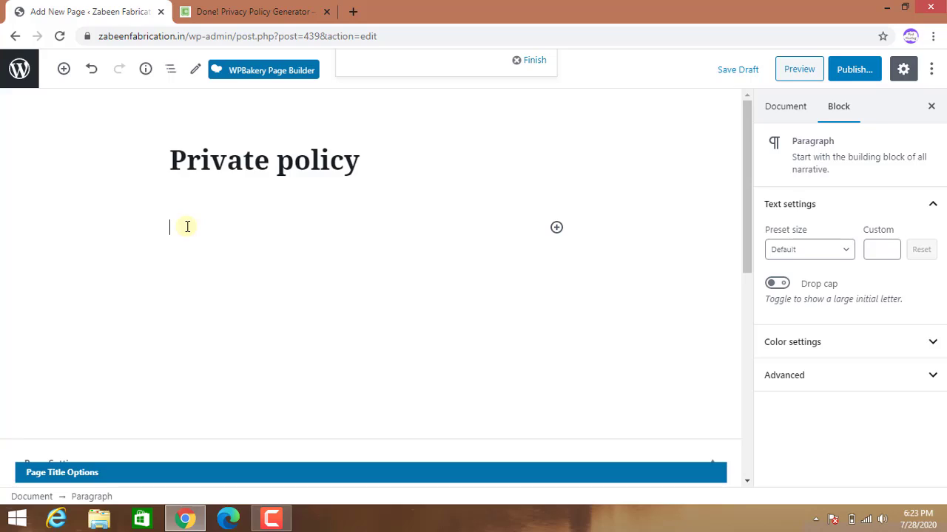
{"action": "key", "text": "ctrl+v"}
{"action": "scroll", "coordinate": [426, 344], "scroll_direction": "up", "scroll_amount": 8}
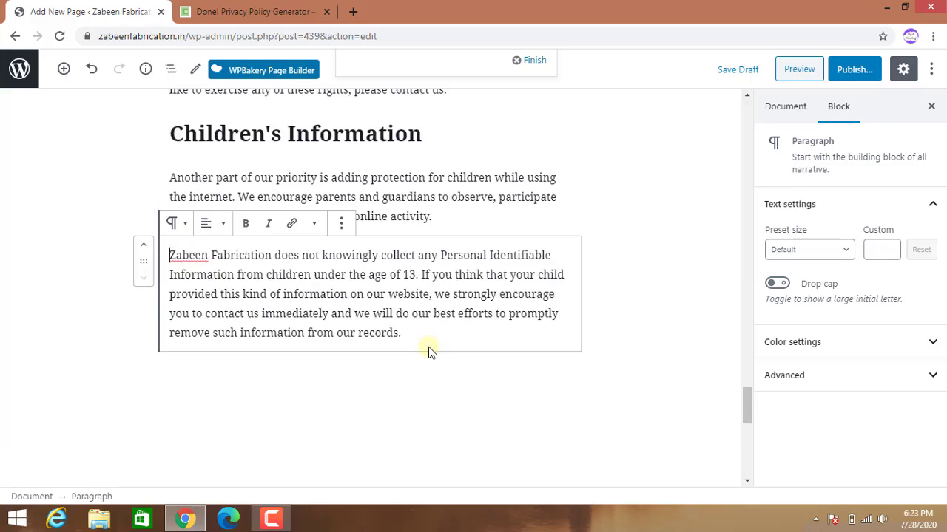
{"action": "scroll", "coordinate": [429, 347], "scroll_direction": "up", "scroll_amount": 20}
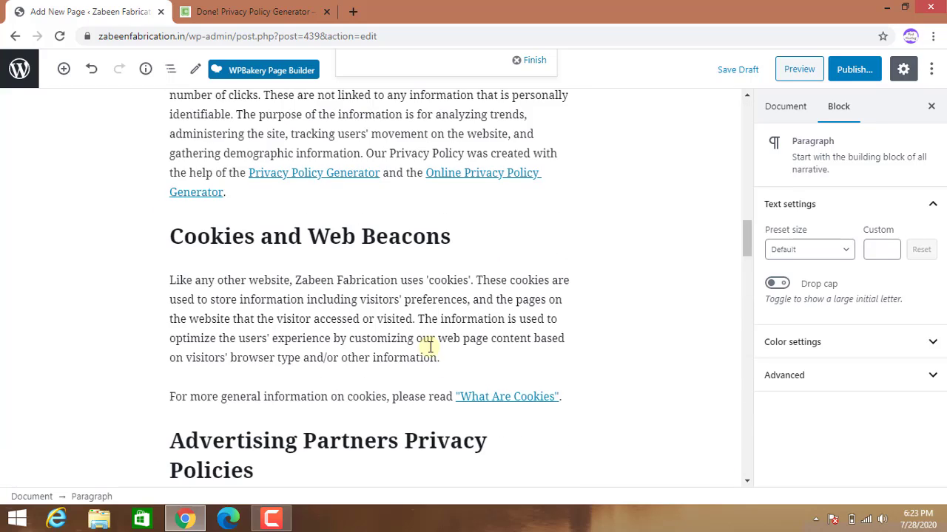
{"action": "scroll", "coordinate": [431, 352], "scroll_direction": "up", "scroll_amount": 15}
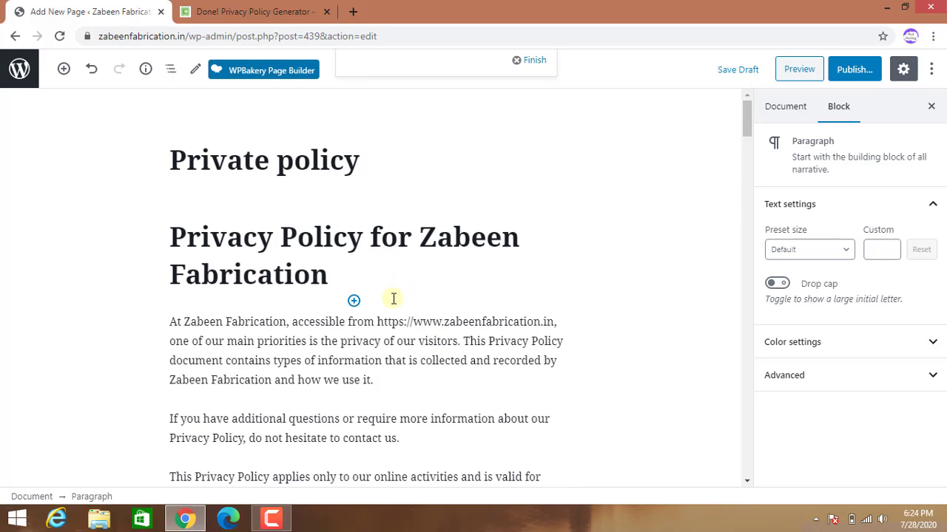
Publish the Private policy page and view it on the live site.
{"action": "left_click", "coordinate": [848, 74]}
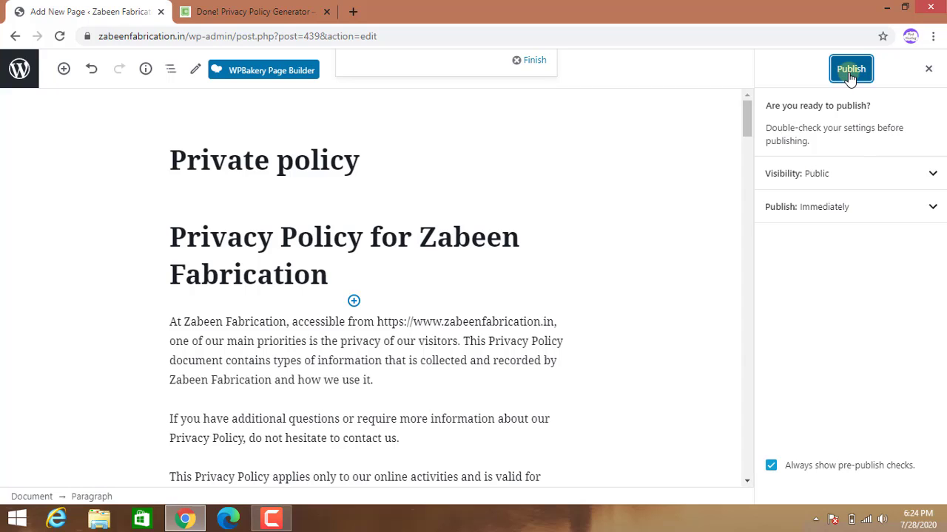
{"action": "left_click", "coordinate": [850, 74]}
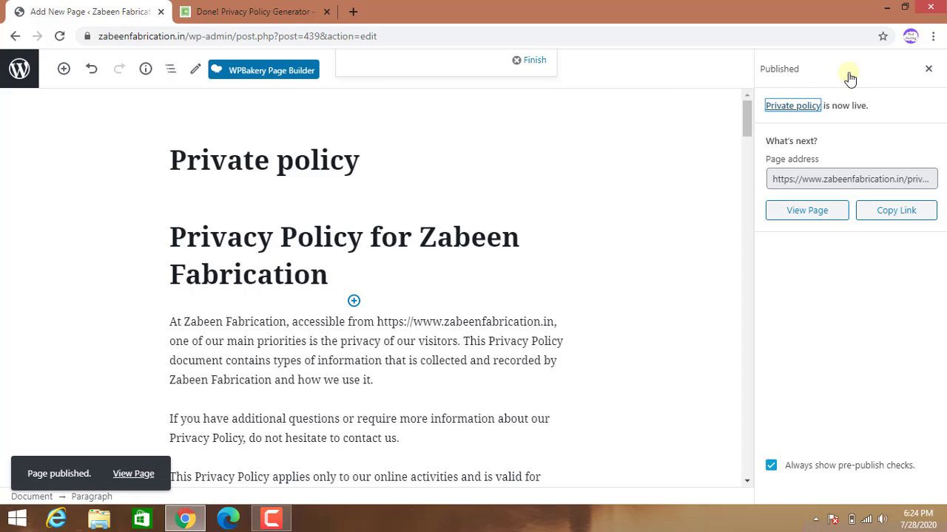
{"action": "left_click", "coordinate": [132, 479]}
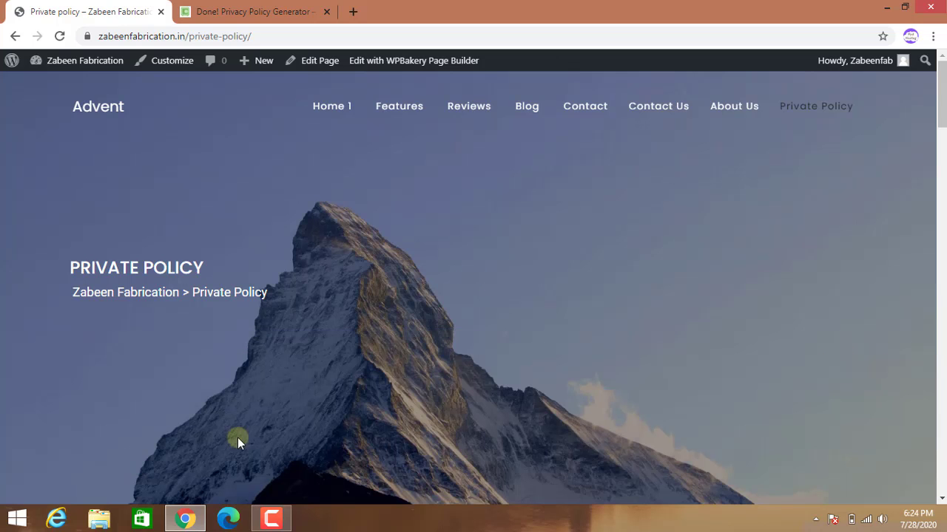
Scroll through the live Private Policy page text, then go back to the previous page.
{"action": "scroll", "coordinate": [460, 437], "scroll_direction": "down", "scroll_amount": 5}
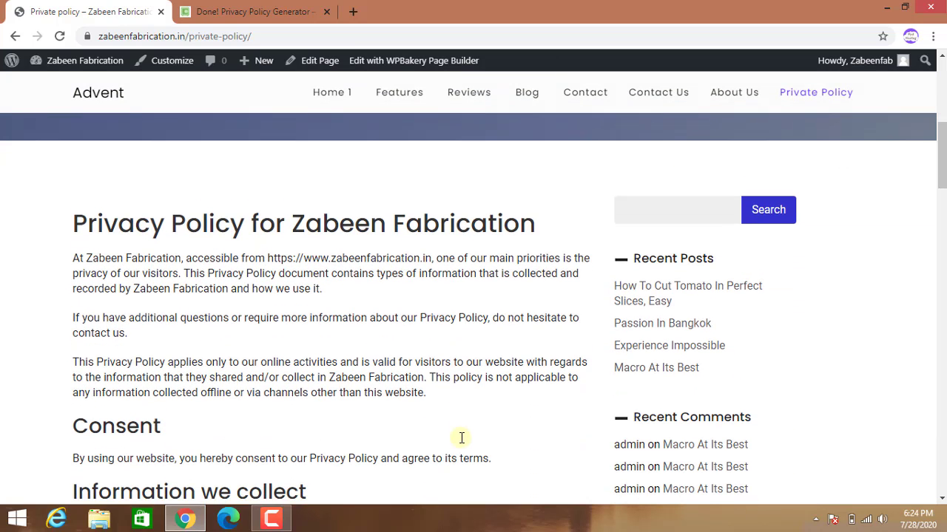
{"action": "scroll", "coordinate": [459, 443], "scroll_direction": "down", "scroll_amount": 10}
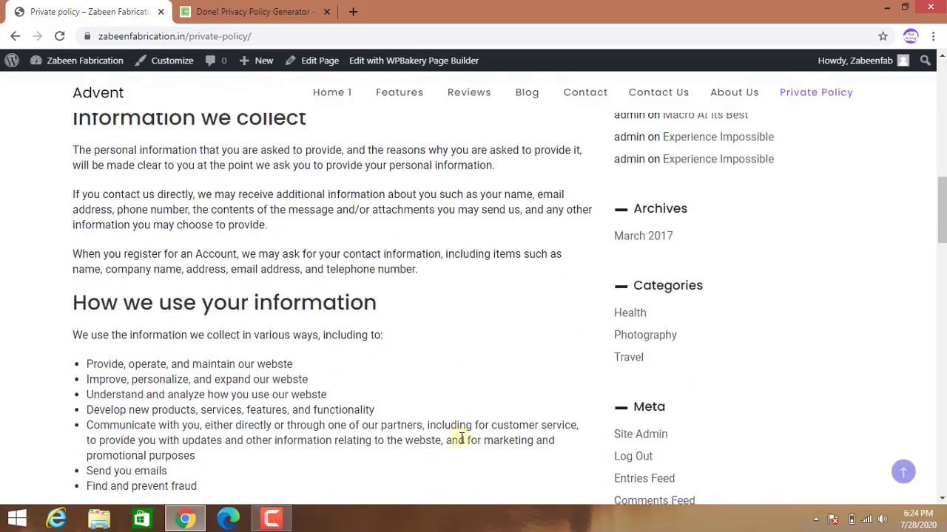
{"action": "scroll", "coordinate": [460, 442], "scroll_direction": "down", "scroll_amount": 10}
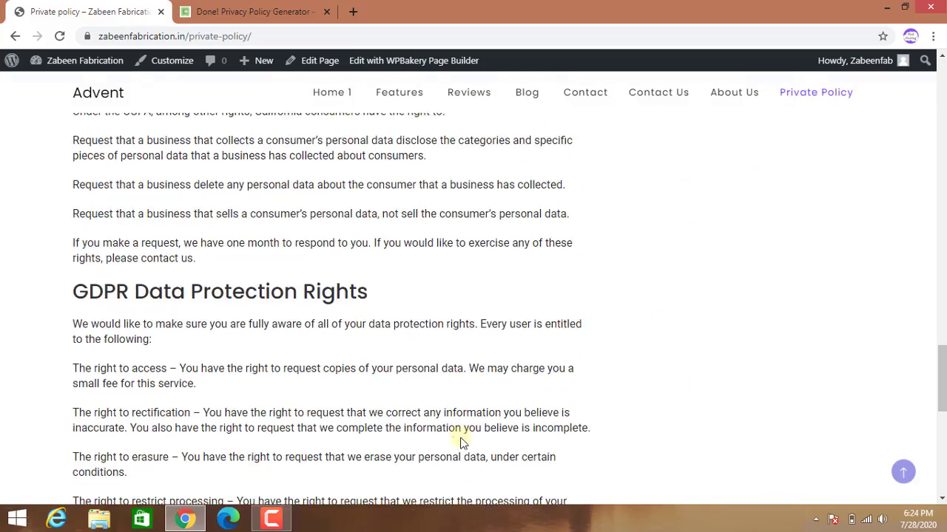
{"action": "scroll", "coordinate": [454, 441], "scroll_direction": "down", "scroll_amount": 5}
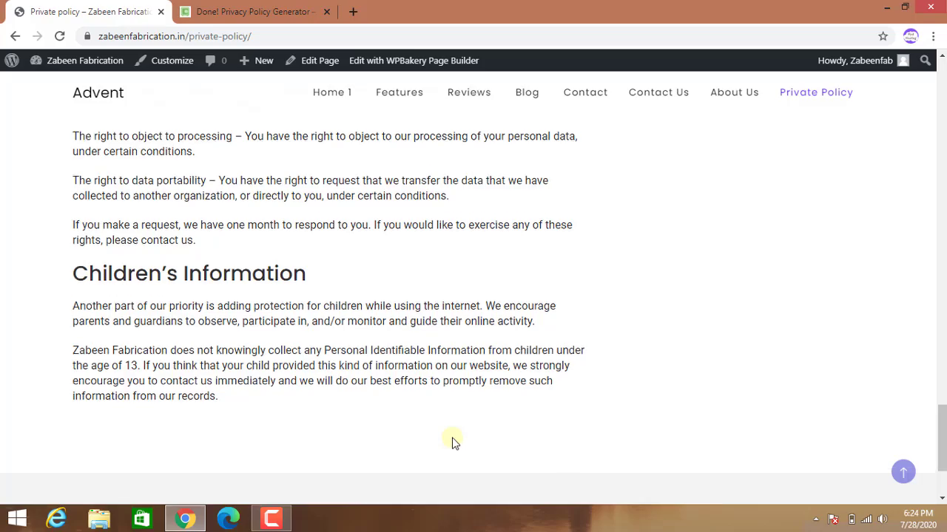
{"action": "scroll", "coordinate": [450, 439], "scroll_direction": "up", "scroll_amount": 3}
{"action": "scroll", "coordinate": [442, 435], "scroll_direction": "up", "scroll_amount": 12}
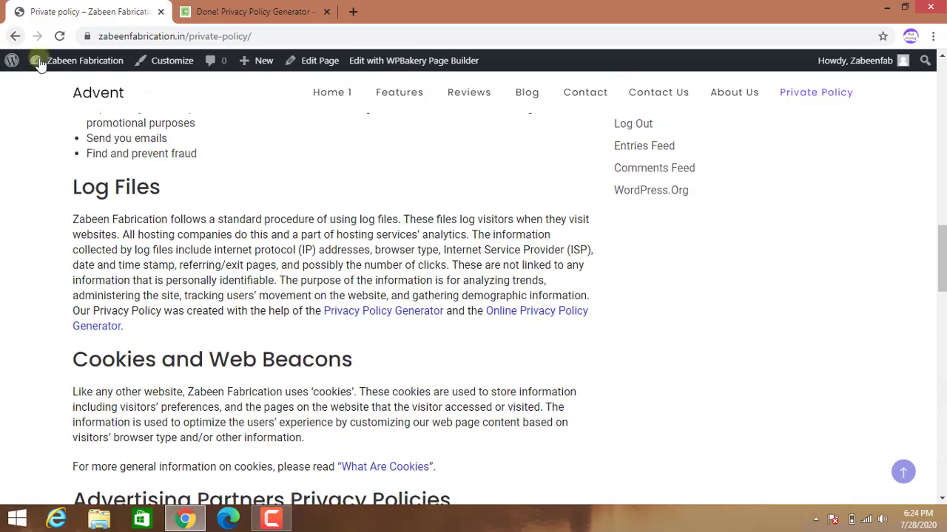
{"action": "left_click", "coordinate": [16, 38]}
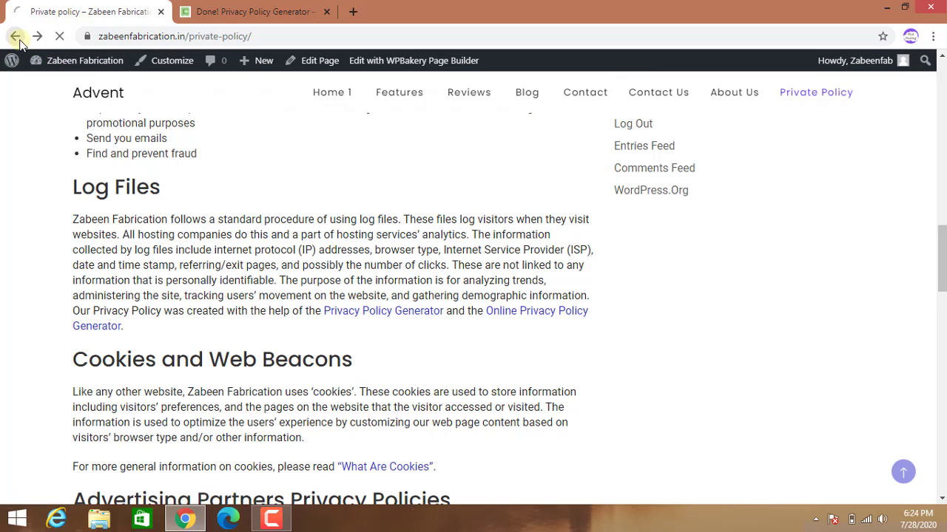
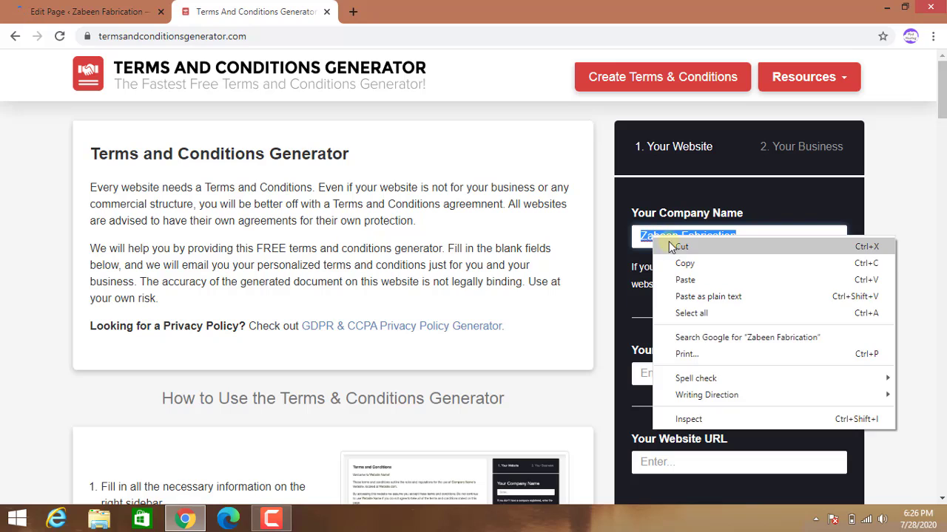
{"action": "left_click", "coordinate": [675, 262]}
{"action": "right_click", "coordinate": [664, 368]}
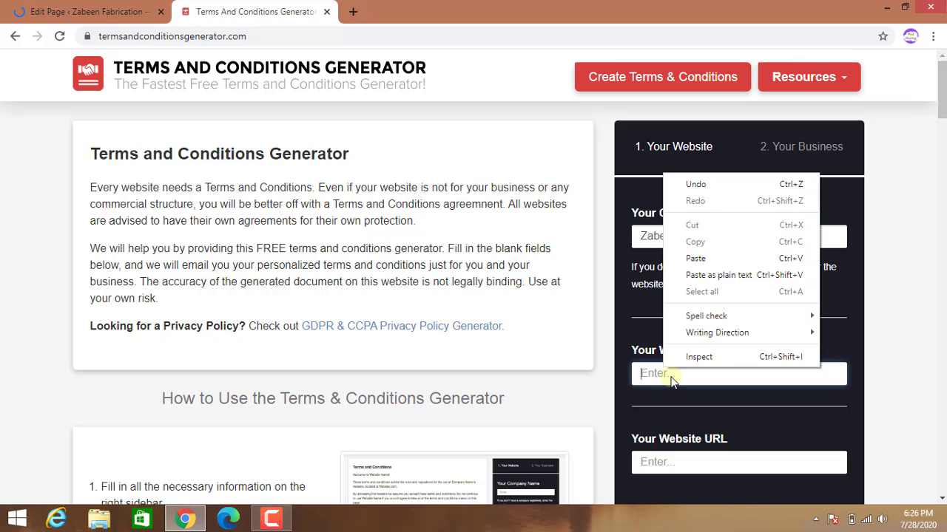
{"action": "left_click", "coordinate": [700, 258]}
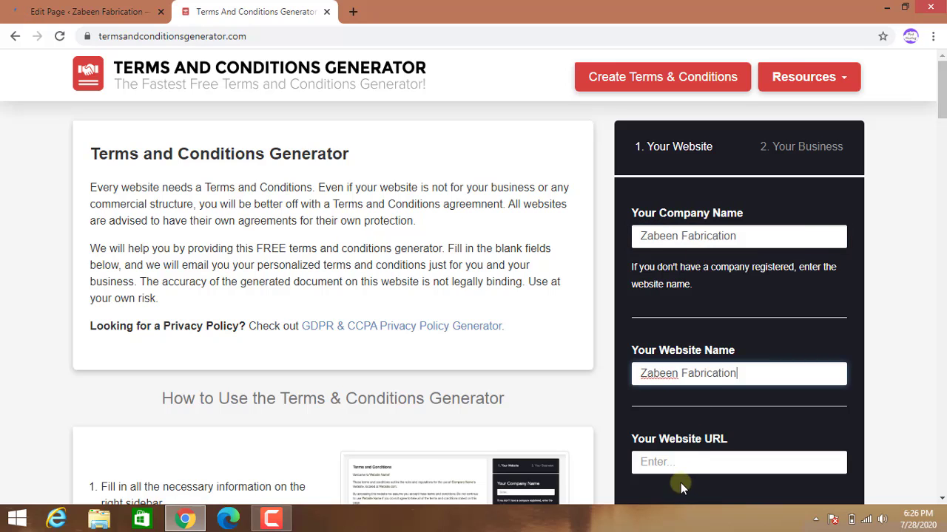
{"action": "left_click", "coordinate": [683, 462]}
{"action": "type", "text": "ht"}
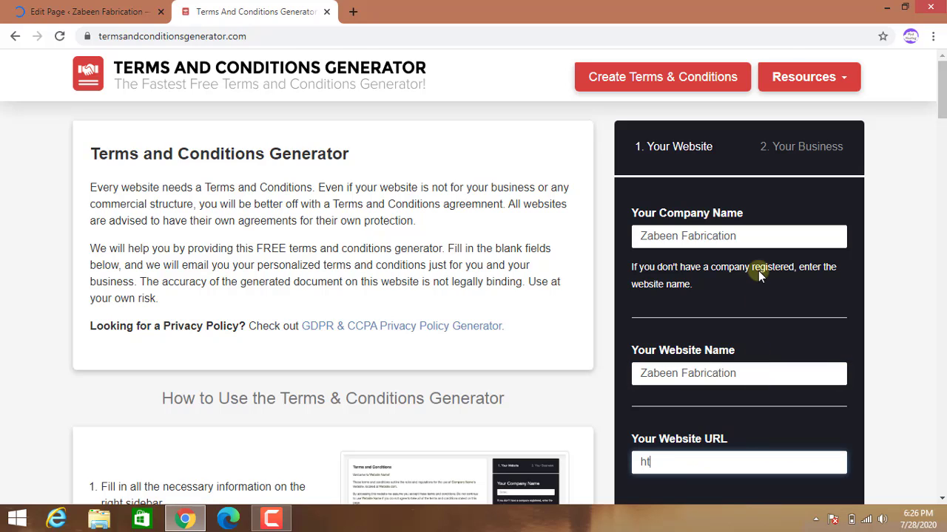
{"action": "type", "text": "tps://www.zabeenfabr"}
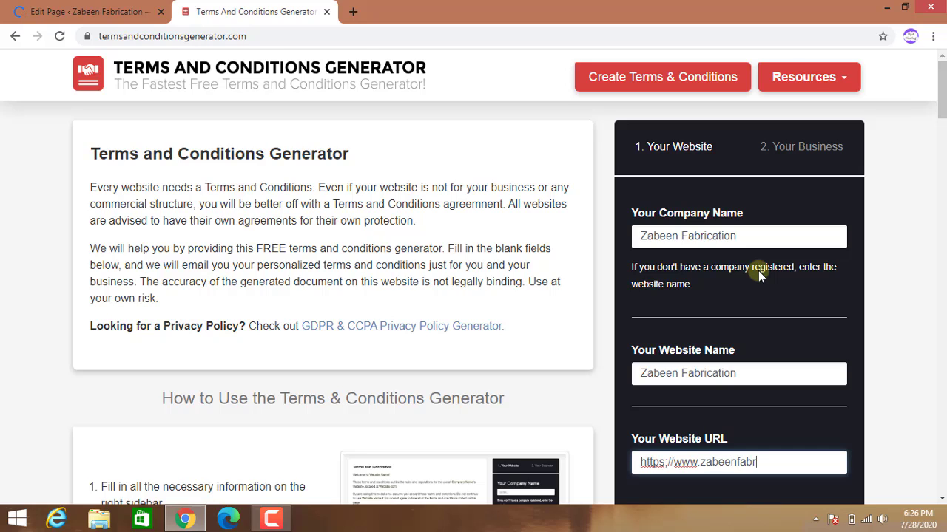
{"action": "type", "text": "ication.in"}
{"action": "scroll", "coordinate": [750, 283], "scroll_direction": "down", "scroll_amount": 4}
{"action": "left_click", "coordinate": [740, 288]}
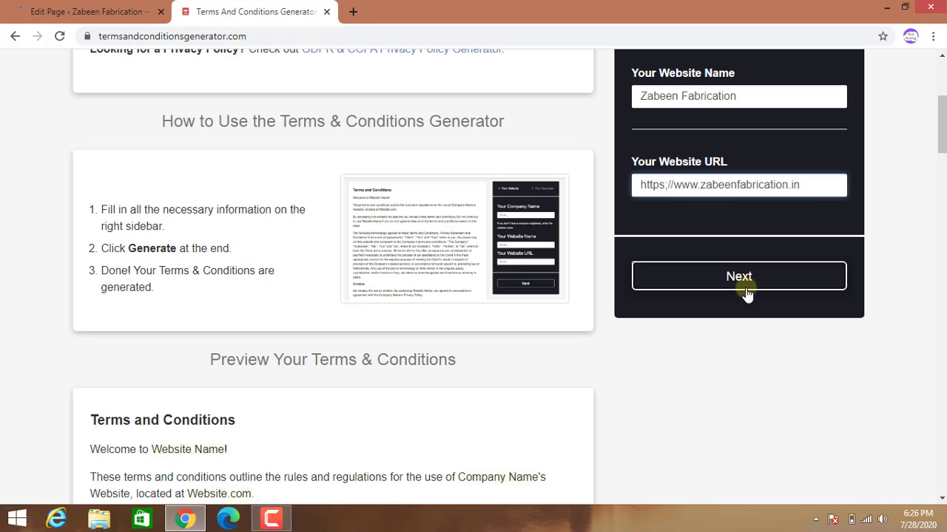
Set the country to India and the state to Telangana.
{"action": "scroll", "coordinate": [747, 292], "scroll_direction": "up", "scroll_amount": 1}
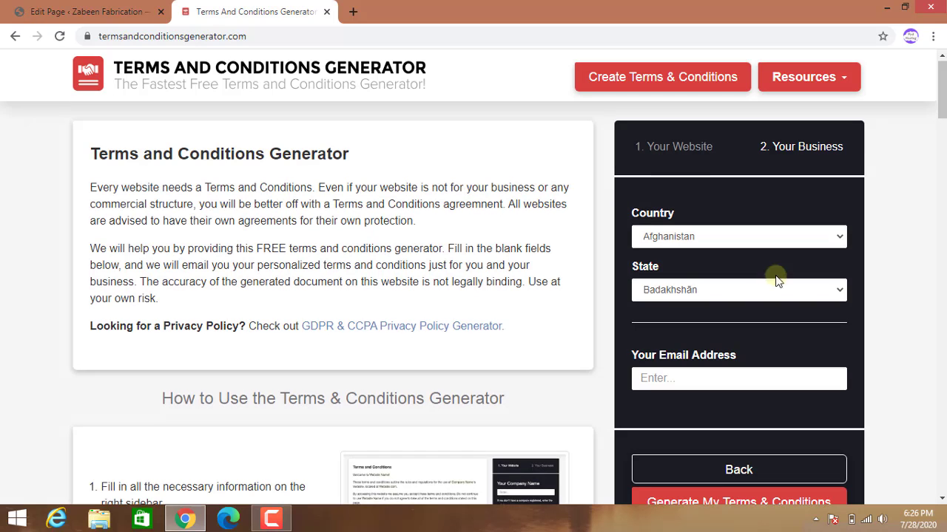
{"action": "left_click", "coordinate": [841, 238]}
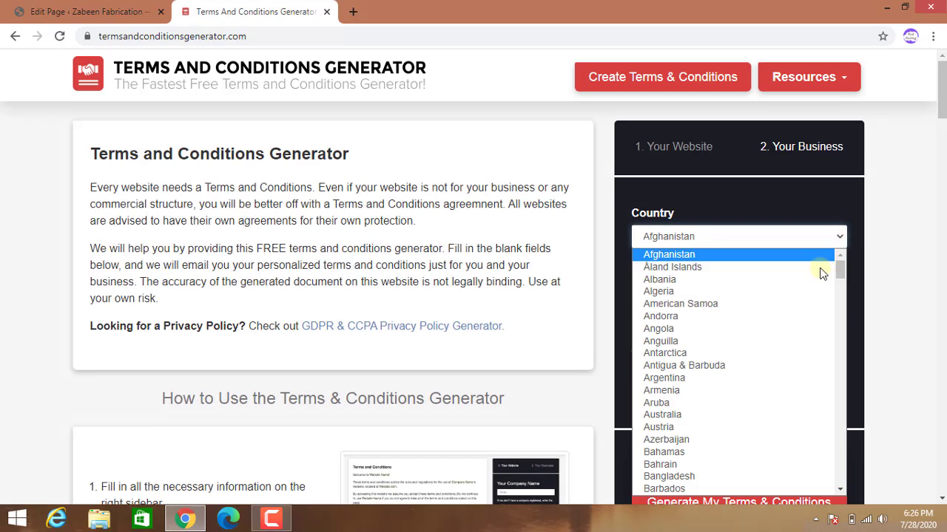
{"action": "scroll", "coordinate": [771, 323], "scroll_direction": "down", "scroll_amount": 7}
{"action": "scroll", "coordinate": [740, 361], "scroll_direction": "down", "scroll_amount": 7}
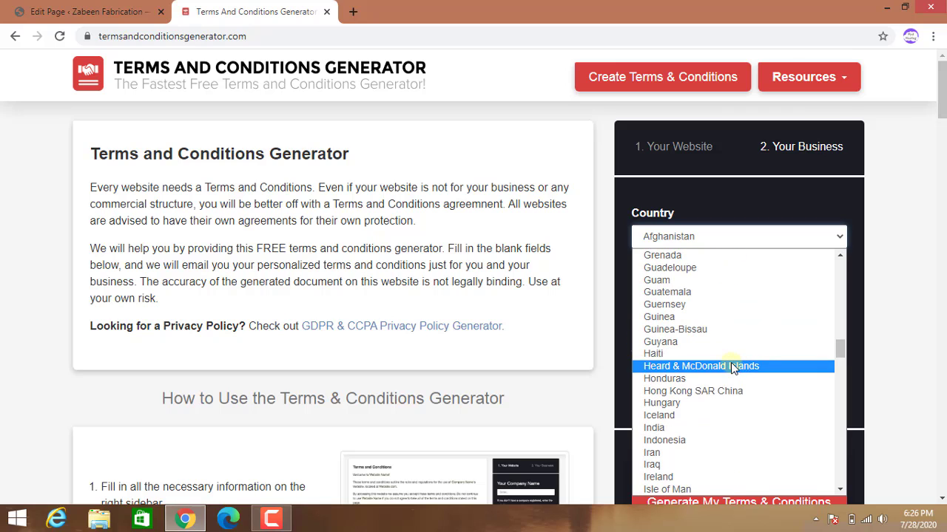
{"action": "left_click", "coordinate": [706, 429]}
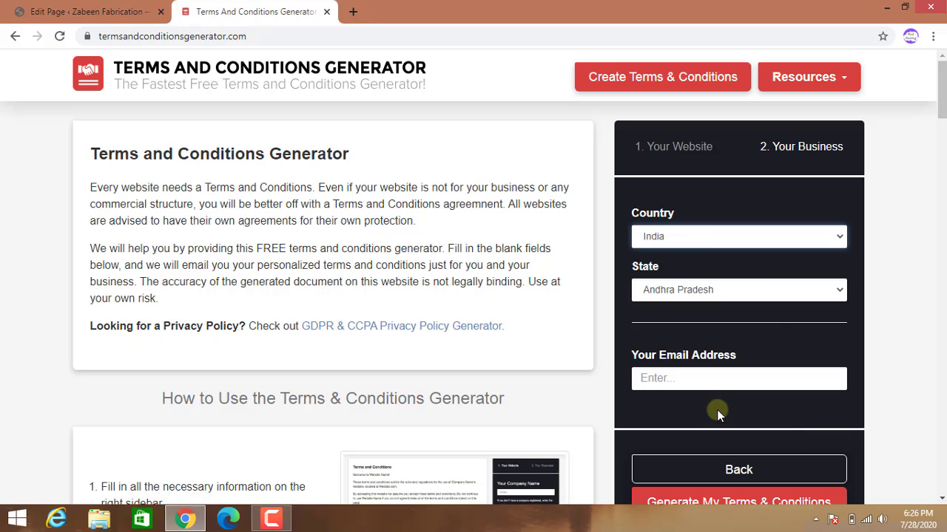
{"action": "left_click", "coordinate": [838, 292]}
{"action": "scroll", "coordinate": [800, 235], "scroll_direction": "down", "scroll_amount": 3}
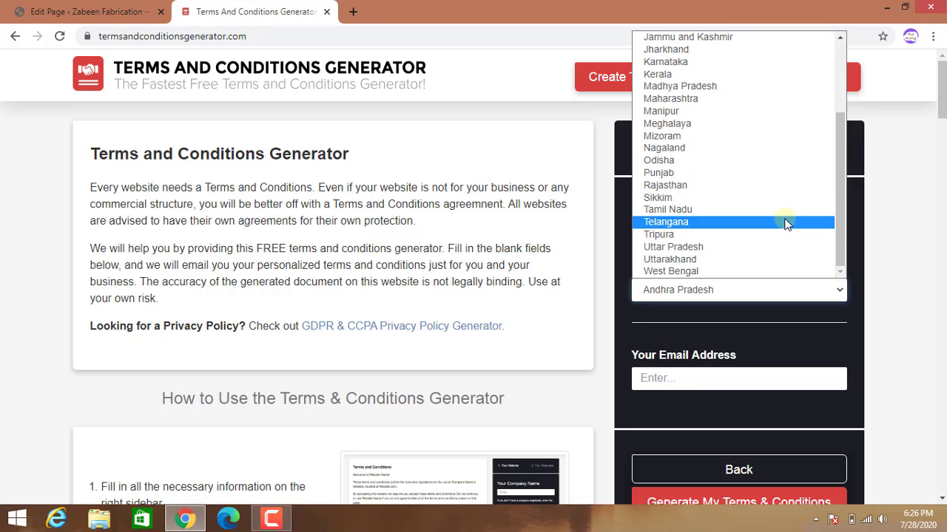
{"action": "left_click", "coordinate": [786, 210]}
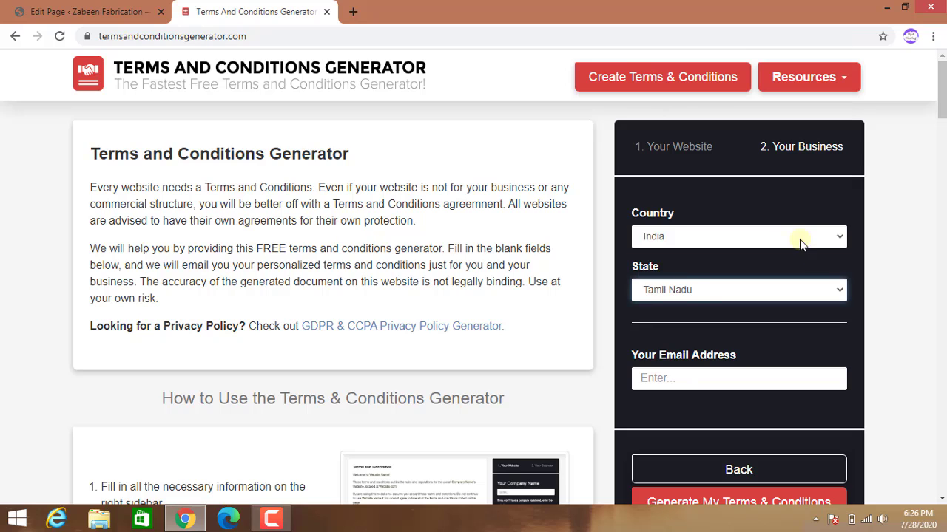
{"action": "left_click", "coordinate": [838, 290]}
{"action": "scroll", "coordinate": [813, 267], "scroll_direction": "down", "scroll_amount": 2}
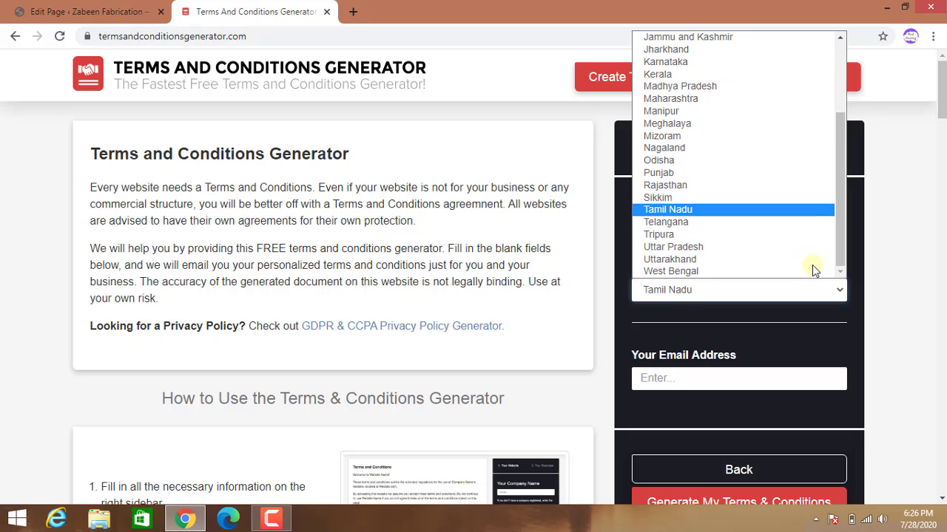
{"action": "left_click", "coordinate": [783, 225]}
{"action": "left_click", "coordinate": [761, 377]}
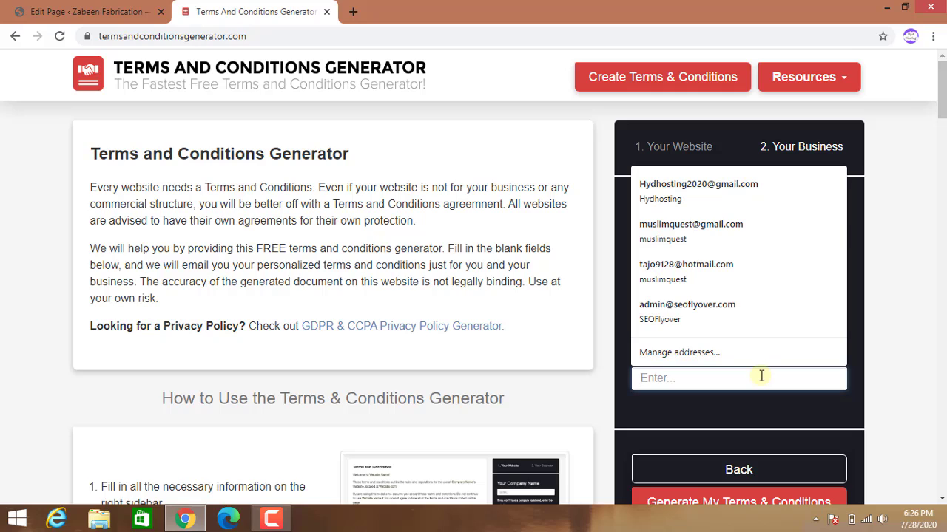
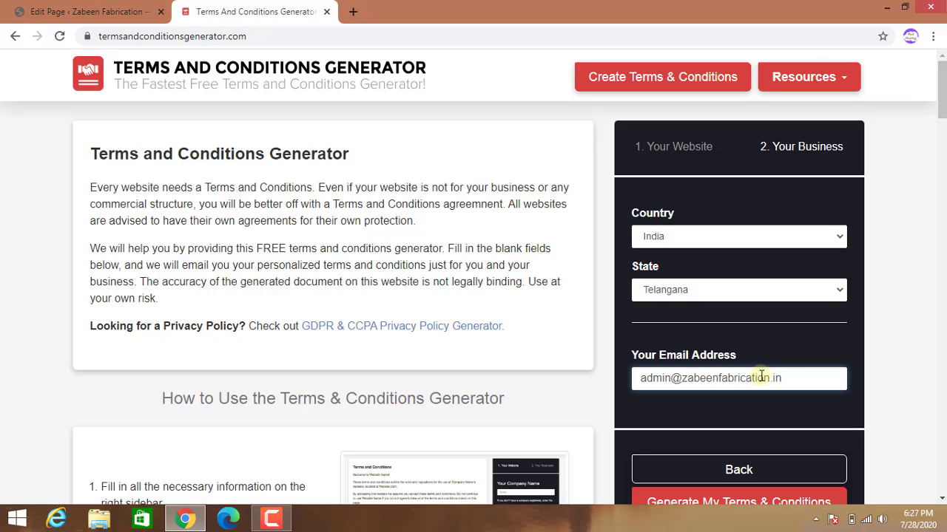
{"action": "scroll", "coordinate": [747, 477], "scroll_direction": "down", "scroll_amount": 3}
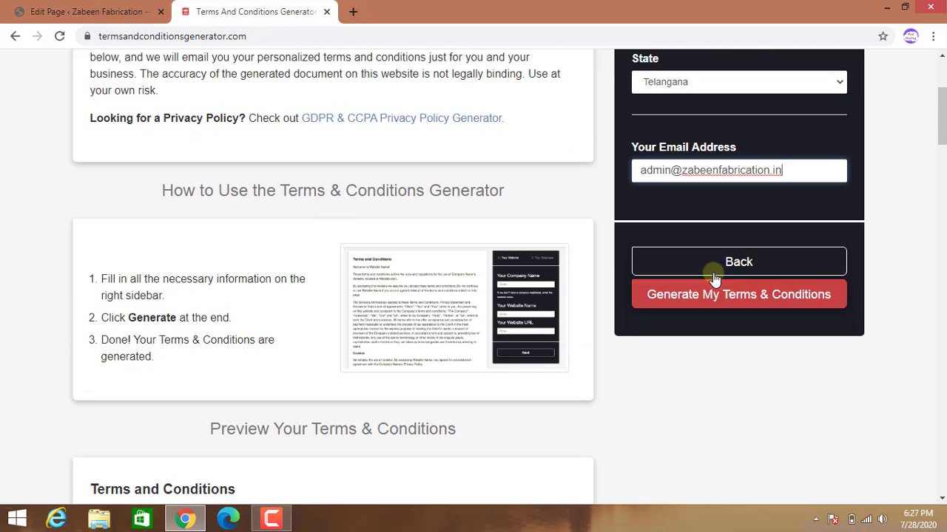
Generate the Zabeen Fabrication terms and conditions and scroll through the preview.
{"action": "left_click", "coordinate": [716, 302]}
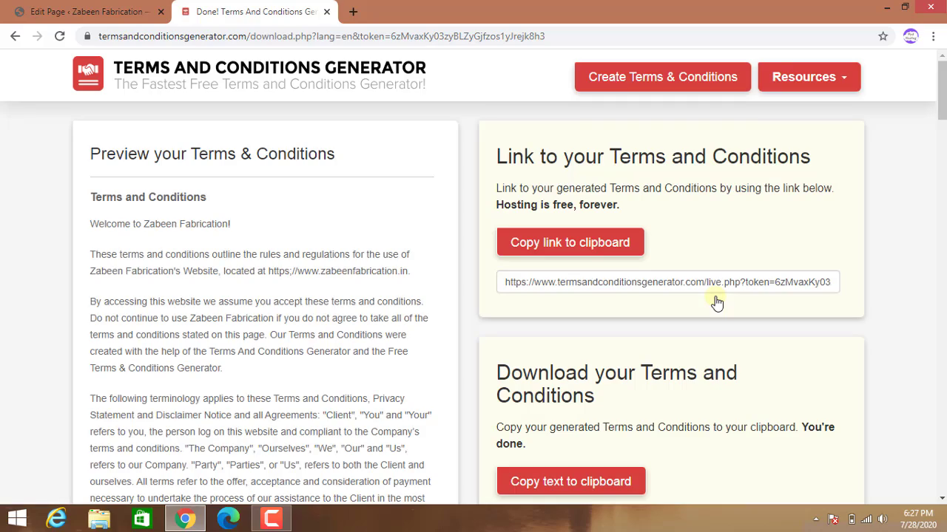
{"action": "scroll", "coordinate": [277, 403], "scroll_direction": "down", "scroll_amount": 3}
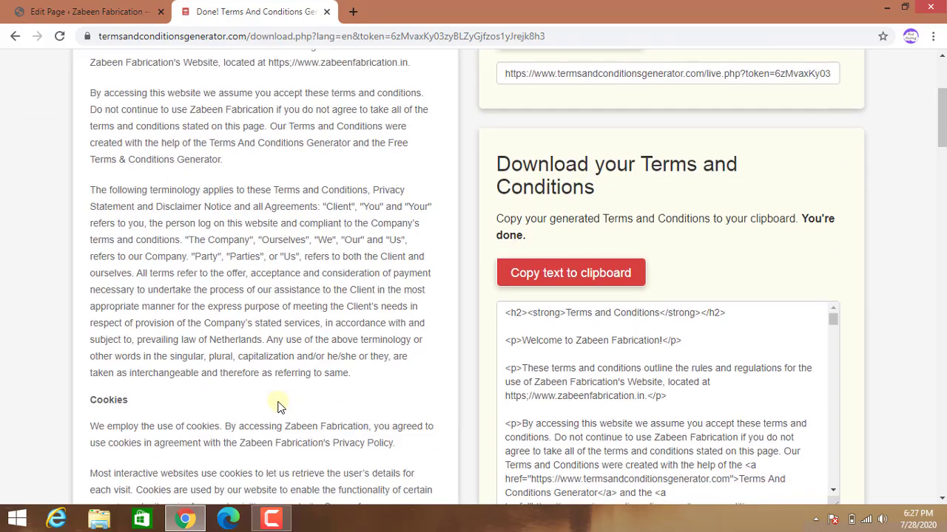
{"action": "scroll", "coordinate": [278, 406], "scroll_direction": "down", "scroll_amount": 20}
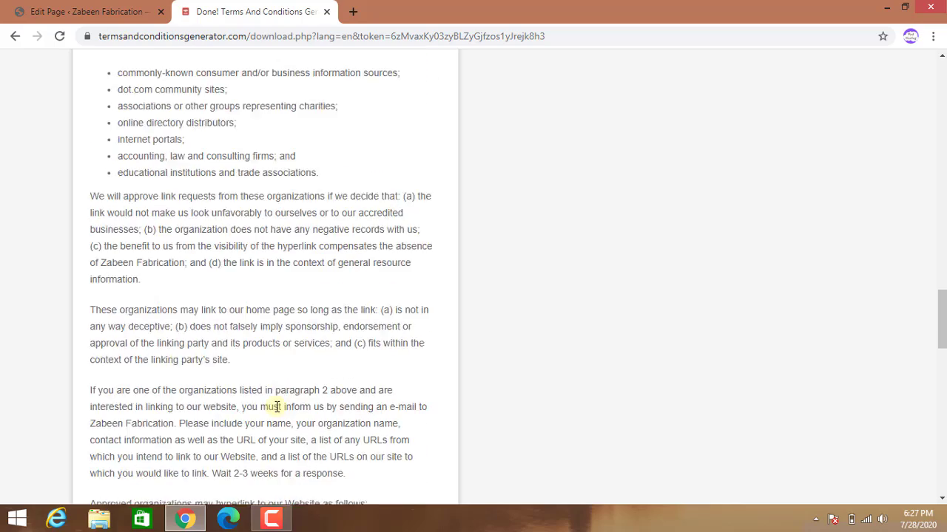
{"action": "scroll", "coordinate": [277, 406], "scroll_direction": "down", "scroll_amount": 15}
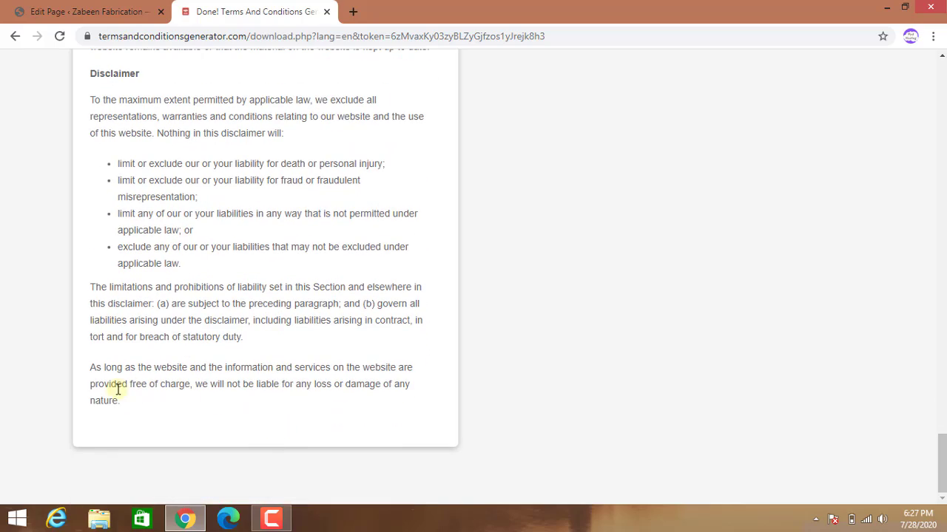
Select and copy the full generated terms text, then return to the WordPress editor tab.
{"action": "left_click_drag", "start_coordinate": [123, 399], "coordinate": [84, 170]}
{"action": "scroll", "coordinate": [93, 231], "scroll_direction": "up", "scroll_amount": 5}
{"action": "scroll", "coordinate": [89, 229], "scroll_direction": "up", "scroll_amount": 15}
{"action": "scroll", "coordinate": [89, 222], "scroll_direction": "up", "scroll_amount": 20}
{"action": "right_click", "coordinate": [95, 170]}
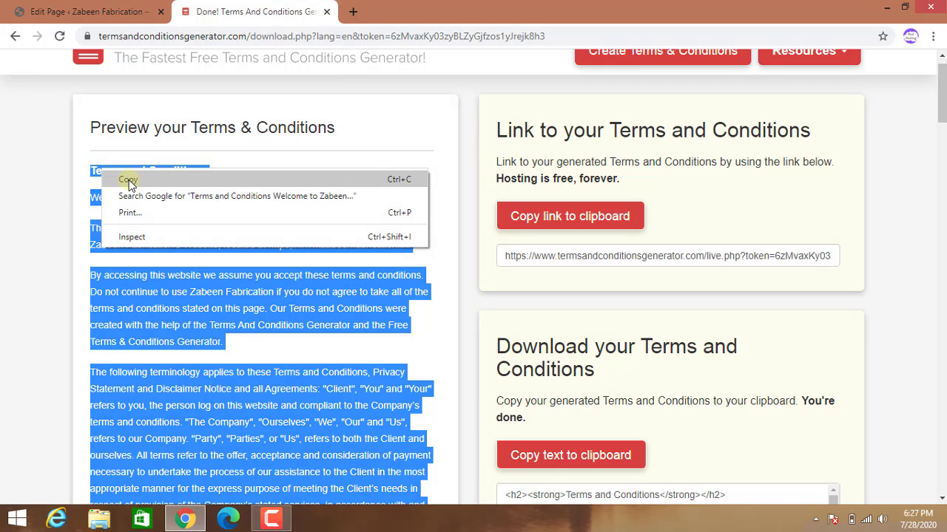
{"action": "left_click", "coordinate": [127, 182]}
{"action": "left_click", "coordinate": [68, 11]}
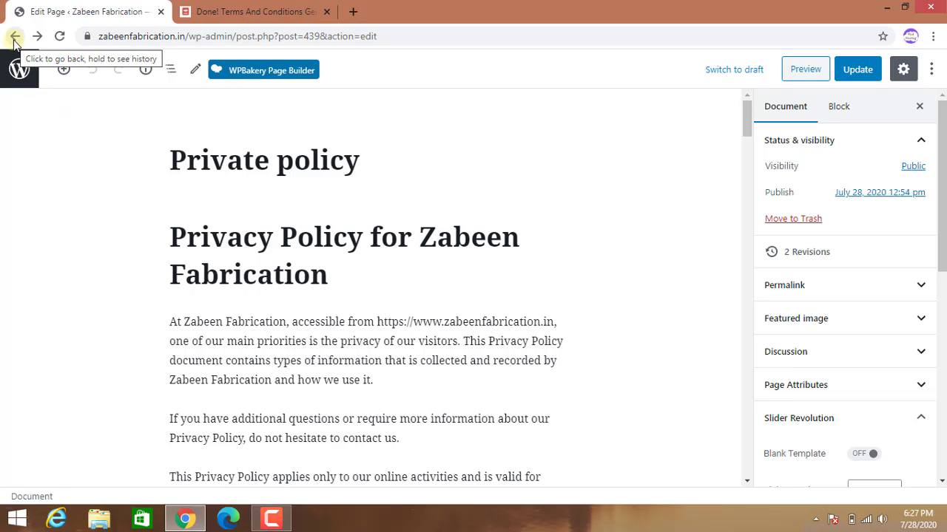
Trim the address to wp-admin and create a new page via Pages > Add New.
{"action": "left_click_drag", "start_coordinate": [377, 35], "coordinate": [238, 38]}
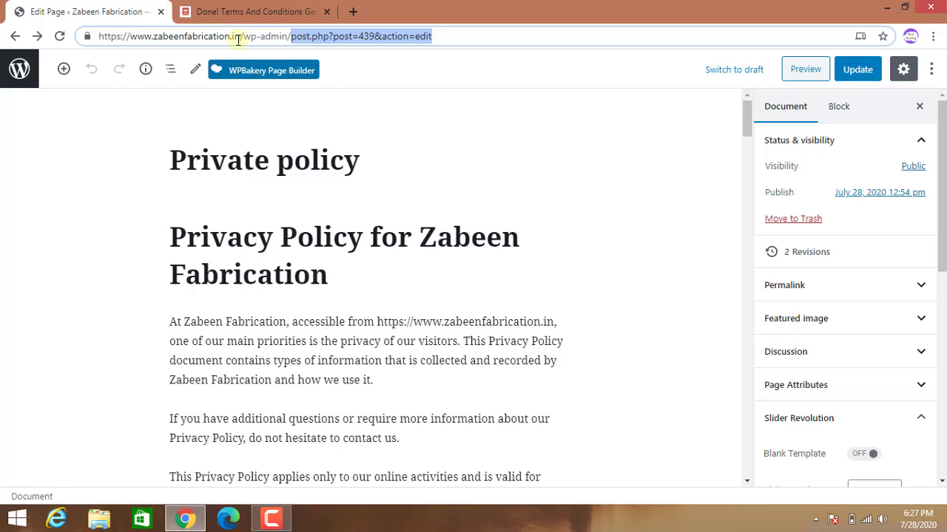
{"action": "key", "text": "BackSpace"}
{"action": "key", "text": "Return"}
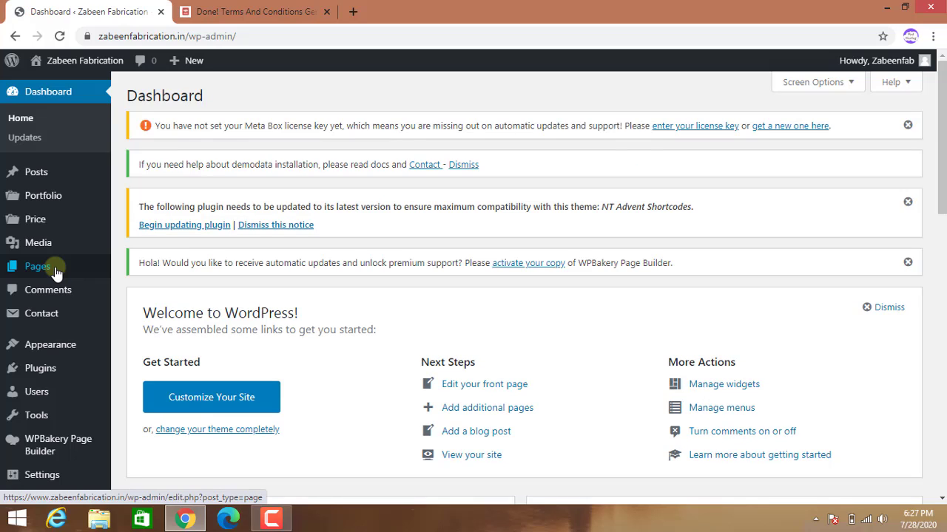
{"action": "left_click", "coordinate": [56, 270]}
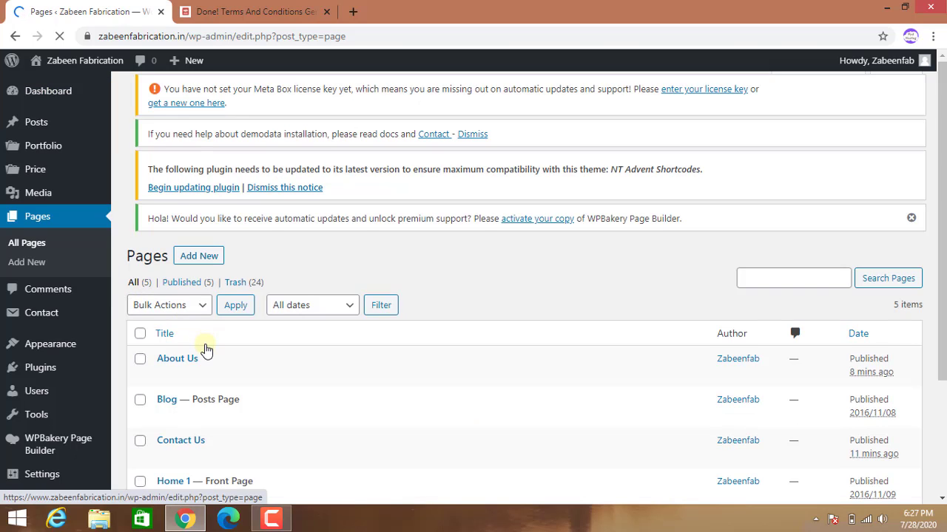
{"action": "scroll", "coordinate": [207, 355], "scroll_direction": "down", "scroll_amount": 3}
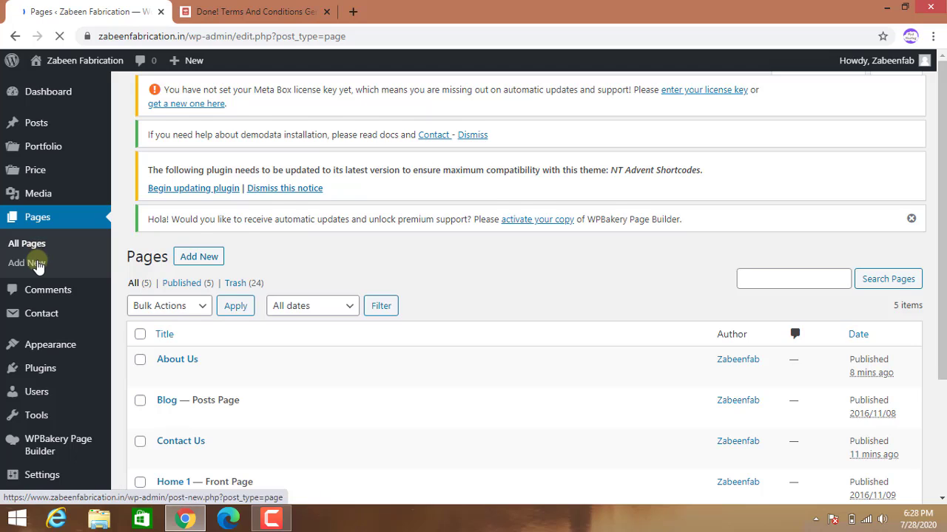
{"action": "left_click", "coordinate": [37, 264]}
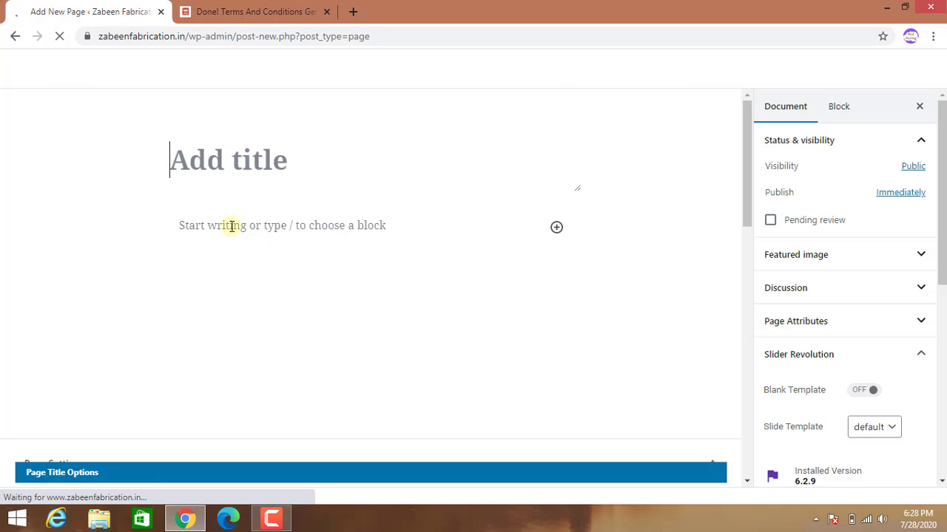
Paste the generated terms and conditions text into the new page body.
{"action": "left_click", "coordinate": [189, 224]}
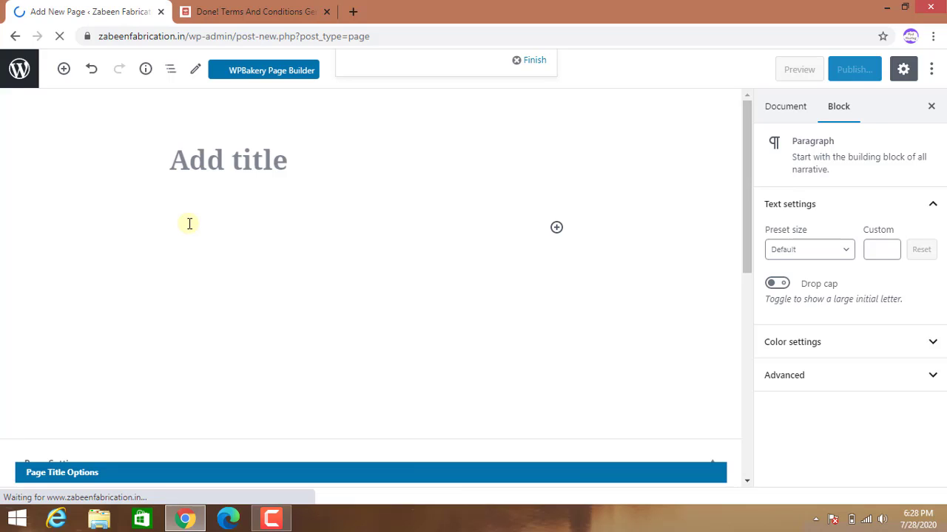
{"action": "key", "text": "ctrl+v"}
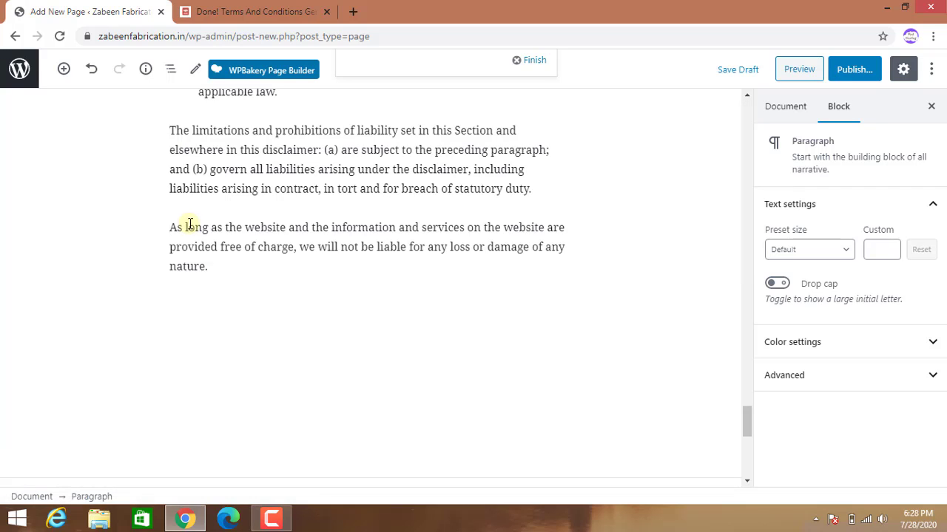
{"action": "scroll", "coordinate": [349, 249], "scroll_direction": "up", "scroll_amount": 15}
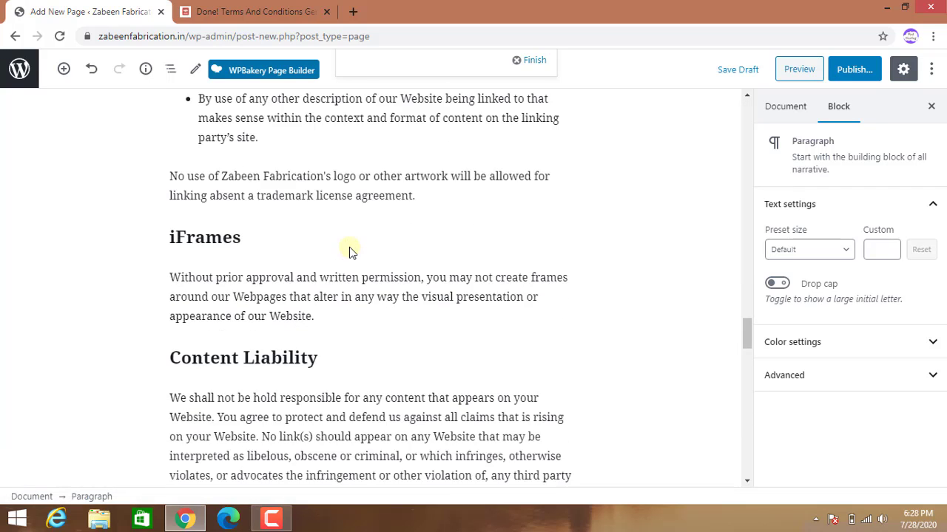
{"action": "scroll", "coordinate": [349, 250], "scroll_direction": "up", "scroll_amount": 15}
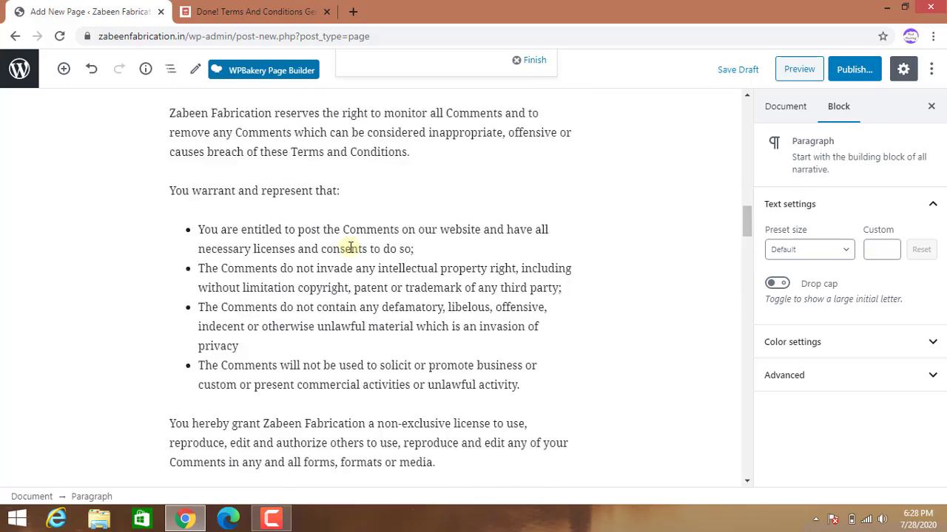
{"action": "scroll", "coordinate": [349, 248], "scroll_direction": "up", "scroll_amount": 15}
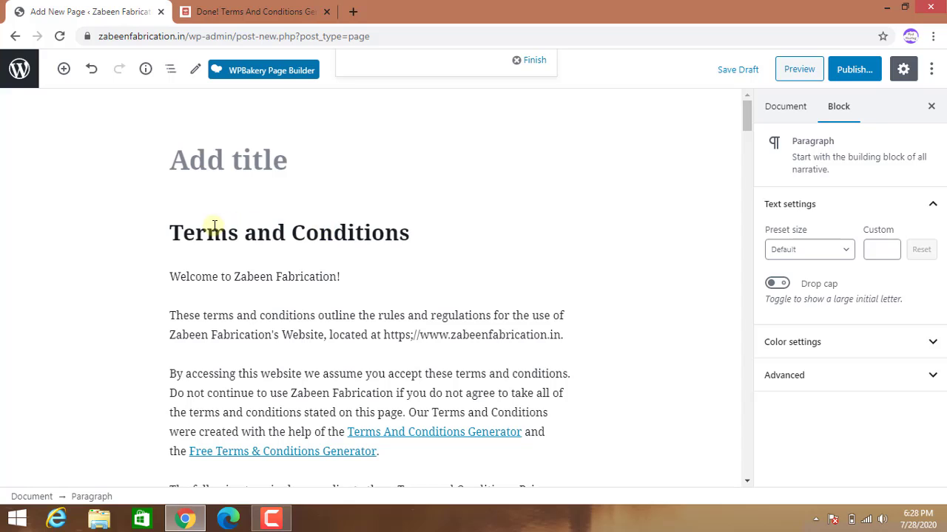
Copy the heading into the title as 'Terms and Conditions' and publish the page.
{"action": "triple_click", "coordinate": [347, 231]}
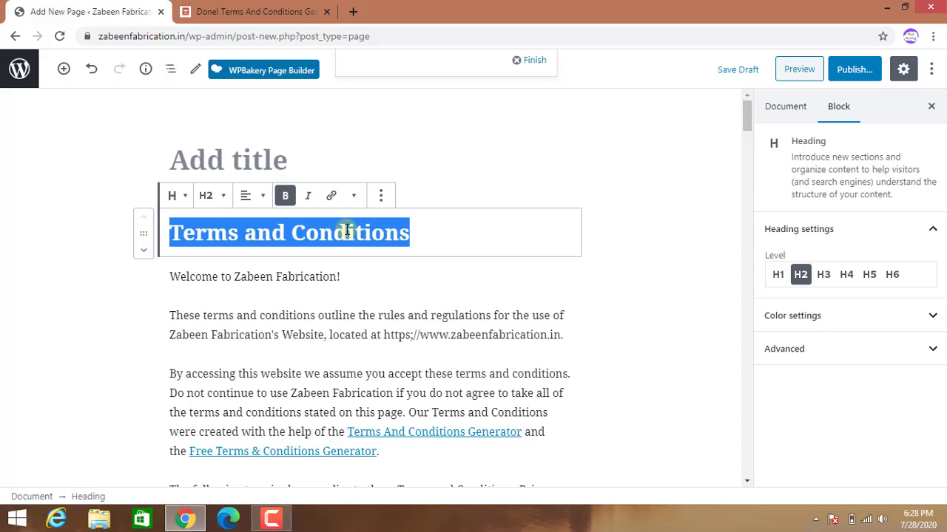
{"action": "right_click", "coordinate": [351, 232]}
{"action": "left_click", "coordinate": [370, 256]}
{"action": "right_click", "coordinate": [255, 152]}
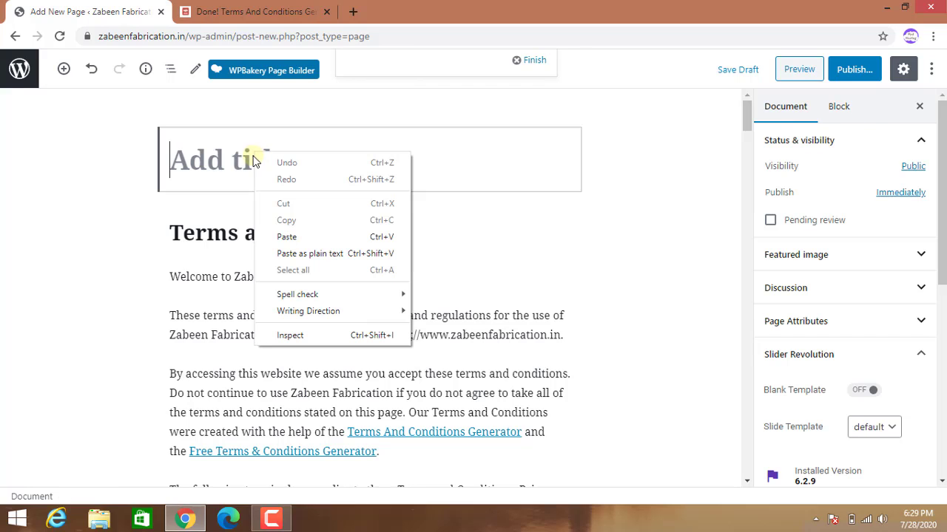
{"action": "left_click", "coordinate": [291, 238]}
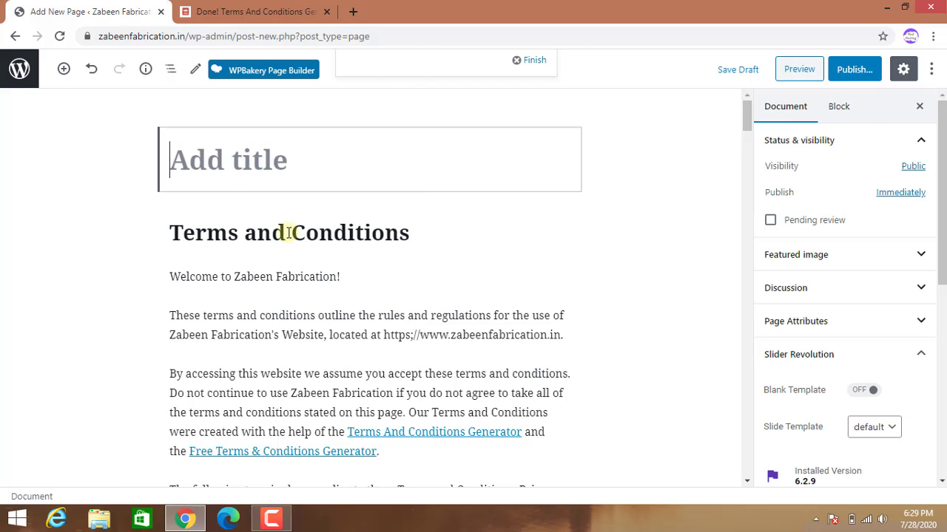
{"action": "left_click", "coordinate": [852, 71]}
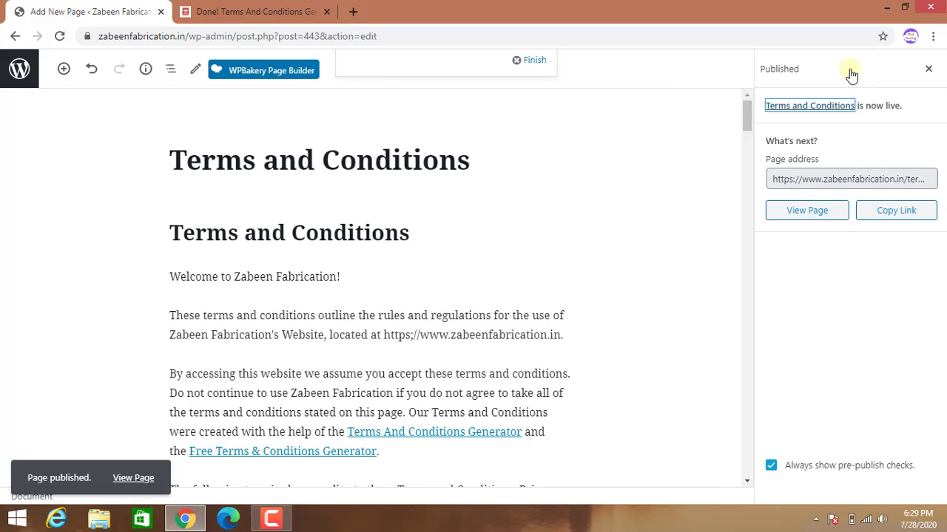
Review the live Terms and Conditions page, then go to the Menus editor.
{"action": "left_click", "coordinate": [138, 476]}
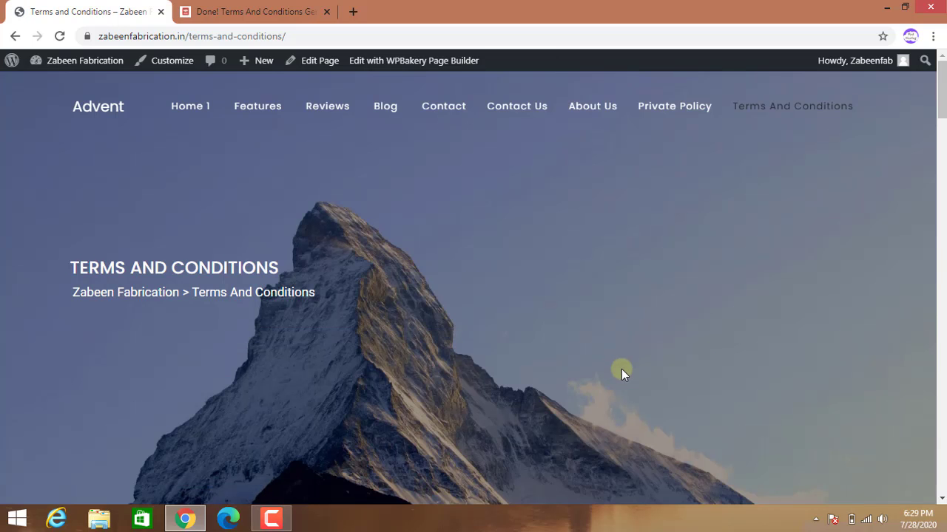
{"action": "scroll", "coordinate": [627, 407], "scroll_direction": "down", "scroll_amount": 5}
{"action": "scroll", "coordinate": [628, 408], "scroll_direction": "up", "scroll_amount": 5}
{"action": "mouse_move", "coordinate": [57, 65]}
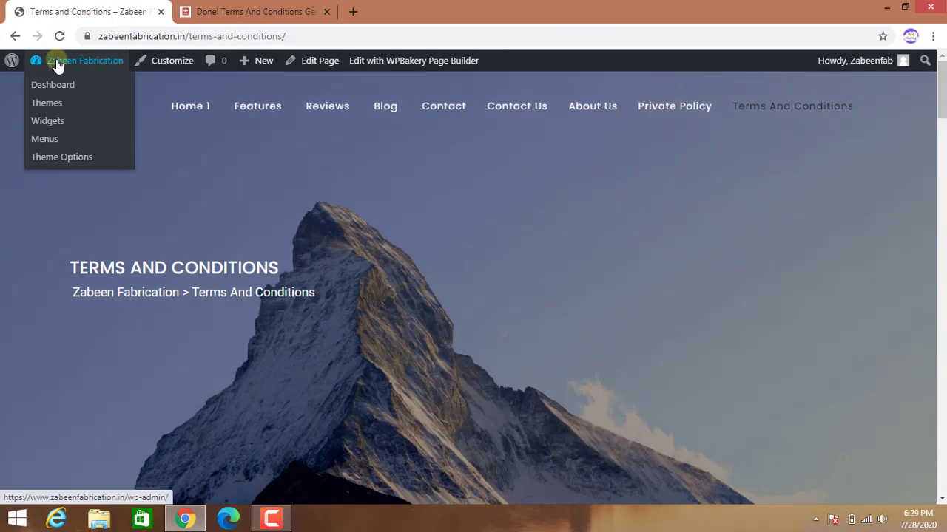
{"action": "left_click", "coordinate": [46, 139]}
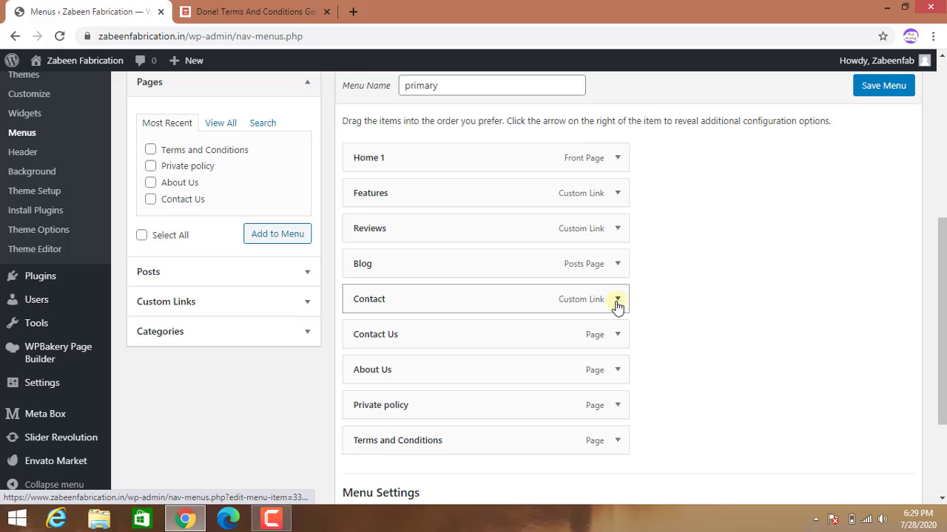
Delete the Contact, Reviews and Features menu items, leaving Terms and Conditions last, and save.
{"action": "left_click", "coordinate": [618, 300]}
{"action": "left_click", "coordinate": [366, 438]}
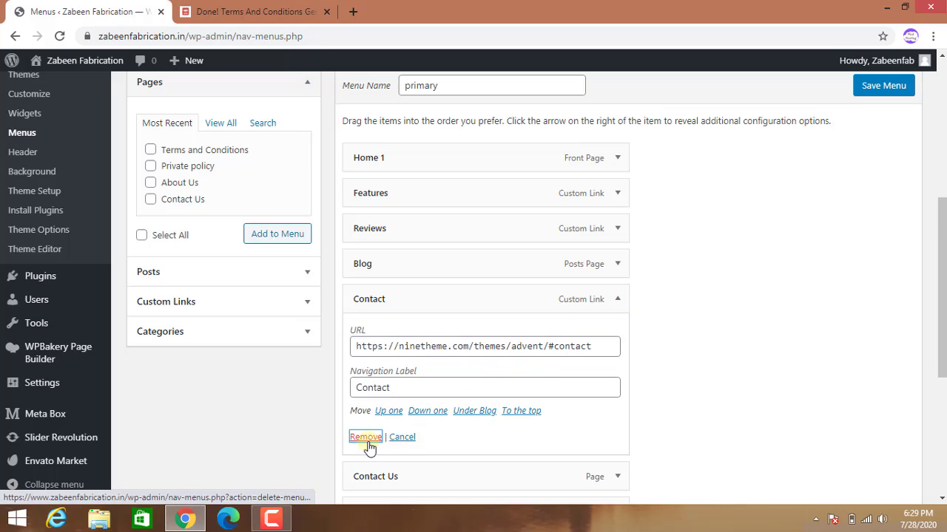
{"action": "left_click", "coordinate": [618, 229]}
{"action": "left_click", "coordinate": [365, 367]}
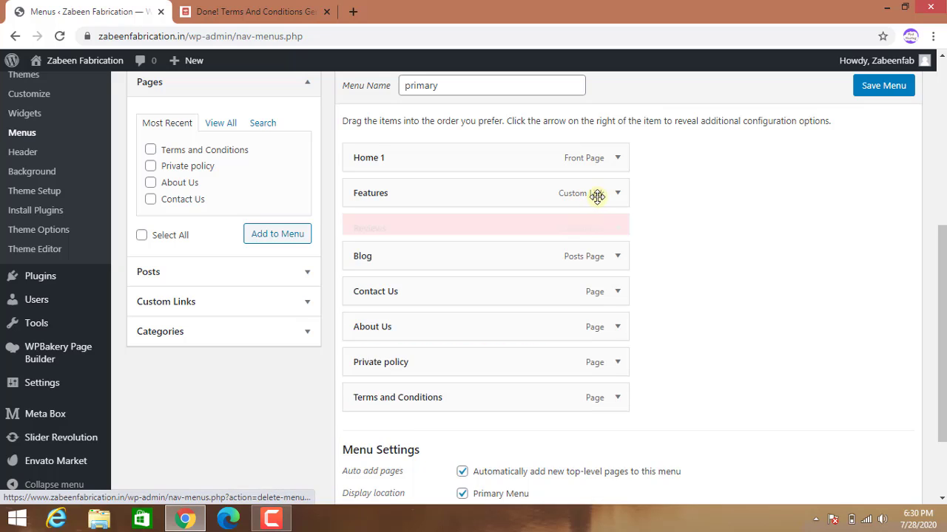
{"action": "left_click", "coordinate": [618, 193]}
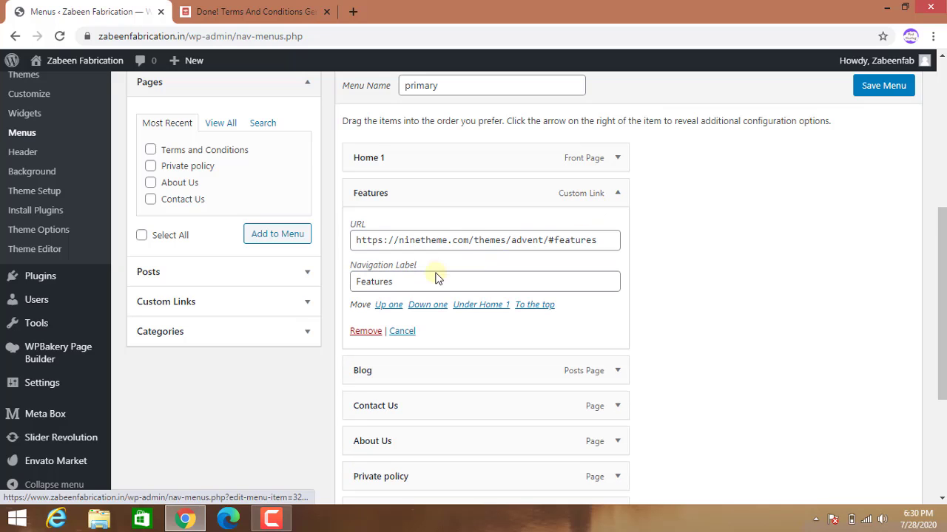
{"action": "left_click", "coordinate": [365, 332]}
{"action": "scroll", "coordinate": [803, 311], "scroll_direction": "up", "scroll_amount": 4}
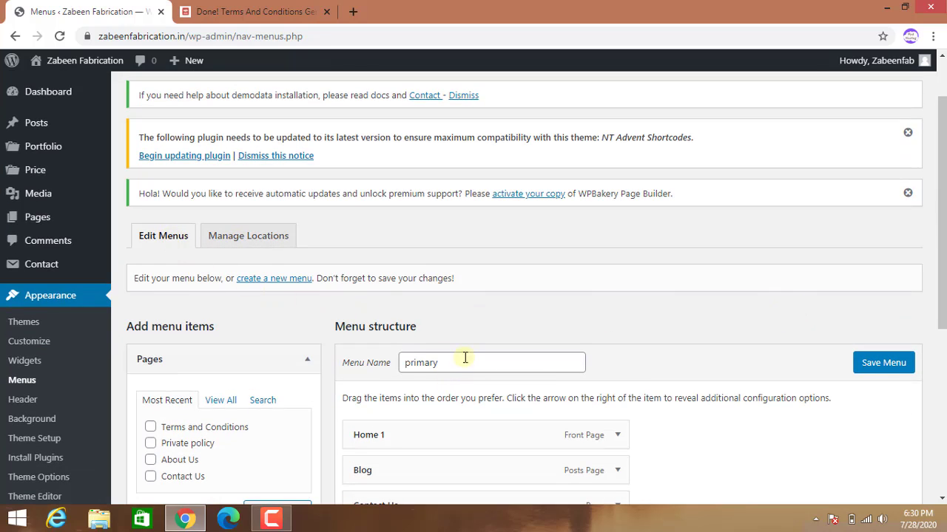
{"action": "scroll", "coordinate": [863, 427], "scroll_direction": "down", "scroll_amount": 5}
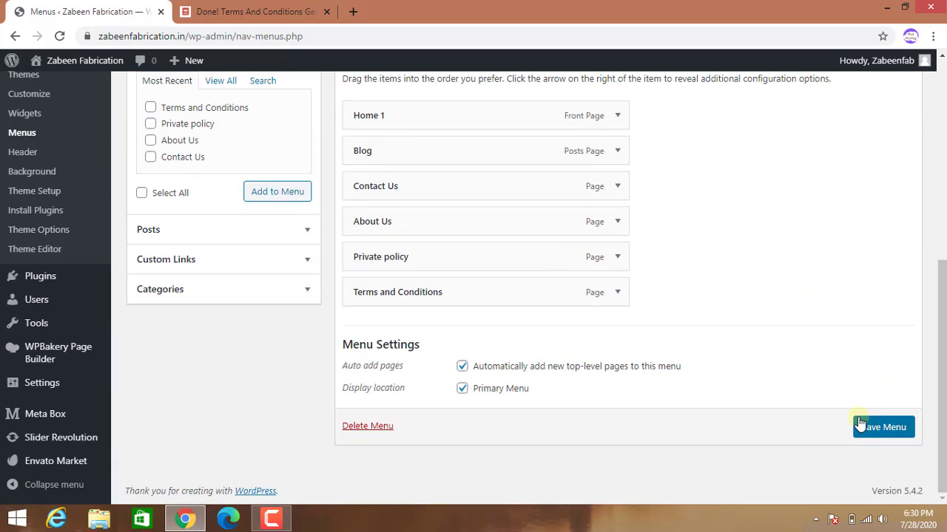
{"action": "scroll", "coordinate": [560, 264], "scroll_direction": "up", "scroll_amount": 2}
{"action": "scroll", "coordinate": [560, 264], "scroll_direction": "up", "scroll_amount": 1}
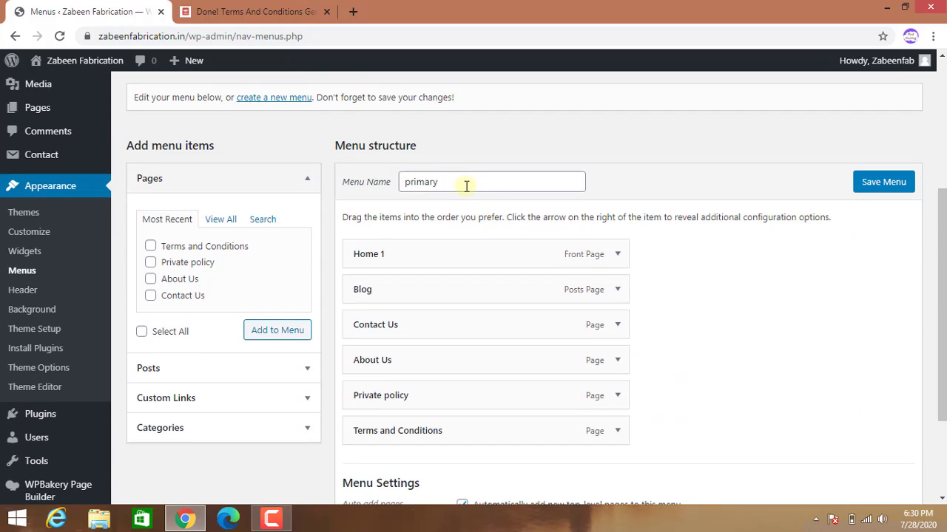
{"action": "scroll", "coordinate": [826, 345], "scroll_direction": "down", "scroll_amount": 1}
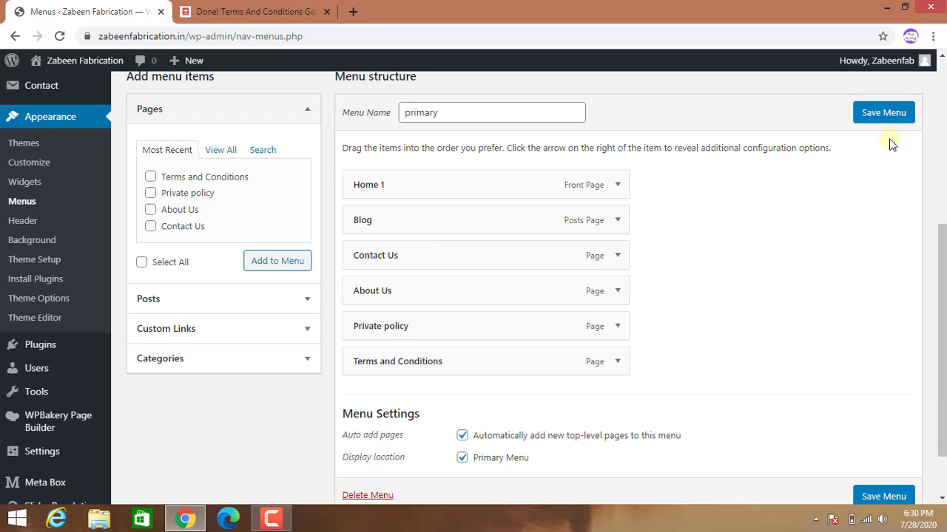
{"action": "left_click", "coordinate": [884, 113]}
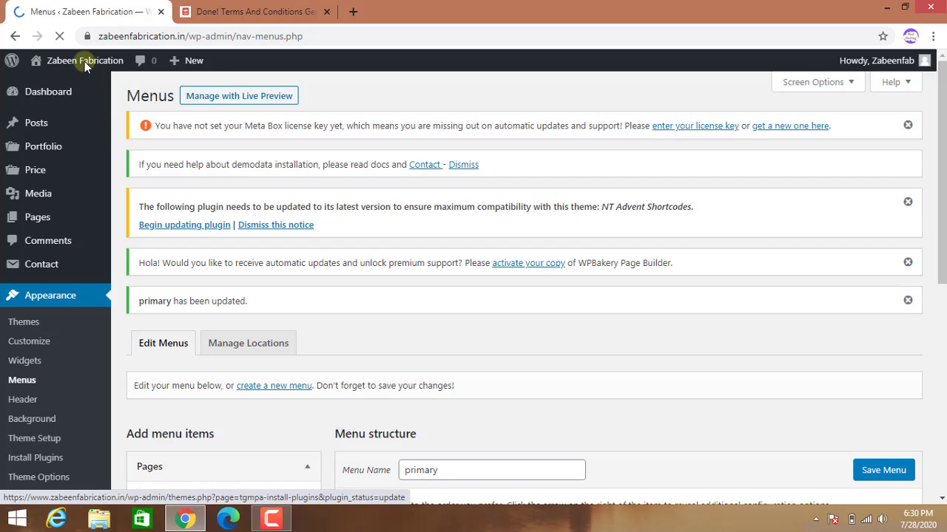
Visit the live homepage to check the header menu, then return to the Dashboard.
{"action": "mouse_move", "coordinate": [67, 70]}
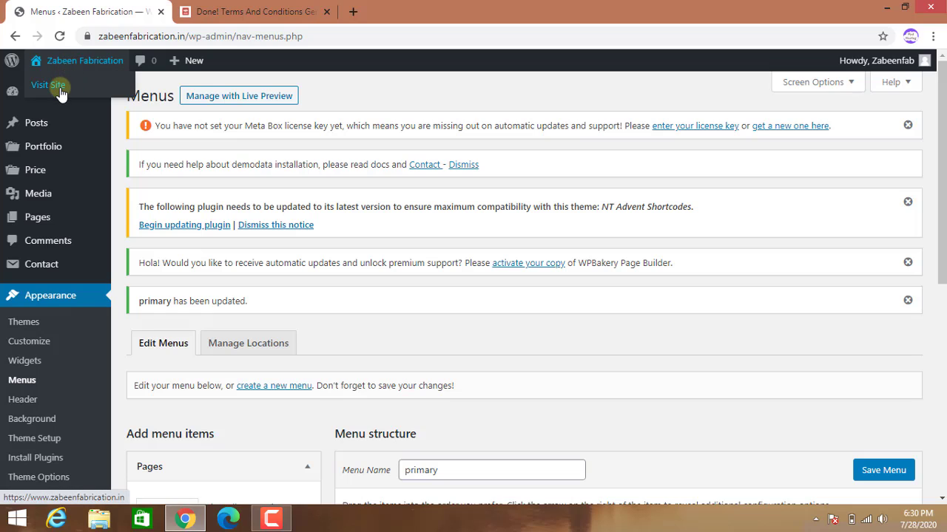
{"action": "left_click", "coordinate": [62, 87]}
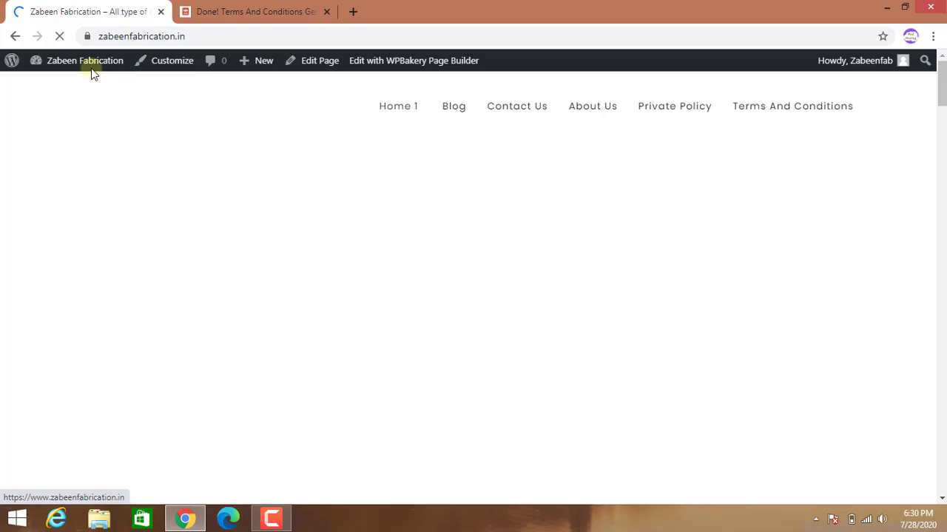
{"action": "mouse_move", "coordinate": [65, 64]}
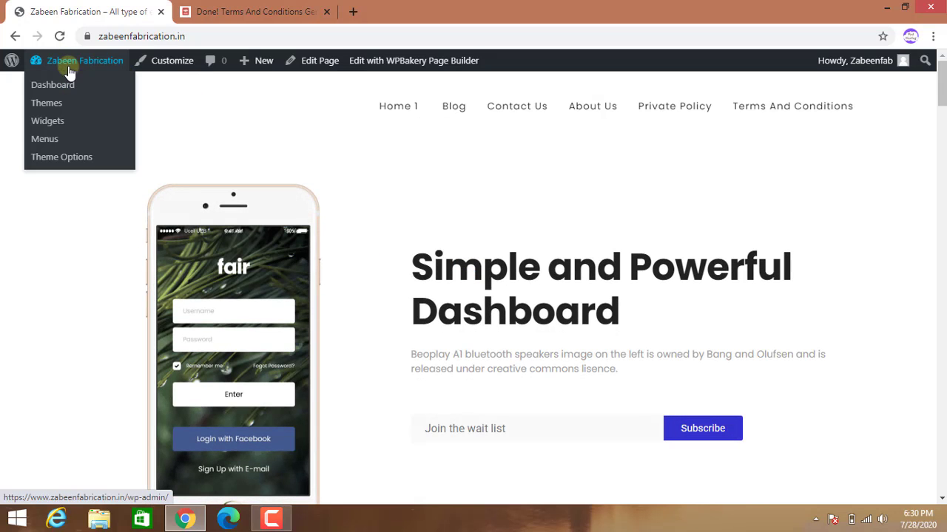
{"action": "left_click", "coordinate": [60, 90]}
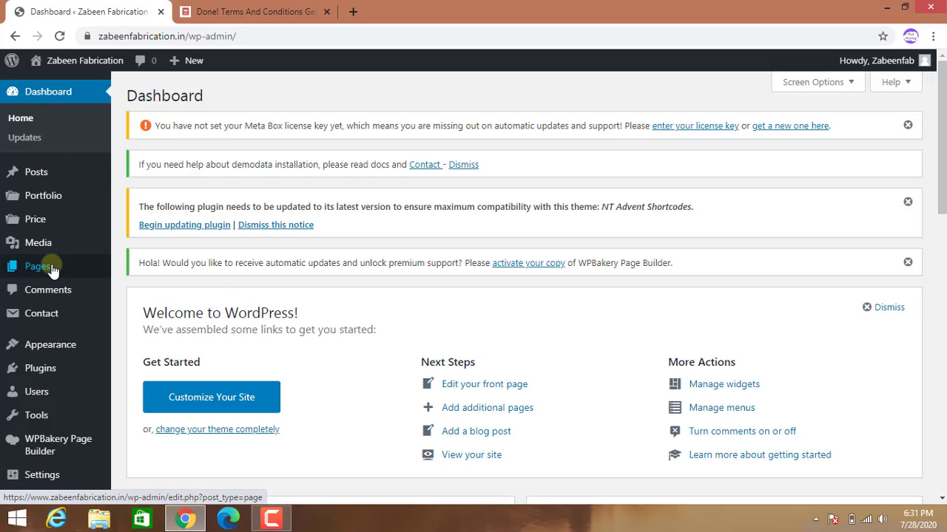
Quick-edit the Home 1 page's slug in the Pages list, then go to All Posts.
{"action": "mouse_move", "coordinate": [62, 266]}
{"action": "left_click", "coordinate": [126, 267]}
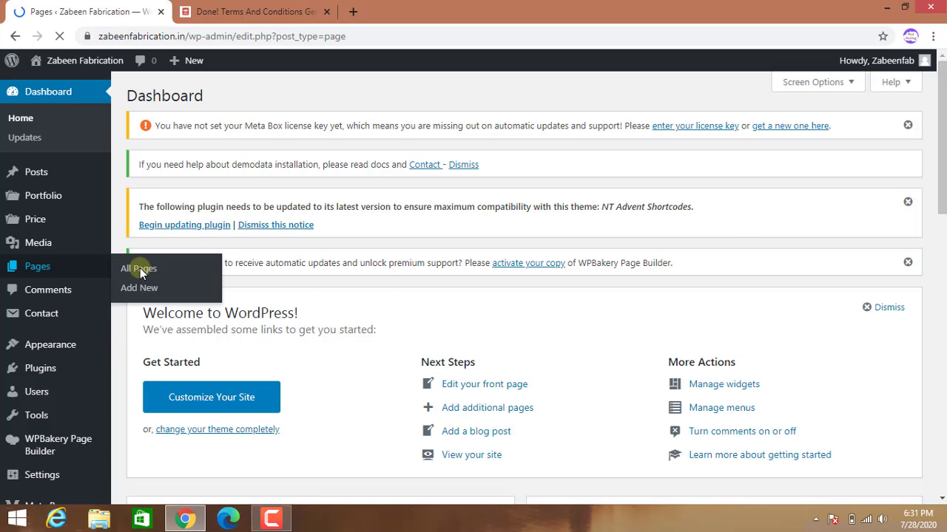
{"action": "scroll", "coordinate": [218, 377], "scroll_direction": "down", "scroll_amount": 3}
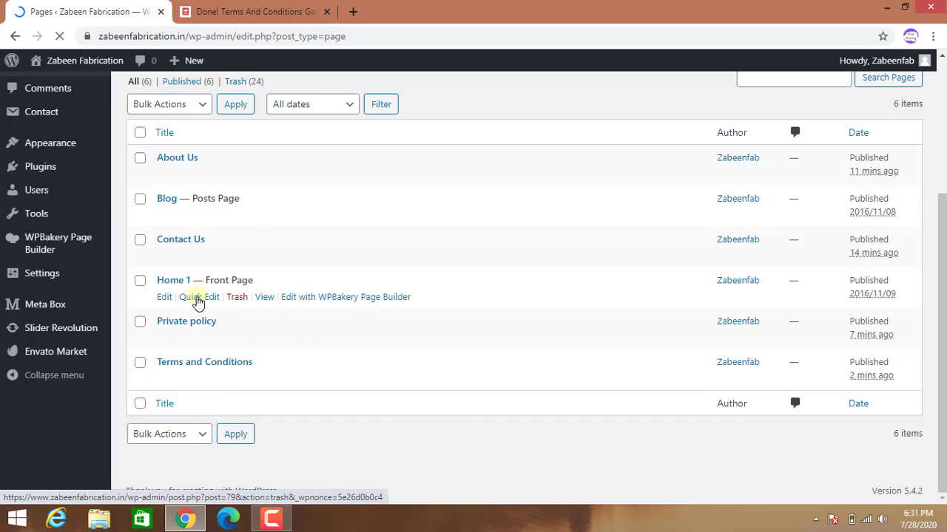
{"action": "left_click", "coordinate": [199, 316]}
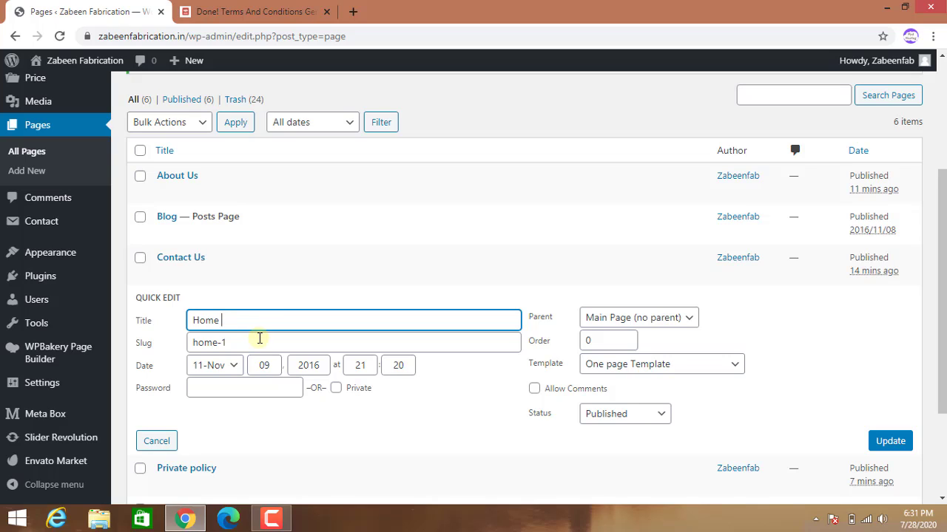
{"action": "left_click", "coordinate": [258, 341]}
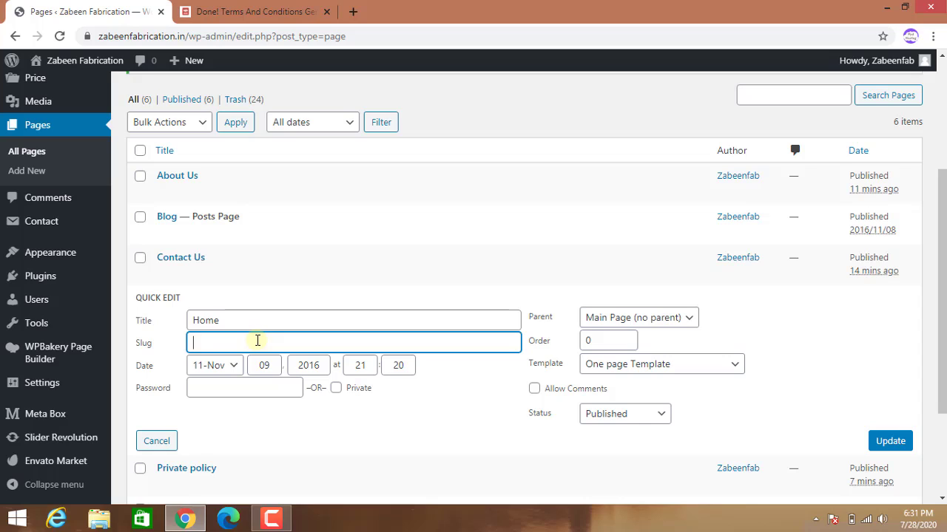
{"action": "left_click", "coordinate": [891, 441]}
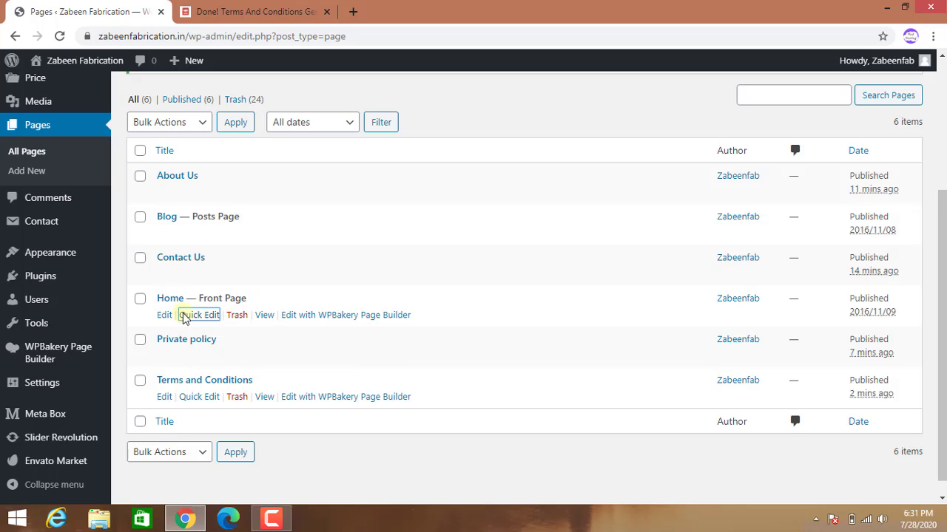
{"action": "scroll", "coordinate": [82, 187], "scroll_direction": "up", "scroll_amount": 3}
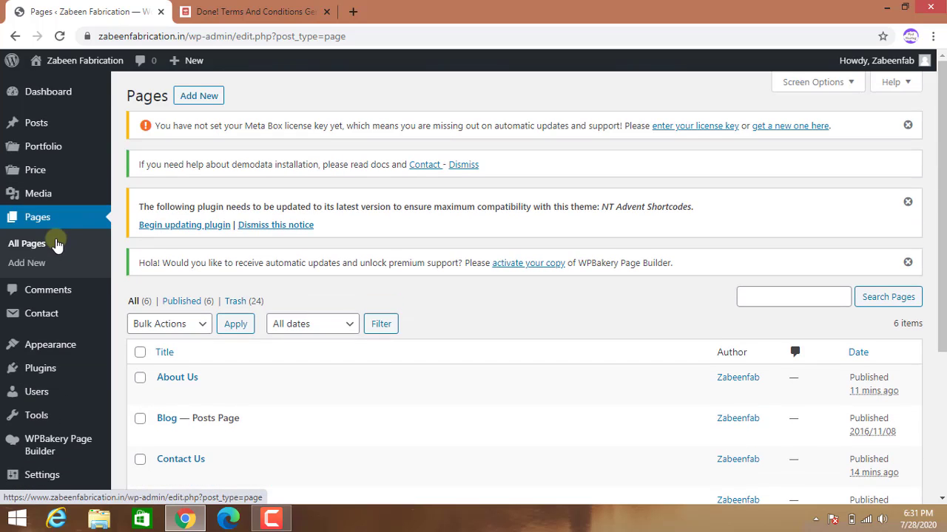
{"action": "mouse_move", "coordinate": [37, 123]}
{"action": "left_click", "coordinate": [137, 129]}
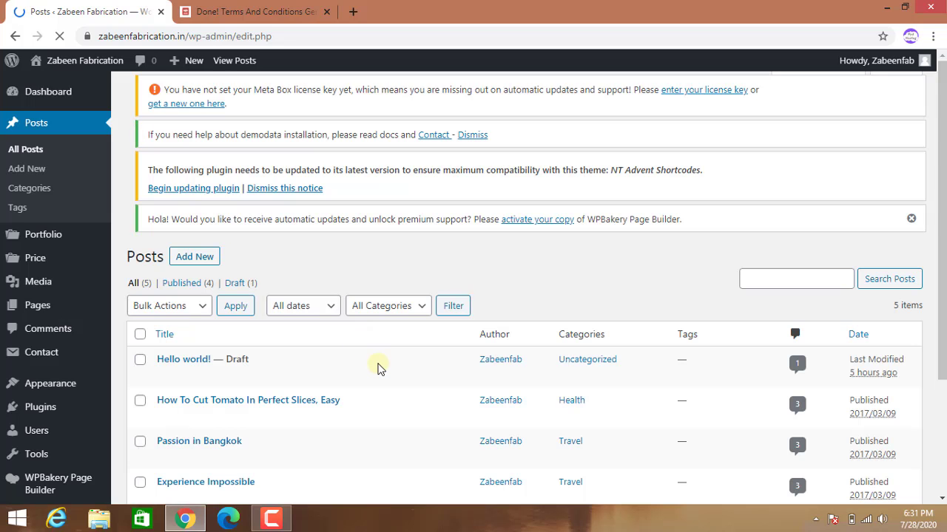
Select all five posts and apply the Move to Trash bulk action.
{"action": "scroll", "coordinate": [375, 367], "scroll_direction": "down", "scroll_amount": 3}
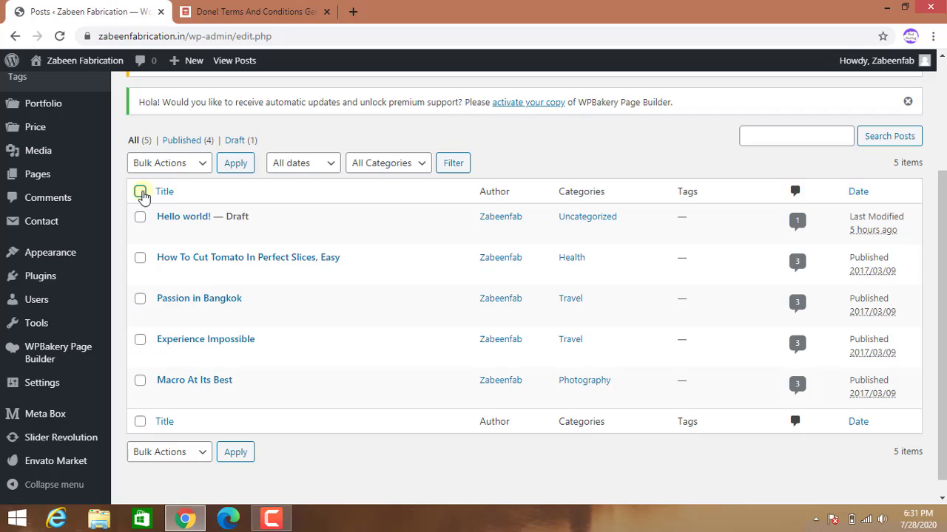
{"action": "left_click", "coordinate": [140, 193]}
{"action": "left_click", "coordinate": [205, 167]}
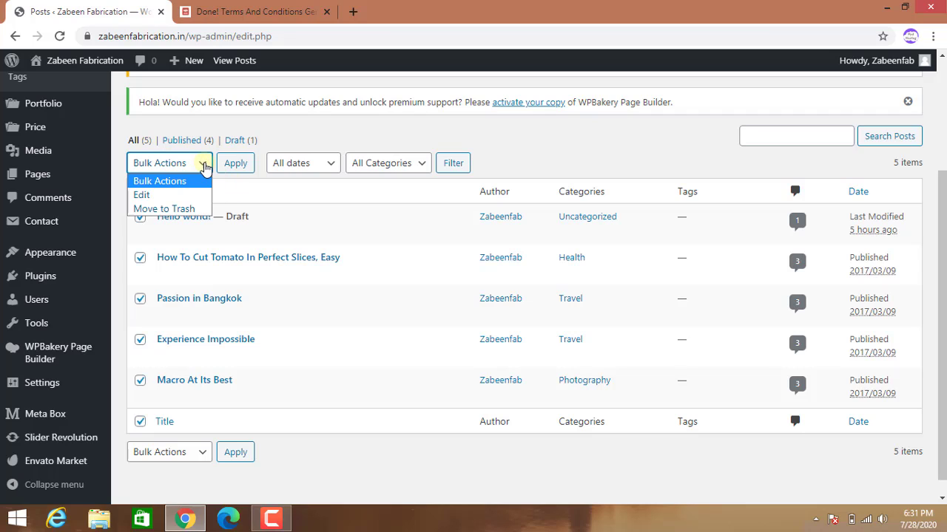
{"action": "left_click", "coordinate": [175, 211]}
{"action": "left_click", "coordinate": [238, 164]}
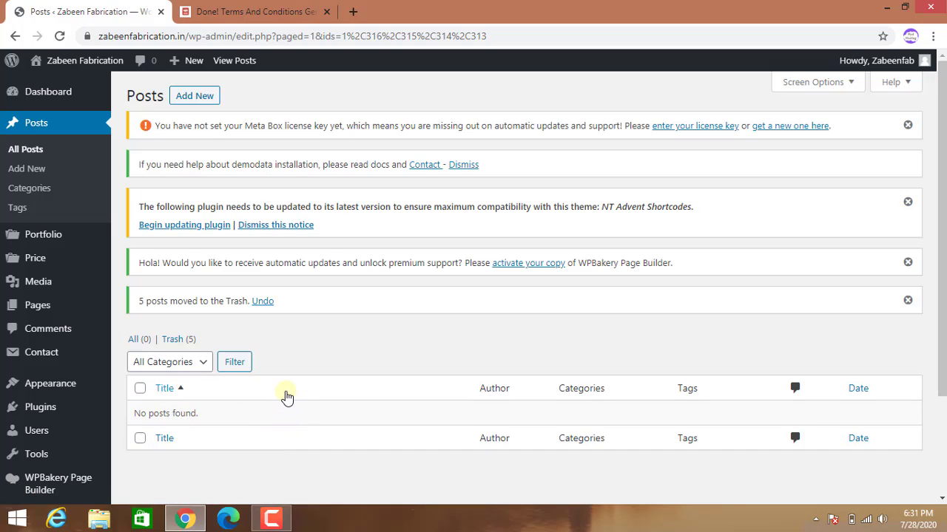
{"action": "scroll", "coordinate": [262, 418], "scroll_direction": "down", "scroll_amount": 3}
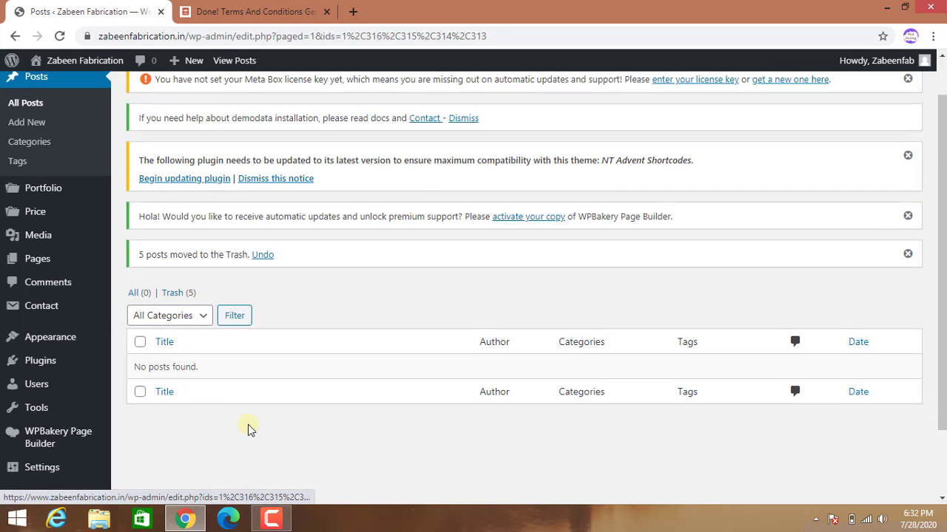
{"action": "mouse_move", "coordinate": [56, 362]}
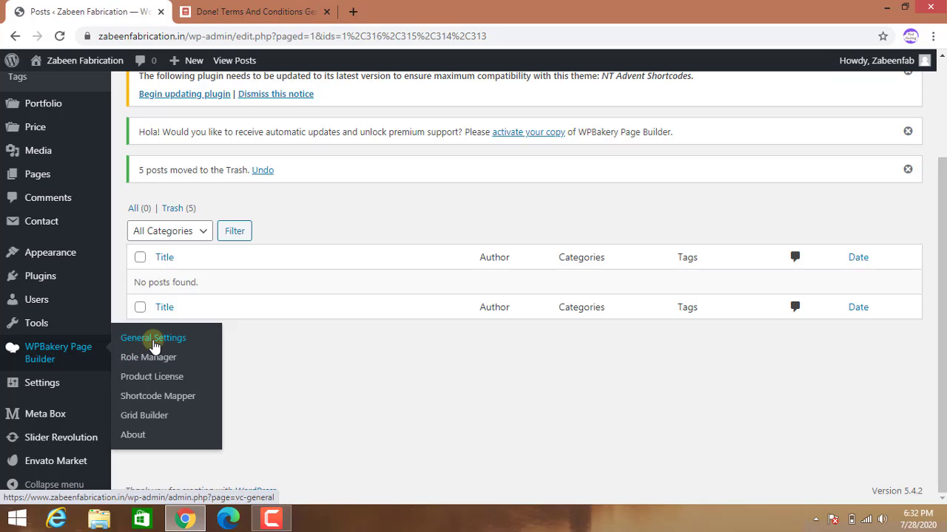
Open the WPBakery Page Builder Role Manager settings.
{"action": "left_click", "coordinate": [154, 340]}
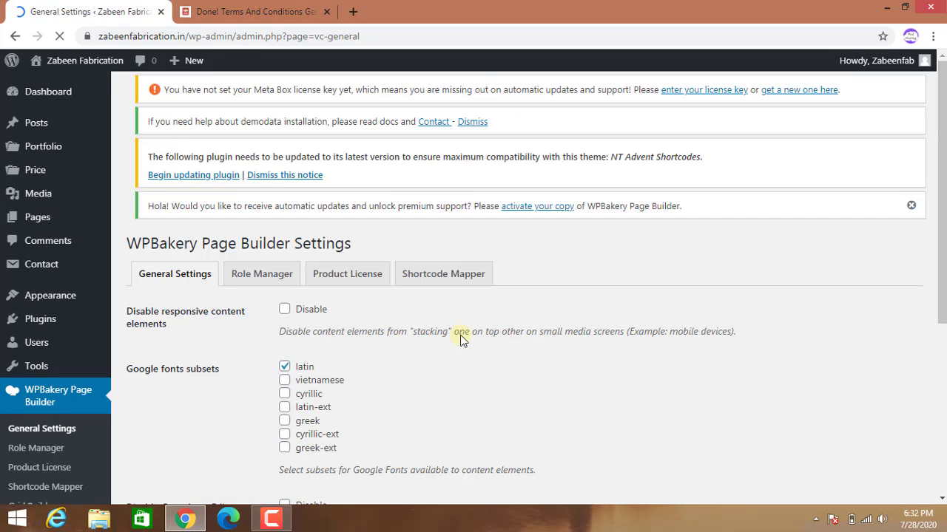
{"action": "scroll", "coordinate": [551, 335], "scroll_direction": "down", "scroll_amount": 3}
{"action": "scroll", "coordinate": [551, 335], "scroll_direction": "up", "scroll_amount": 4}
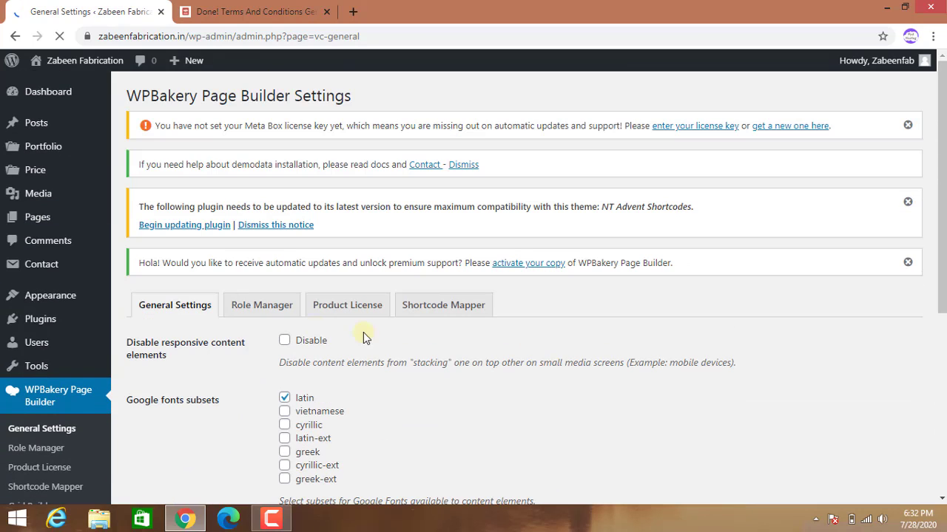
{"action": "left_click", "coordinate": [250, 309]}
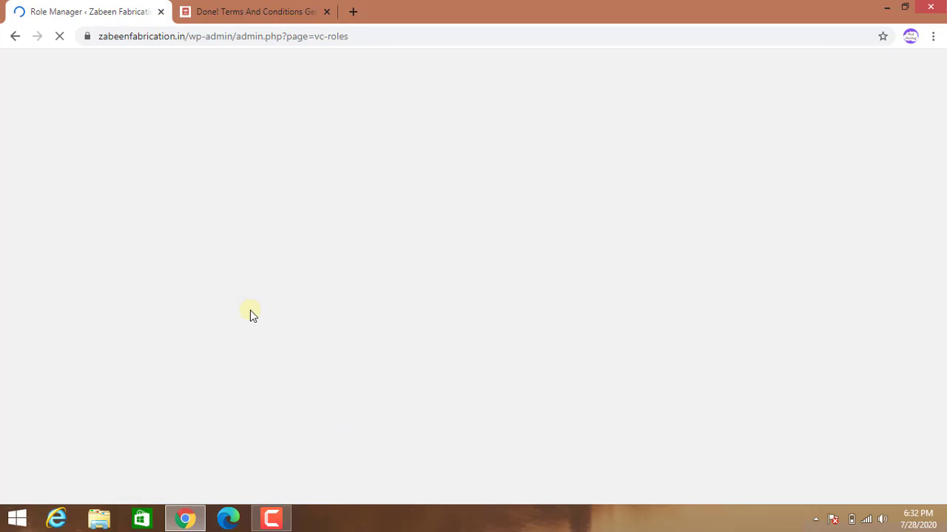
{"action": "scroll", "coordinate": [454, 396], "scroll_direction": "down", "scroll_amount": 4}
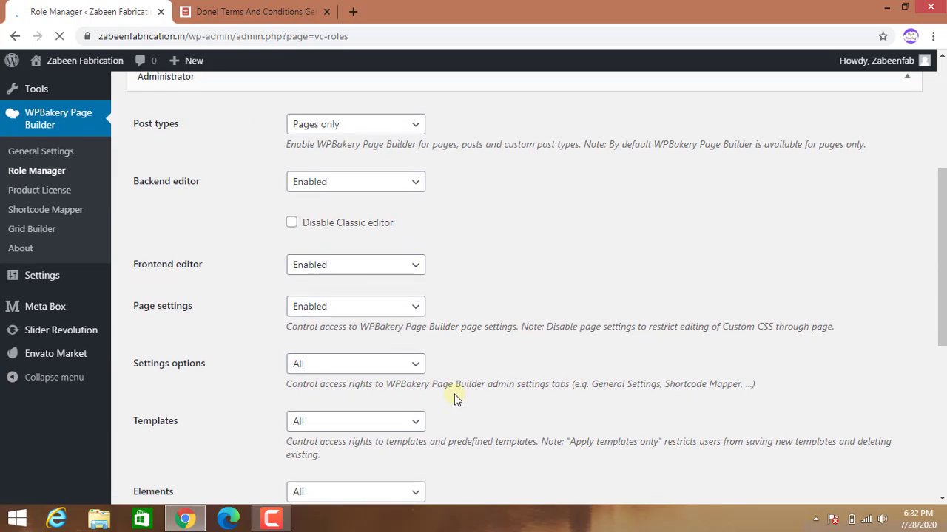
{"action": "scroll", "coordinate": [431, 367], "scroll_direction": "up", "scroll_amount": 2}
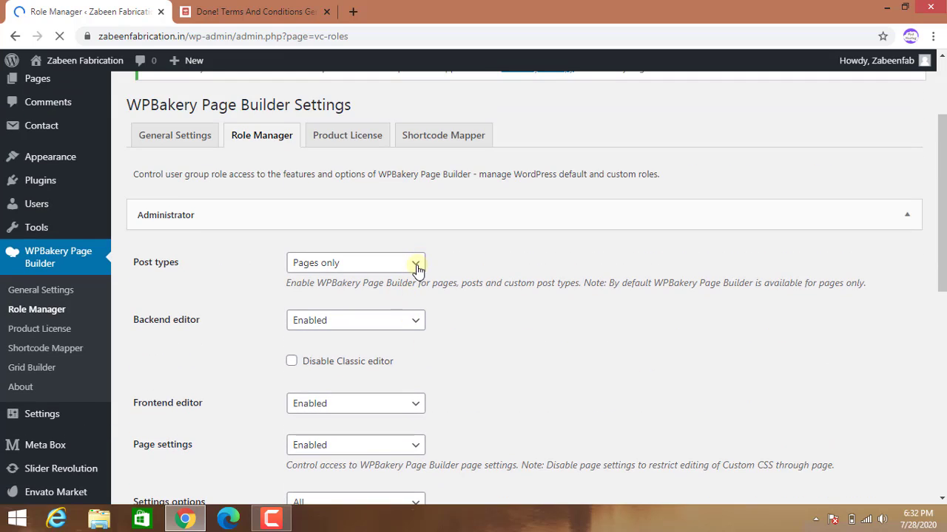
Set Administrator post types to Custom with post and portfolio enabled, and save changes.
{"action": "left_click", "coordinate": [416, 263]}
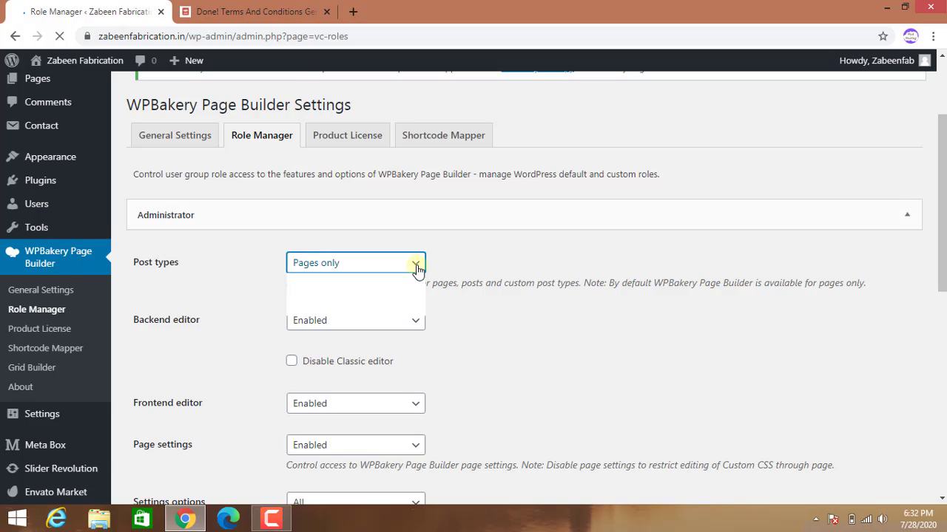
{"action": "left_click", "coordinate": [411, 295]}
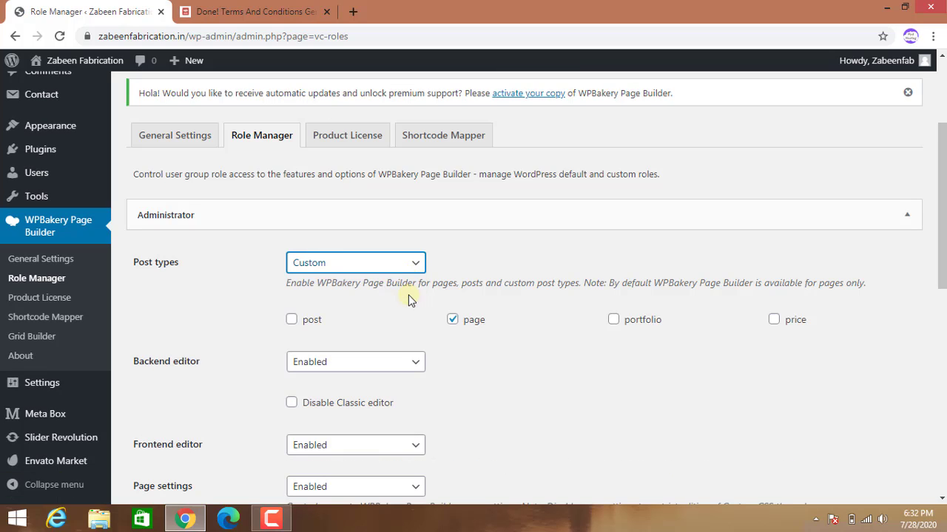
{"action": "left_click", "coordinate": [292, 324]}
{"action": "left_click", "coordinate": [614, 322]}
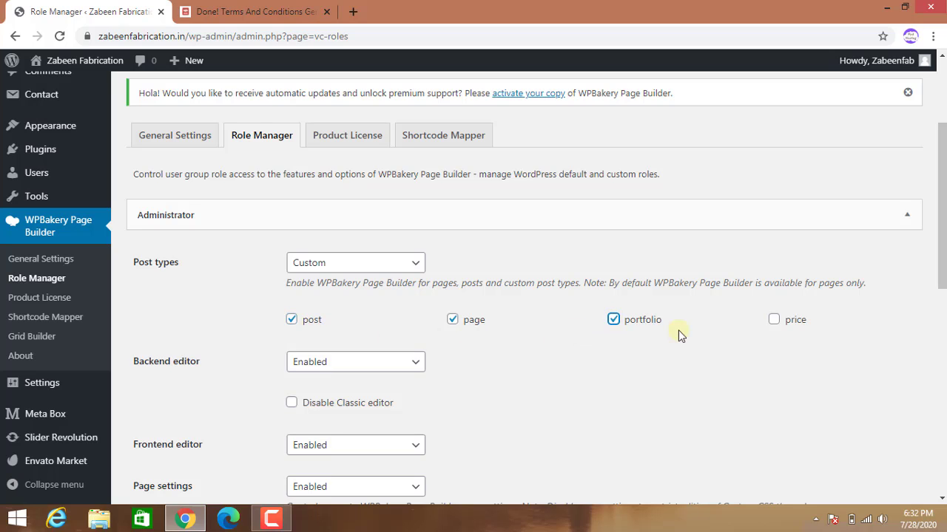
{"action": "scroll", "coordinate": [767, 345], "scroll_direction": "down", "scroll_amount": 8}
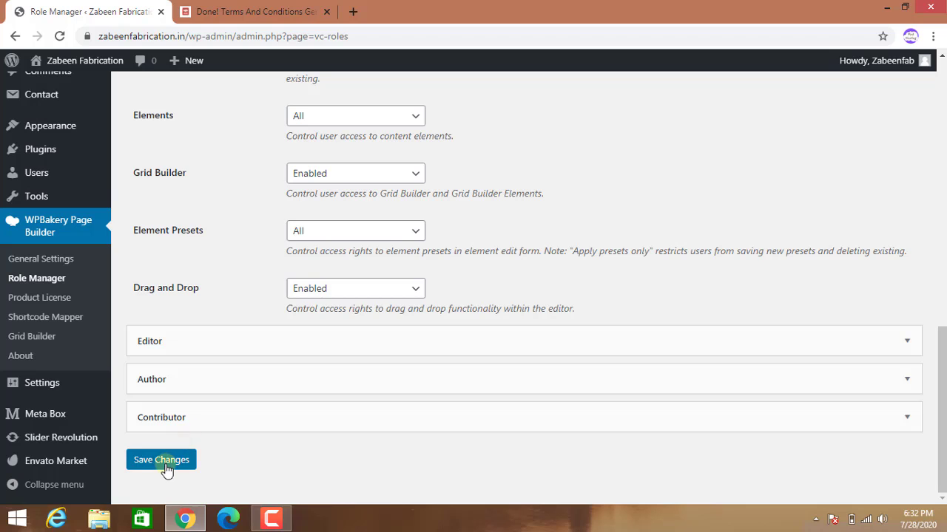
{"action": "left_click", "coordinate": [168, 465]}
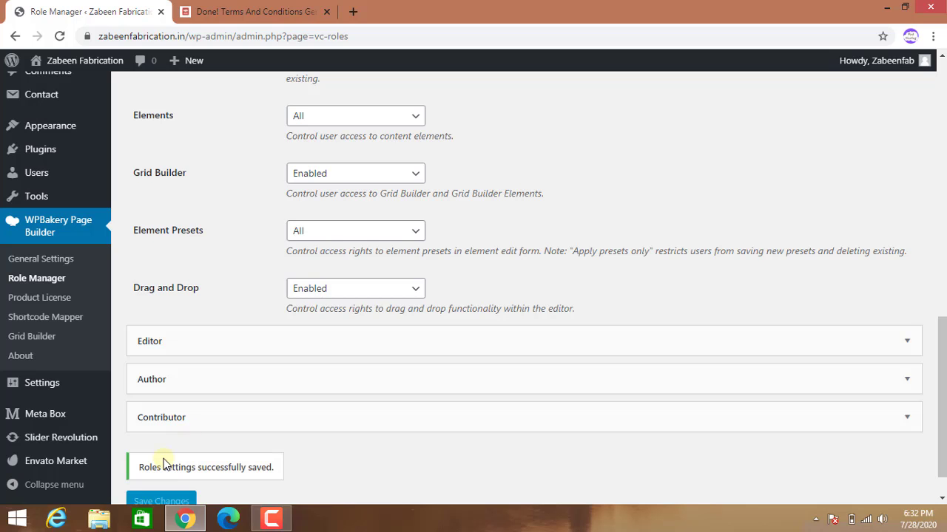
{"action": "scroll", "coordinate": [164, 463], "scroll_direction": "up", "scroll_amount": 10}
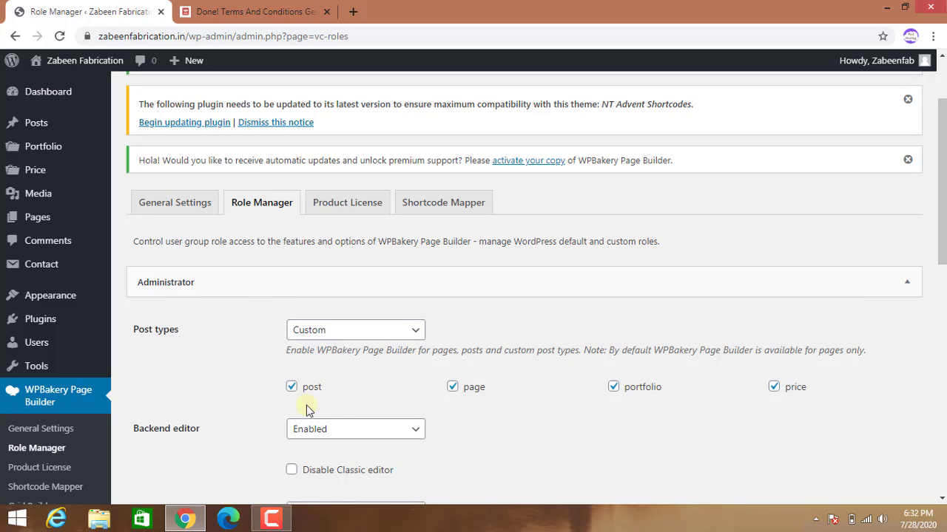
{"action": "scroll", "coordinate": [188, 292], "scroll_direction": "up", "scroll_amount": 2}
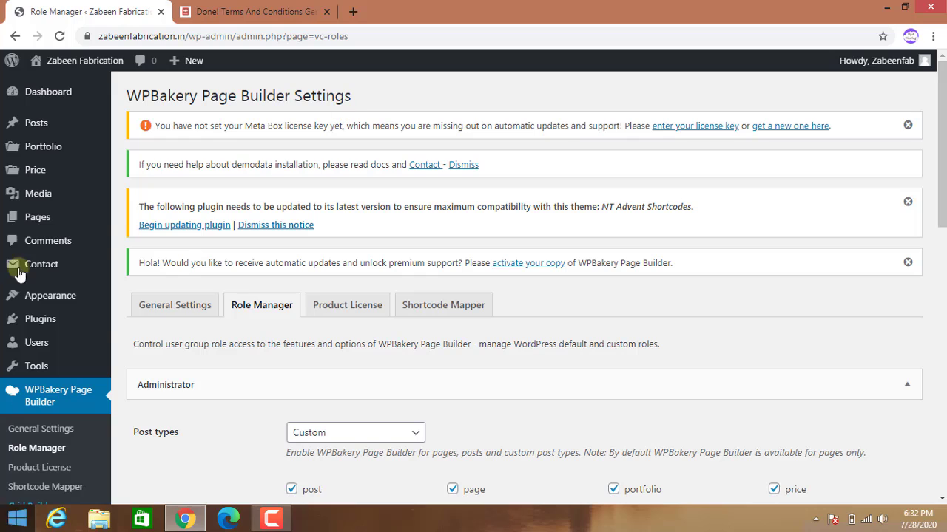
Go to All Posts and create a new blank post with Add New.
{"action": "mouse_move", "coordinate": [52, 122]}
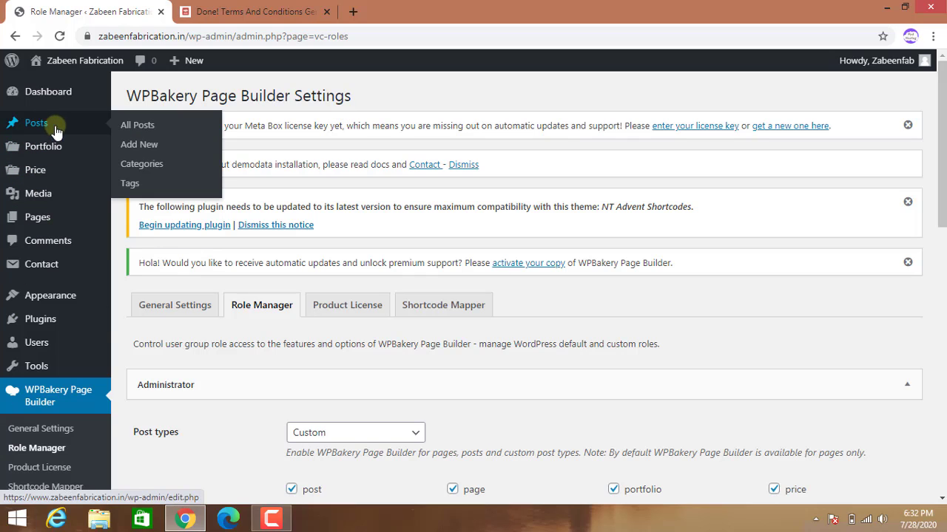
{"action": "left_click", "coordinate": [143, 128]}
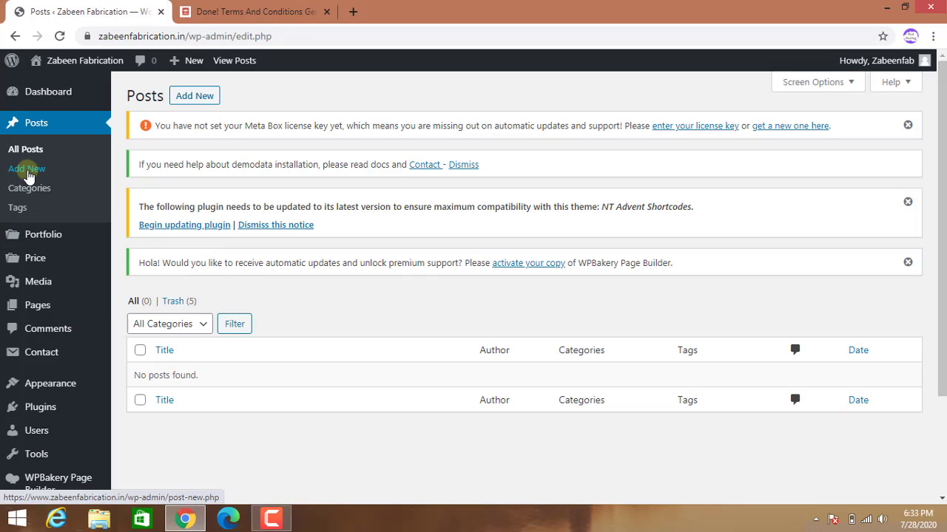
{"action": "left_click", "coordinate": [28, 175]}
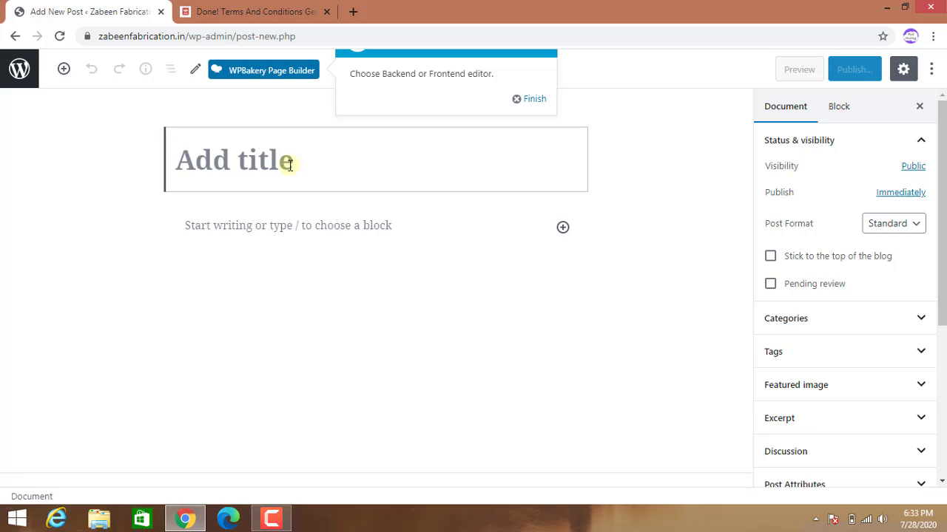
Title the new post 'Demo Post'.
{"action": "type", "text": "Do"}
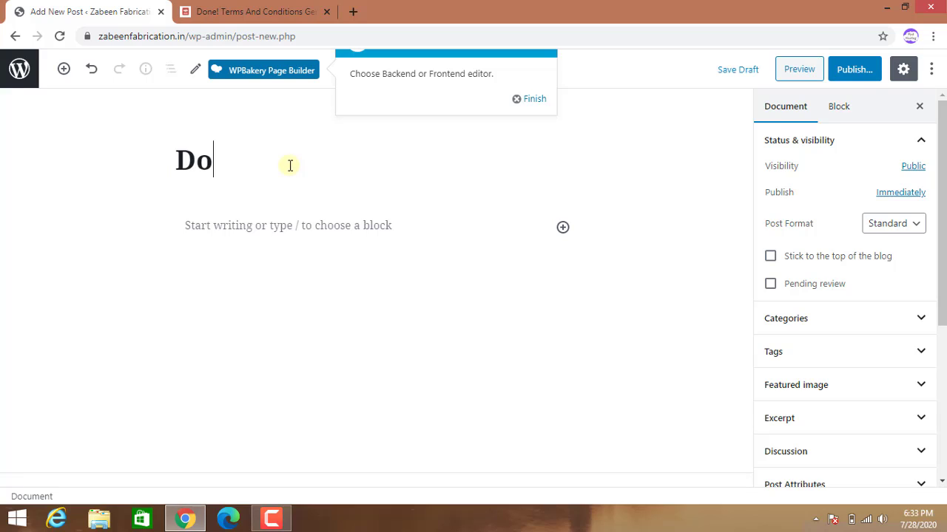
{"action": "key", "text": "BackSpace"}
{"action": "type", "text": "emo "}
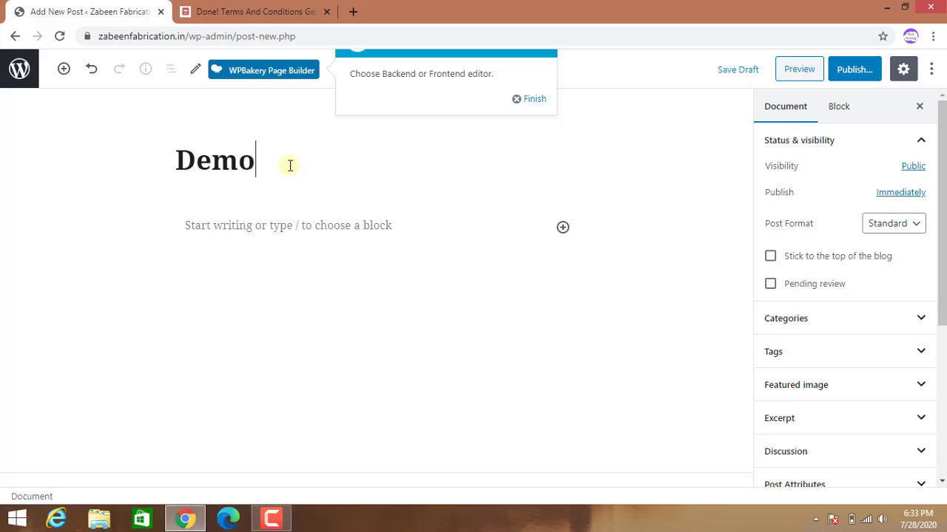
{"action": "type", "text": "Post"}
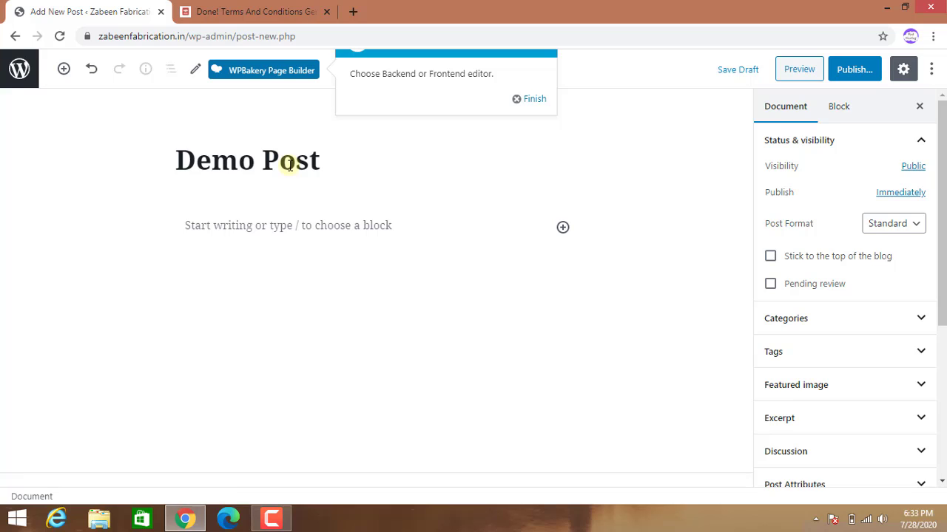
Replace the body with the full Terms and Conditions text copied from the generator page.
{"action": "left_click", "coordinate": [269, 227]}
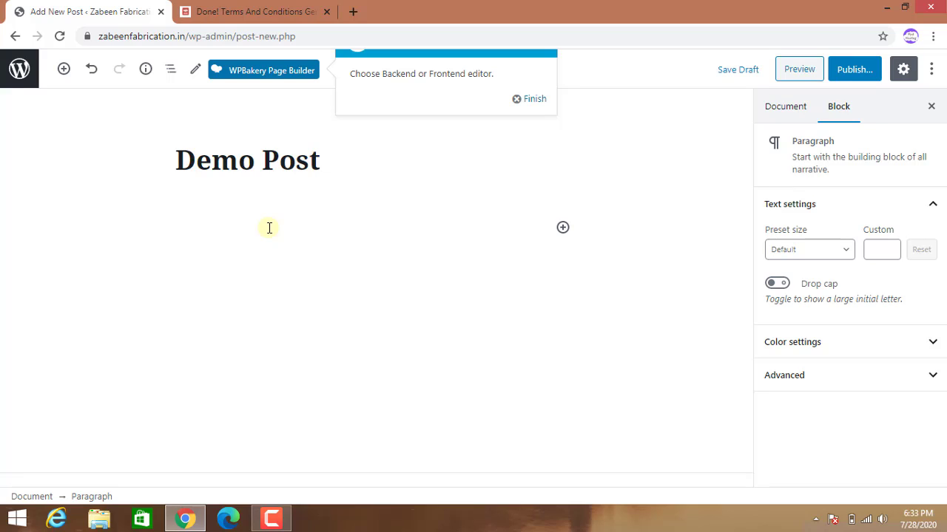
{"action": "type", "text": "Terms and Conditions"}
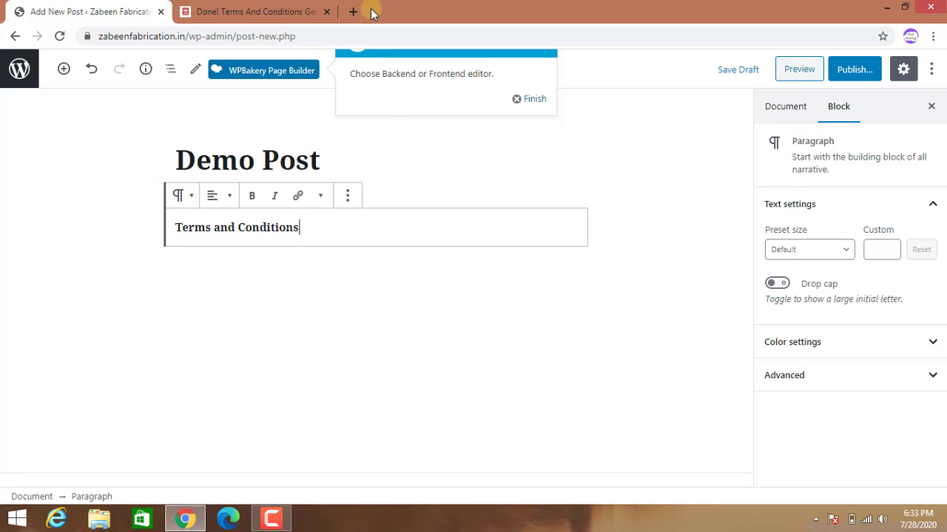
{"action": "left_click", "coordinate": [291, 12]}
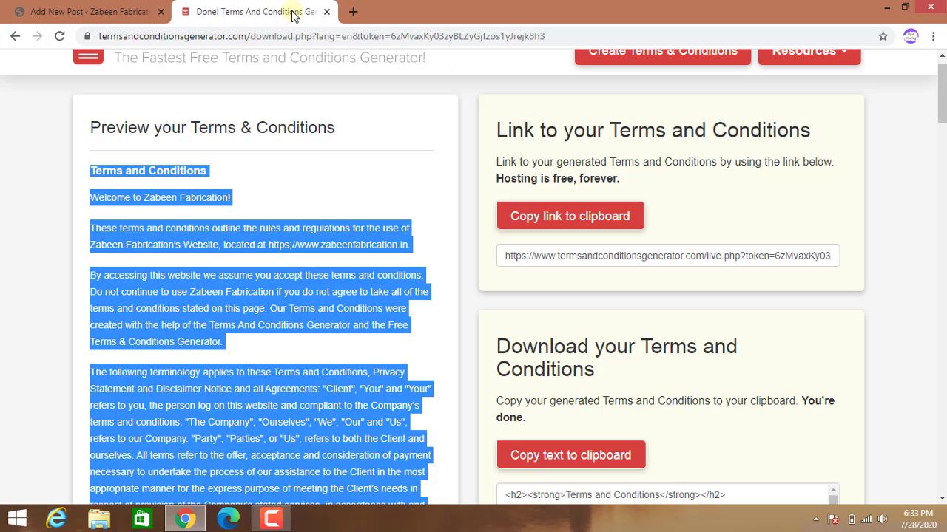
{"action": "right_click", "coordinate": [197, 244]}
{"action": "left_click", "coordinate": [215, 252]}
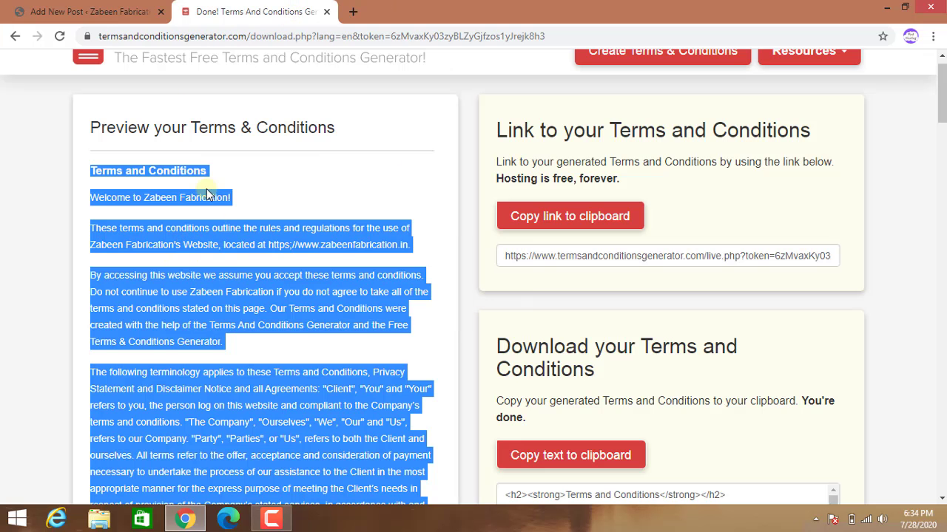
{"action": "left_click", "coordinate": [122, 12]}
{"action": "left_click_drag", "start_coordinate": [316, 231], "coordinate": [165, 226]}
{"action": "key", "text": "BackSpace"}
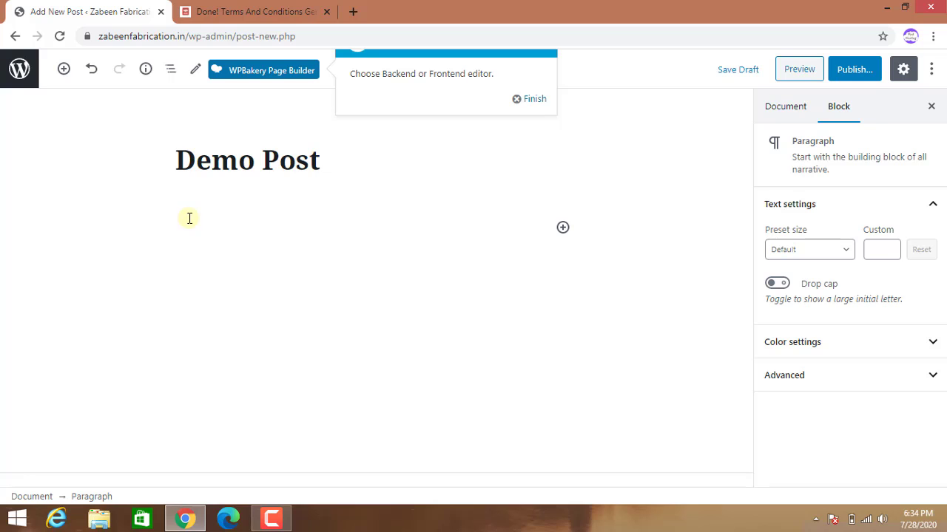
{"action": "key", "text": "ctrl+v"}
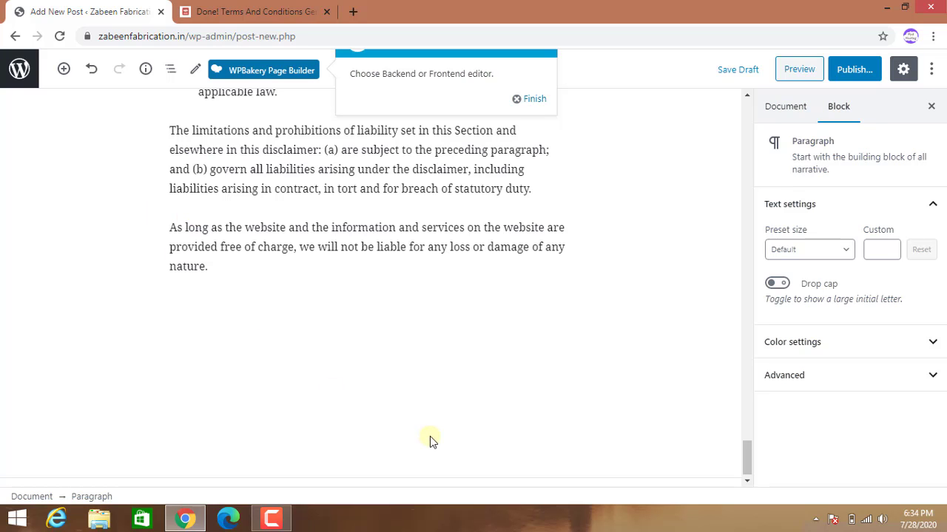
Expand the block's Advanced and Color settings and review Demo Post back to the top.
{"action": "scroll", "coordinate": [477, 441], "scroll_direction": "up", "scroll_amount": 1}
{"action": "scroll", "coordinate": [662, 464], "scroll_direction": "up", "scroll_amount": 5}
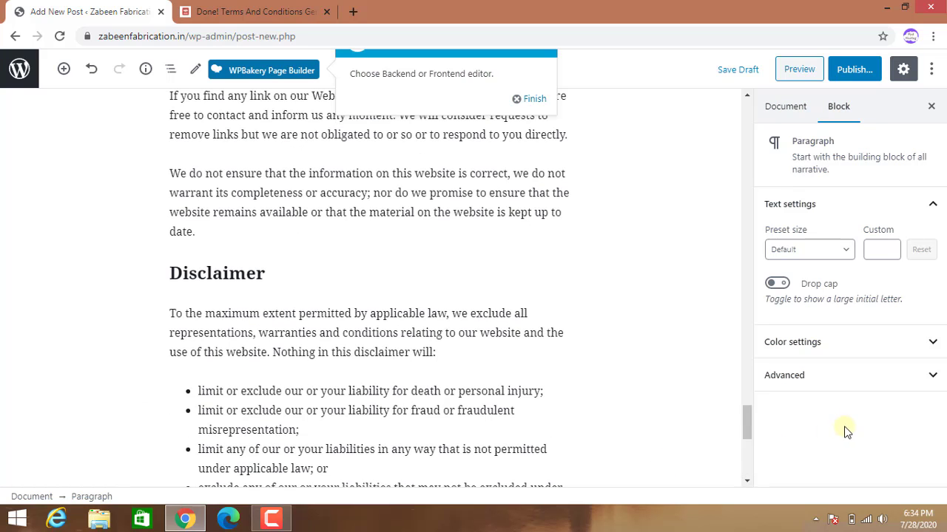
{"action": "left_click", "coordinate": [928, 380]}
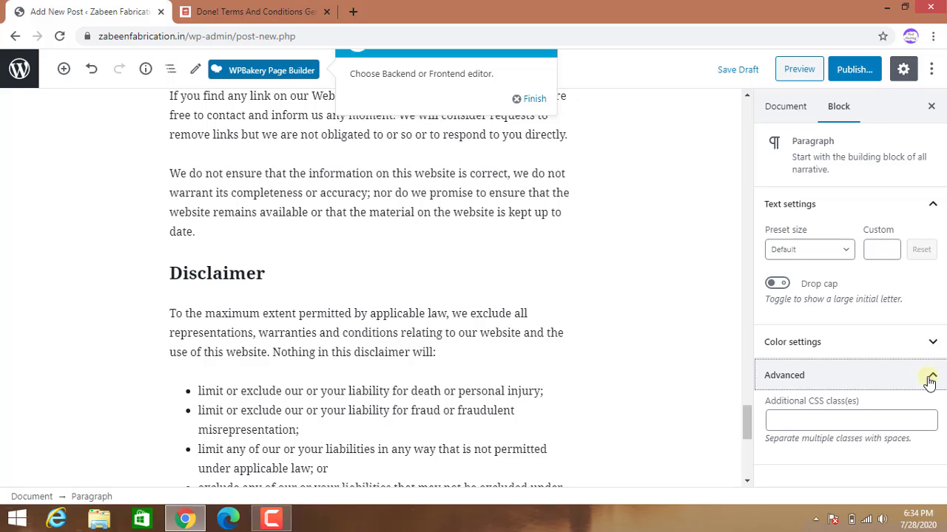
{"action": "left_click", "coordinate": [932, 346]}
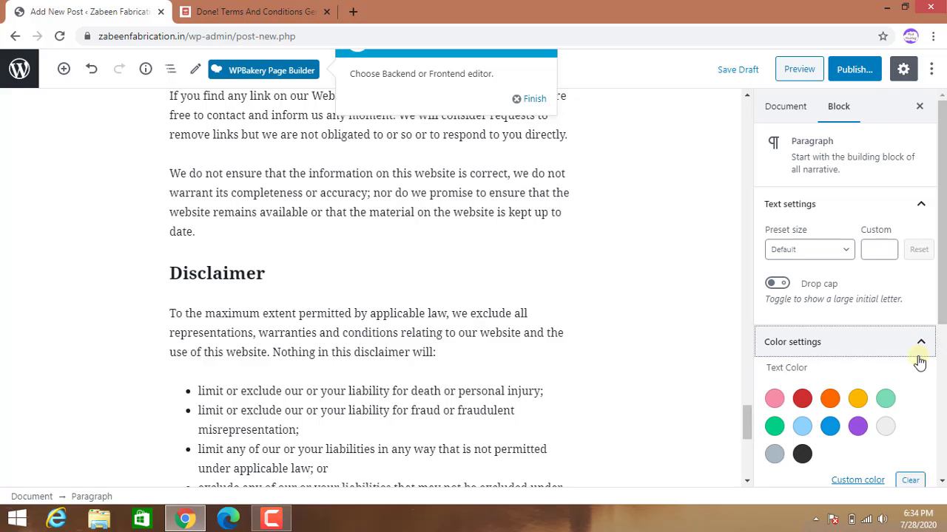
{"action": "scroll", "coordinate": [919, 361], "scroll_direction": "down", "scroll_amount": 4}
{"action": "scroll", "coordinate": [889, 429], "scroll_direction": "up", "scroll_amount": 4}
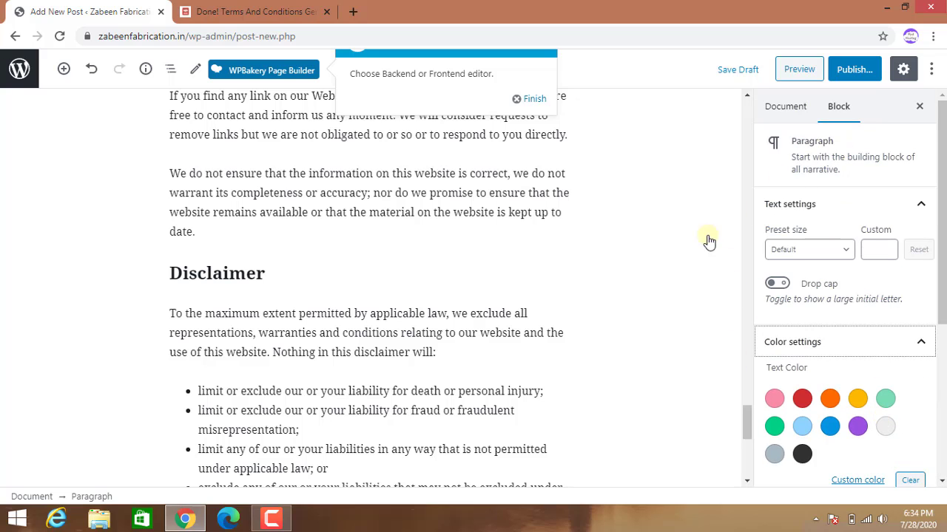
{"action": "scroll", "coordinate": [426, 376], "scroll_direction": "up", "scroll_amount": 8}
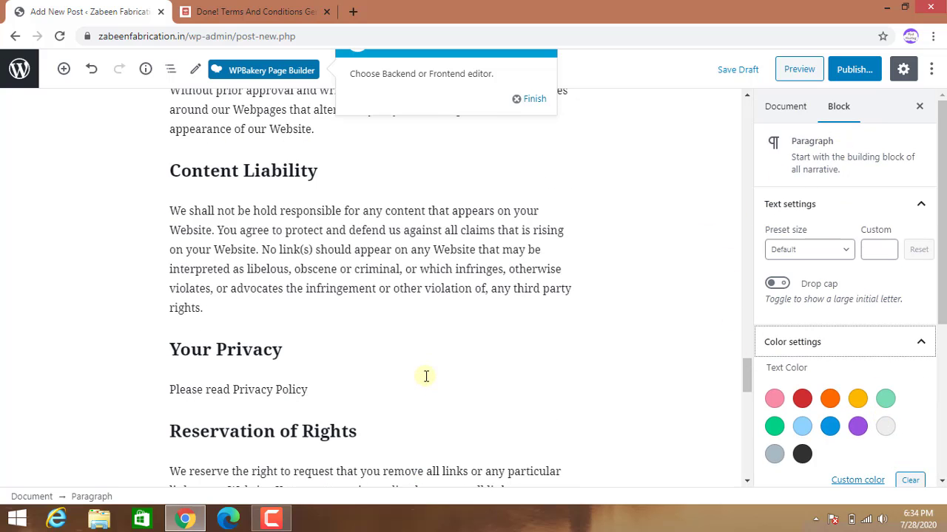
{"action": "scroll", "coordinate": [359, 337], "scroll_direction": "up", "scroll_amount": 5}
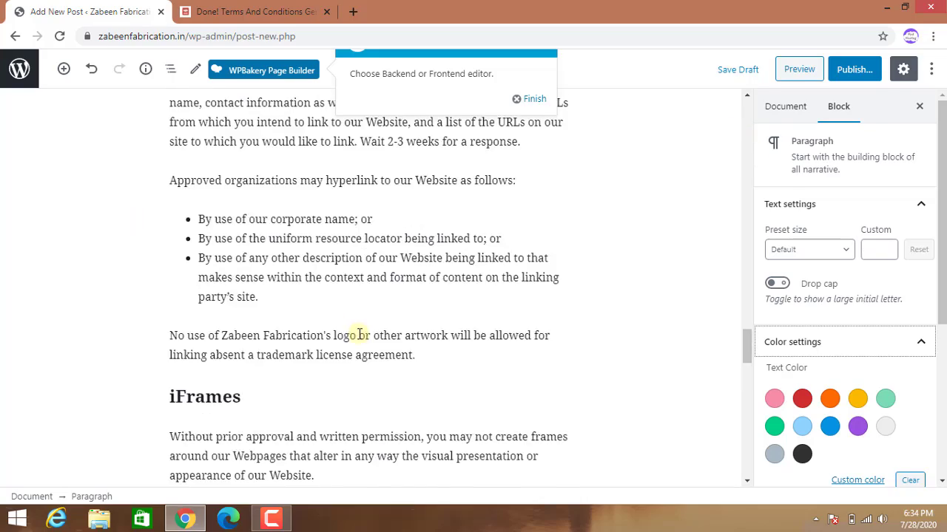
{"action": "scroll", "coordinate": [359, 335], "scroll_direction": "up", "scroll_amount": 15}
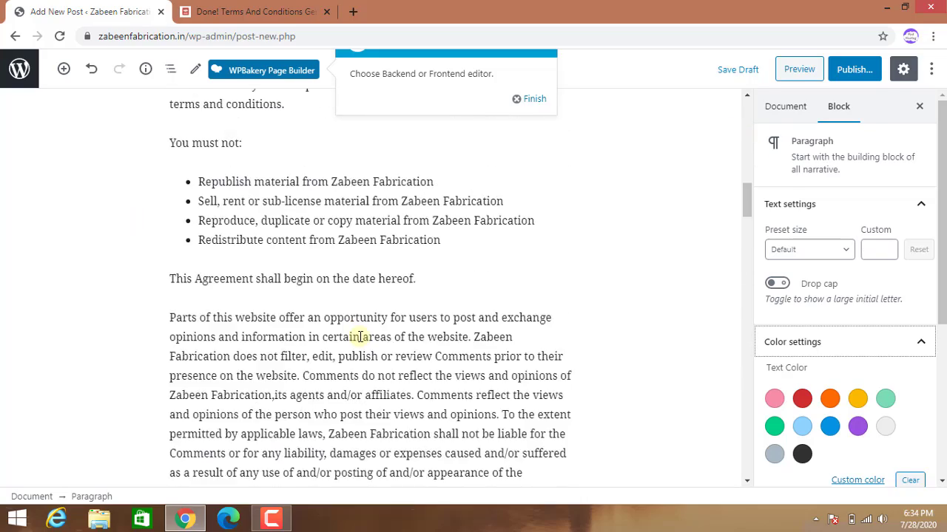
{"action": "scroll", "coordinate": [358, 337], "scroll_direction": "up", "scroll_amount": 15}
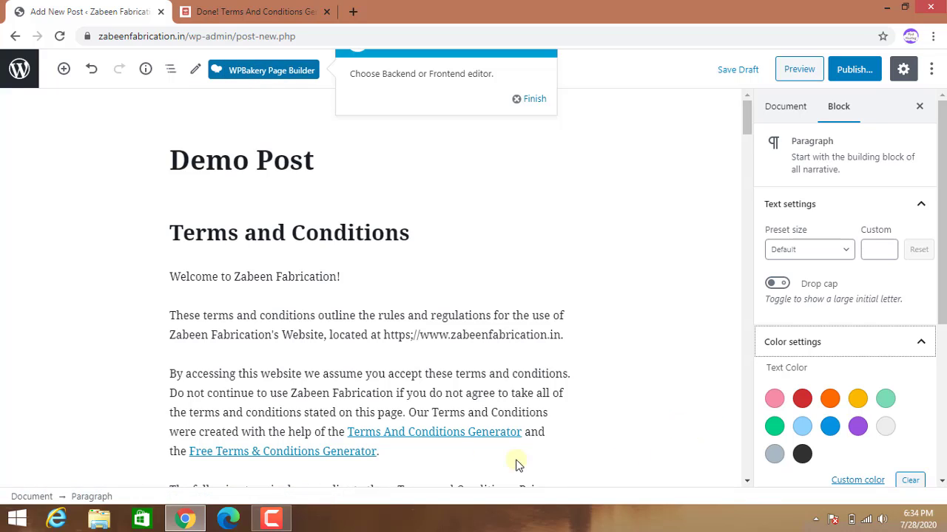
Publish Demo Post and switch it to the WPBakery Page Builder classic editor.
{"action": "left_click", "coordinate": [853, 71]}
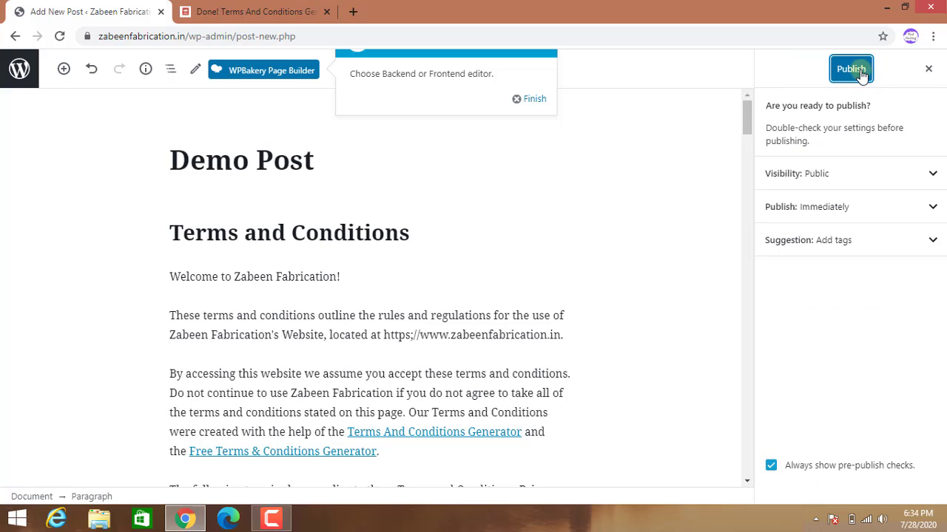
{"action": "left_click", "coordinate": [851, 71]}
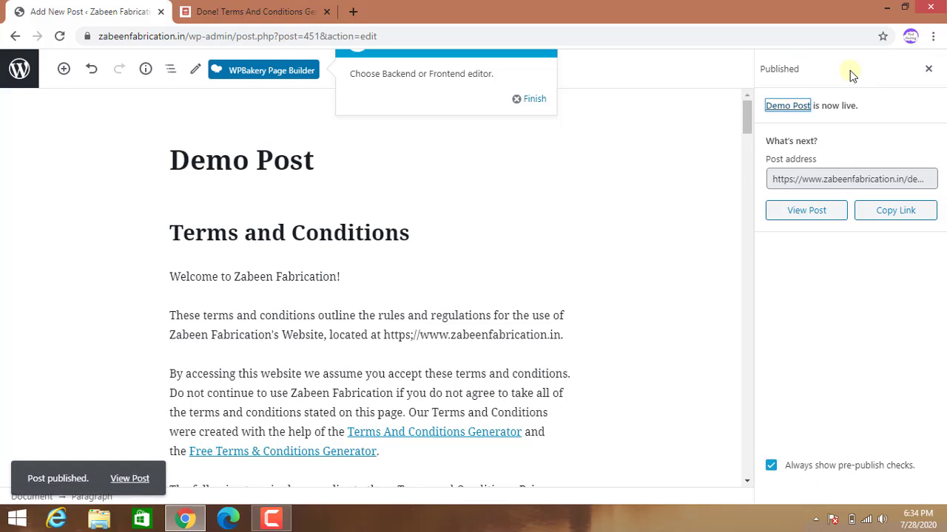
{"action": "left_click", "coordinate": [264, 74]}
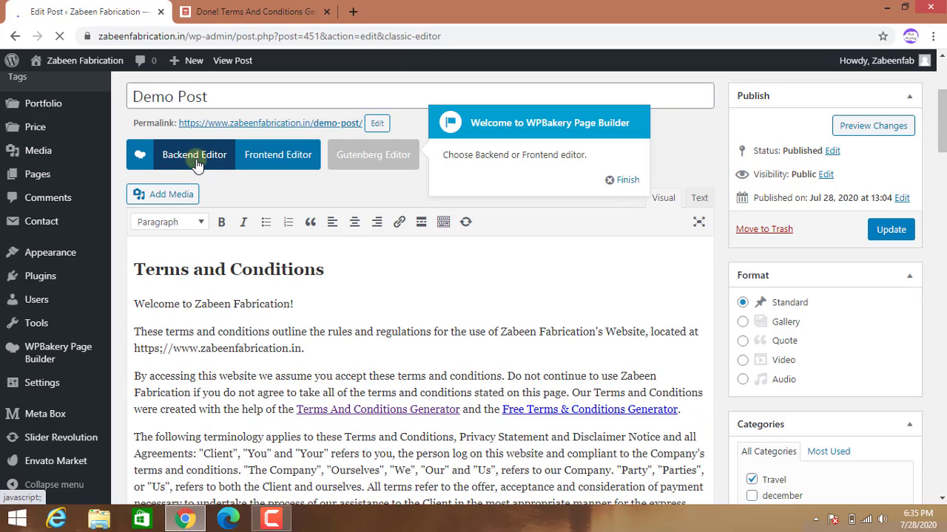
Switch Demo Post to the WPBakery Backend Editor and review its single Text Block.
{"action": "left_click", "coordinate": [193, 156]}
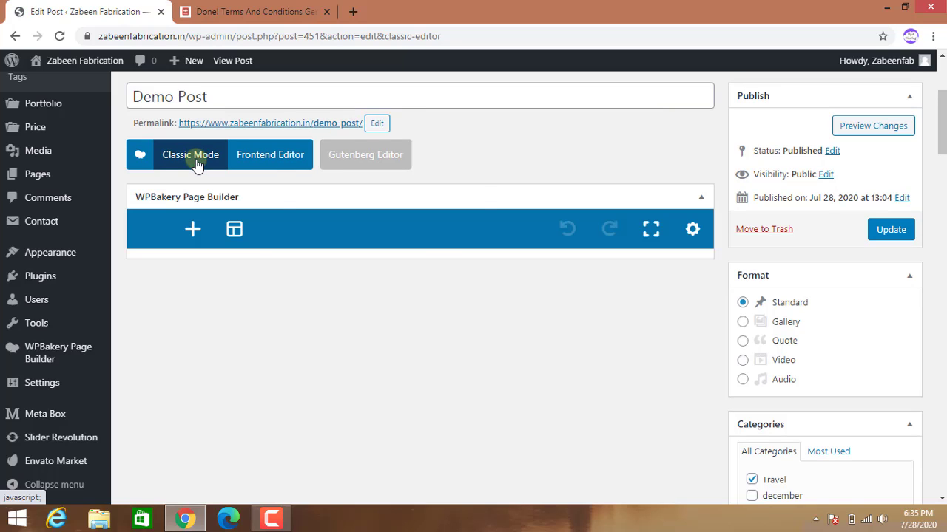
{"action": "scroll", "coordinate": [645, 413], "scroll_direction": "down", "scroll_amount": 2}
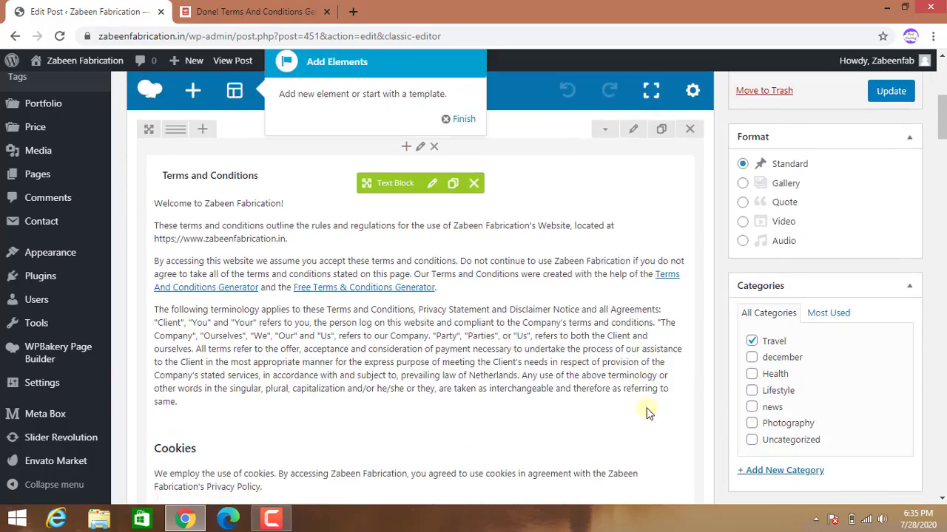
{"action": "scroll", "coordinate": [645, 413], "scroll_direction": "down", "scroll_amount": 15}
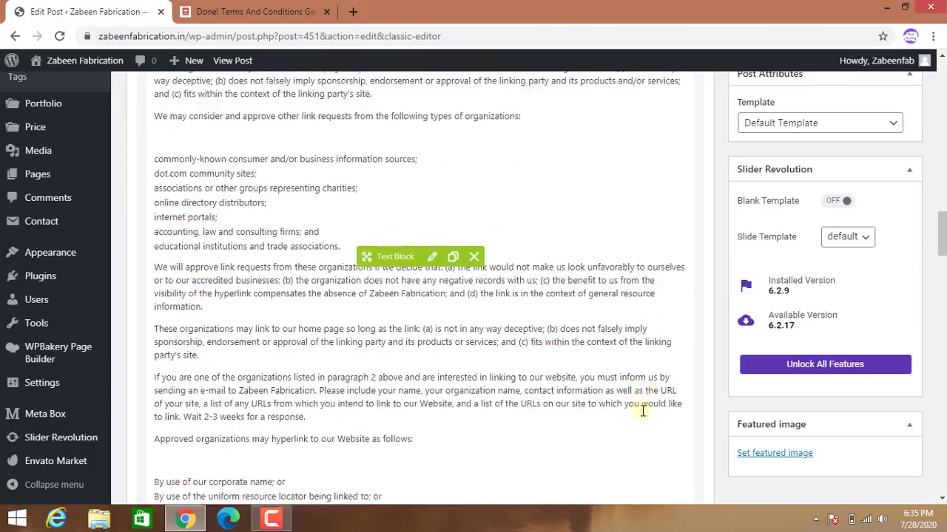
{"action": "scroll", "coordinate": [641, 411], "scroll_direction": "down", "scroll_amount": 4}
{"action": "scroll", "coordinate": [641, 410], "scroll_direction": "up", "scroll_amount": 3}
{"action": "scroll", "coordinate": [641, 410], "scroll_direction": "down", "scroll_amount": 3}
{"action": "scroll", "coordinate": [639, 437], "scroll_direction": "up", "scroll_amount": 7}
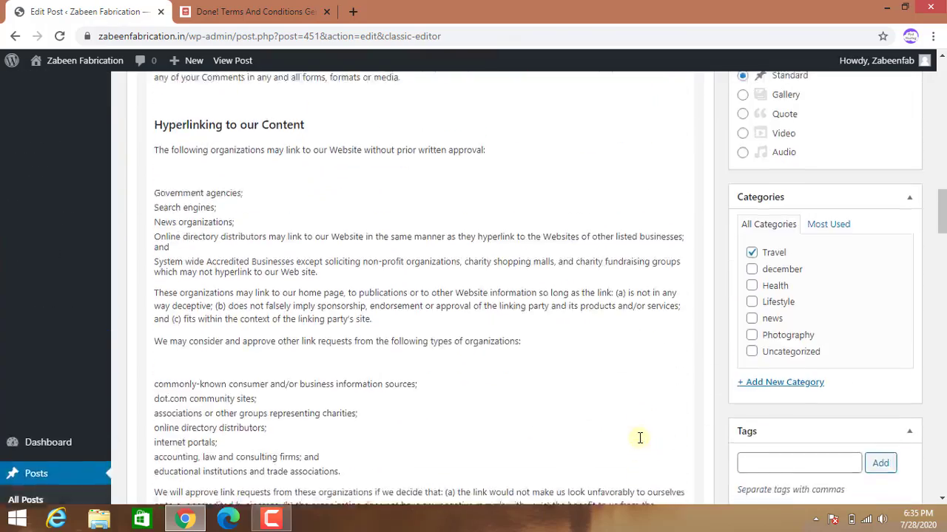
{"action": "scroll", "coordinate": [636, 437], "scroll_direction": "up", "scroll_amount": 6}
{"action": "scroll", "coordinate": [651, 443], "scroll_direction": "down", "scroll_amount": 10}
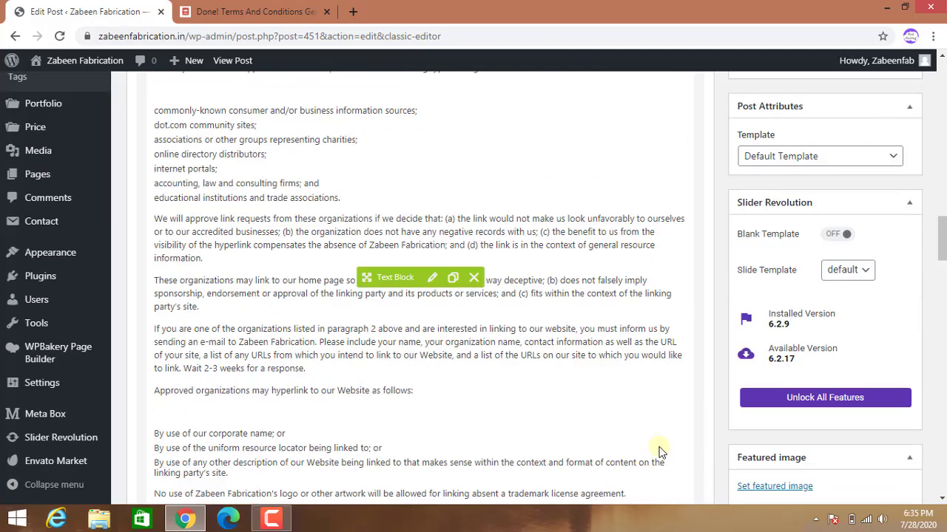
{"action": "scroll", "coordinate": [660, 453], "scroll_direction": "up", "scroll_amount": 10}
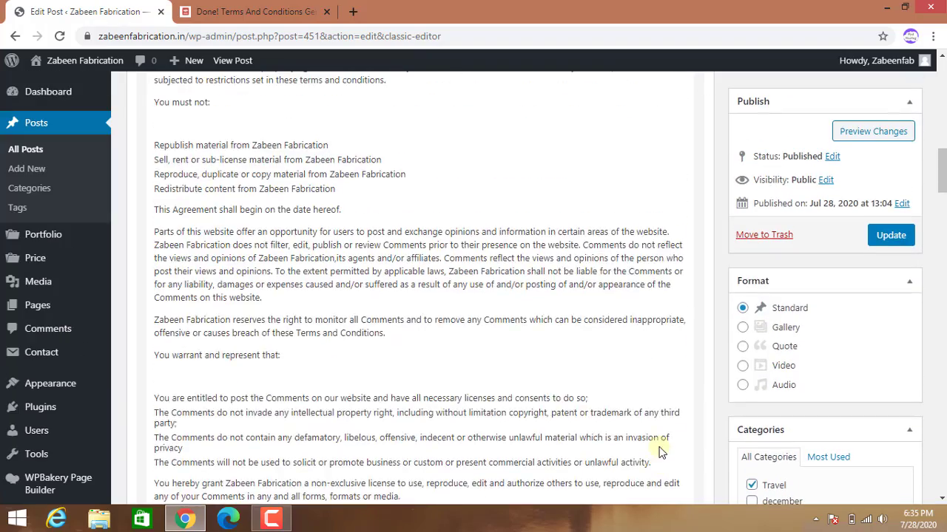
{"action": "scroll", "coordinate": [661, 452], "scroll_direction": "up", "scroll_amount": 10}
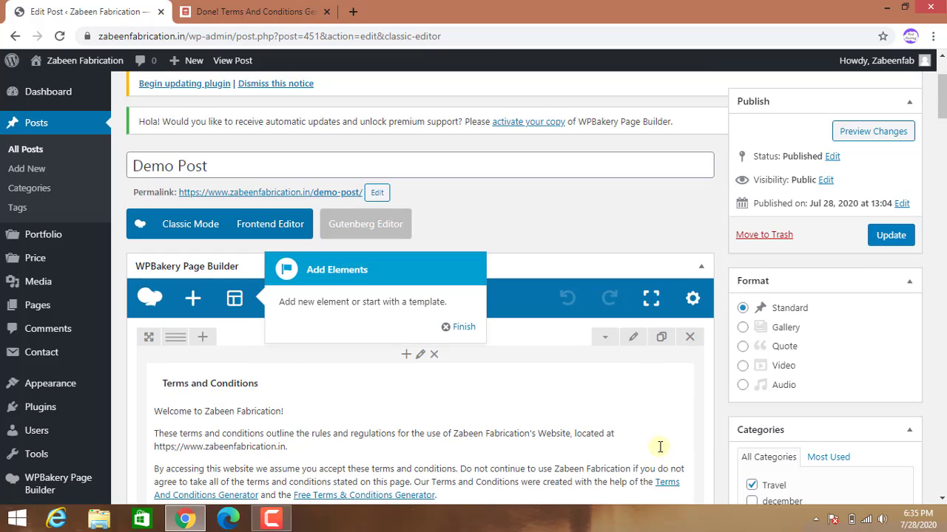
{"action": "scroll", "coordinate": [659, 446], "scroll_direction": "down", "scroll_amount": 3}
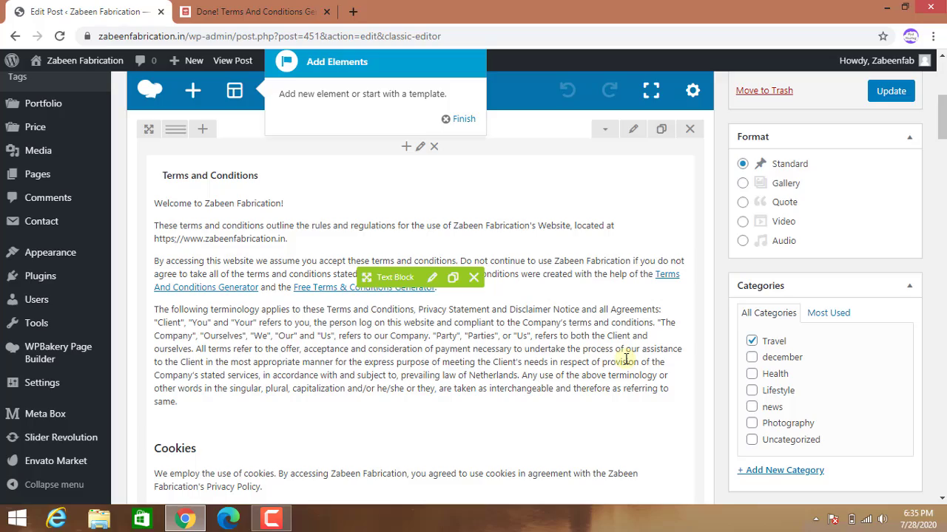
{"action": "scroll", "coordinate": [621, 366], "scroll_direction": "down", "scroll_amount": 15}
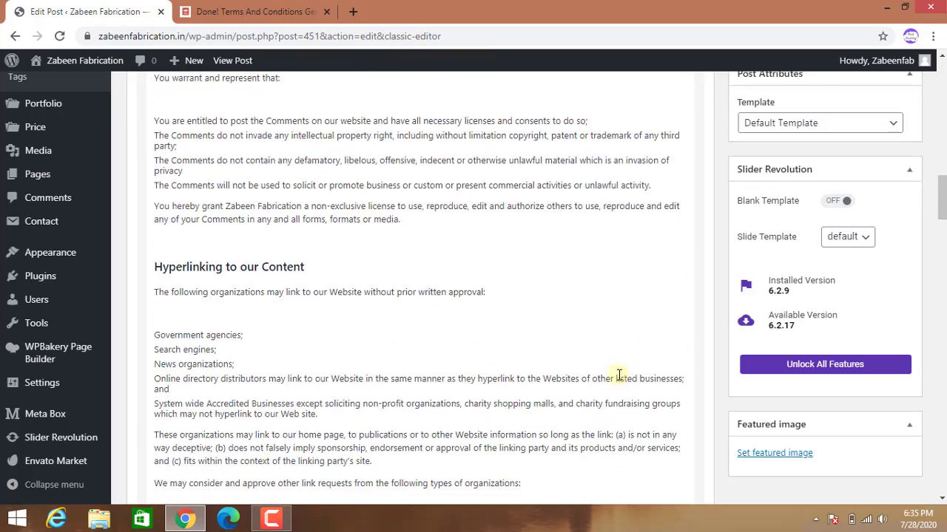
{"action": "scroll", "coordinate": [619, 375], "scroll_direction": "down", "scroll_amount": 20}
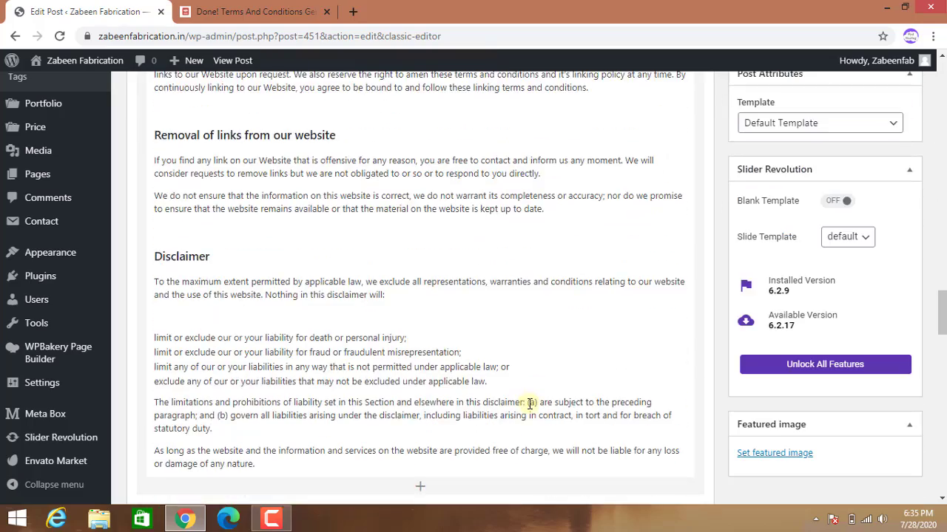
{"action": "scroll", "coordinate": [530, 403], "scroll_direction": "up", "scroll_amount": 5}
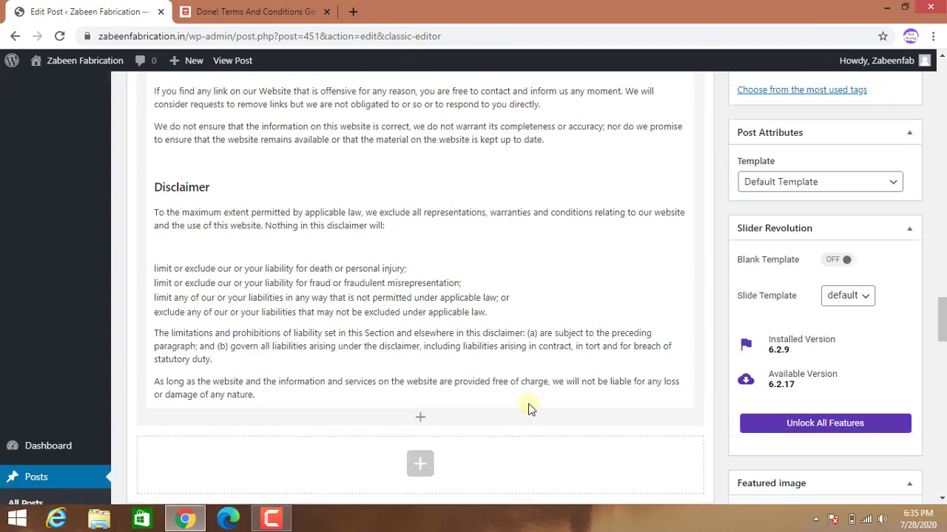
{"action": "scroll", "coordinate": [530, 403], "scroll_direction": "down", "scroll_amount": 4}
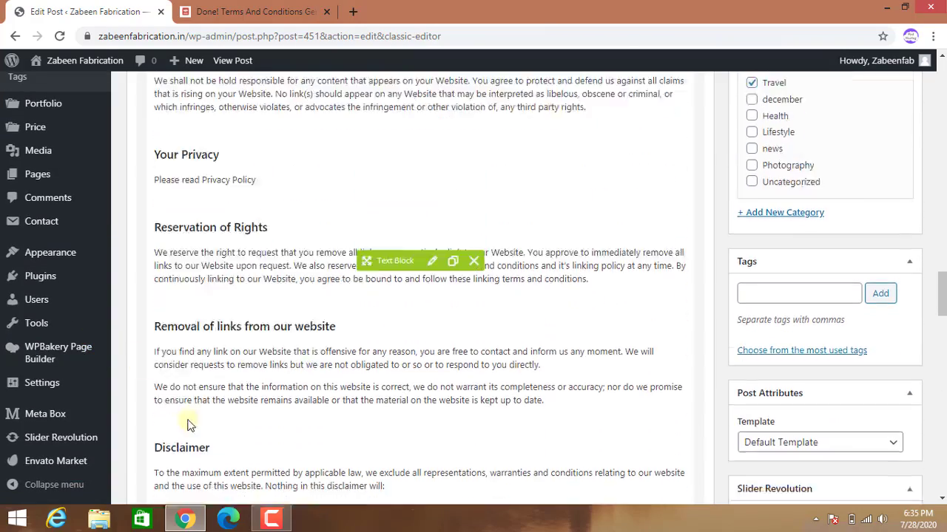
{"action": "scroll", "coordinate": [228, 423], "scroll_direction": "down", "scroll_amount": 2}
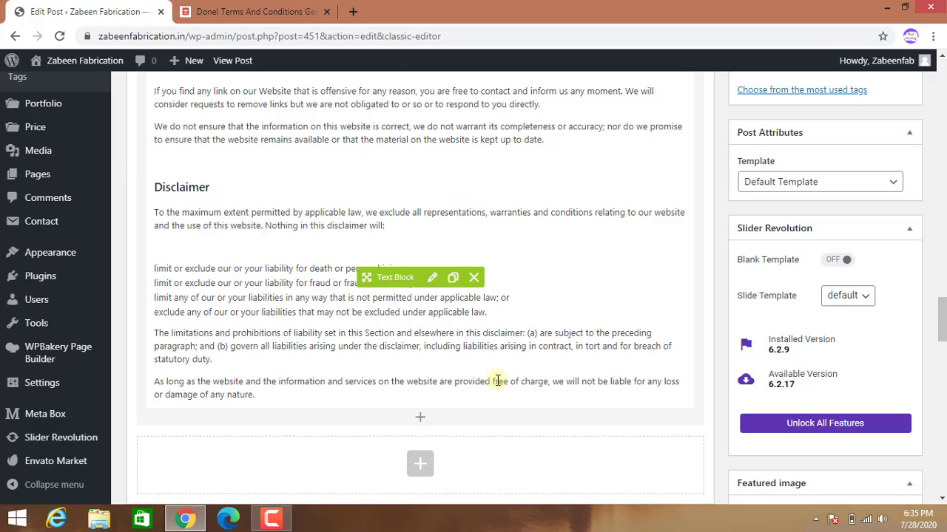
{"action": "scroll", "coordinate": [497, 381], "scroll_direction": "down", "scroll_amount": 5}
{"action": "scroll", "coordinate": [620, 396], "scroll_direction": "up", "scroll_amount": 2}
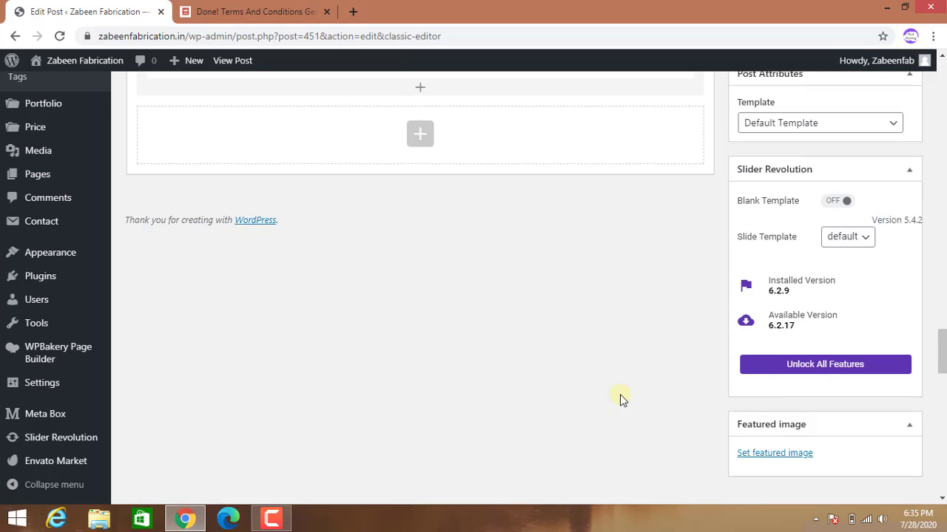
{"action": "scroll", "coordinate": [619, 397], "scroll_direction": "up", "scroll_amount": 4}
{"action": "scroll", "coordinate": [619, 397], "scroll_direction": "down", "scroll_amount": 5}
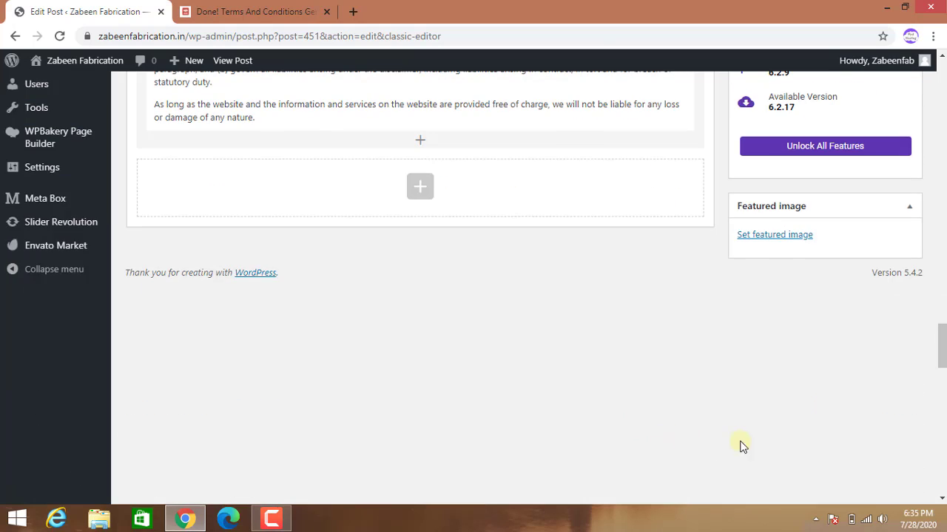
Upload wordpress_10.jpg, give it alt text 'demo post', and set it as featured image.
{"action": "left_click", "coordinate": [766, 457]}
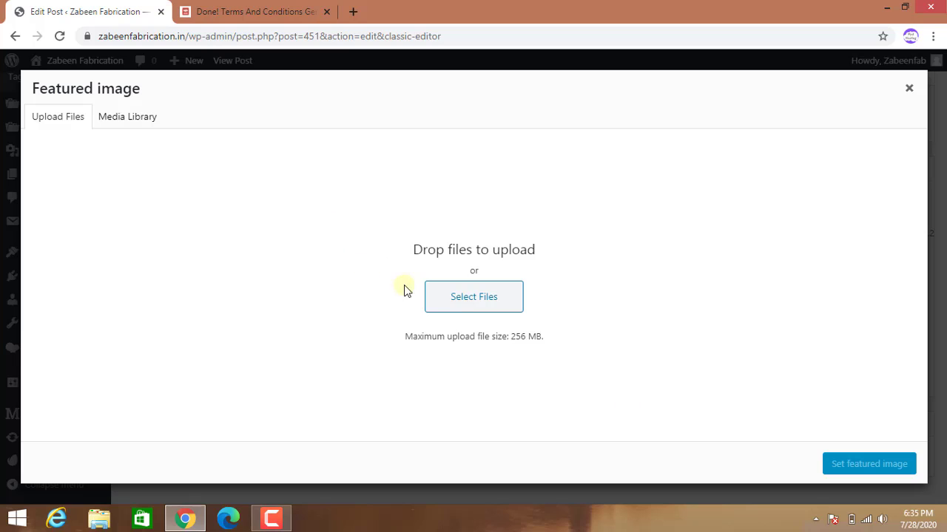
{"action": "left_click", "coordinate": [456, 303]}
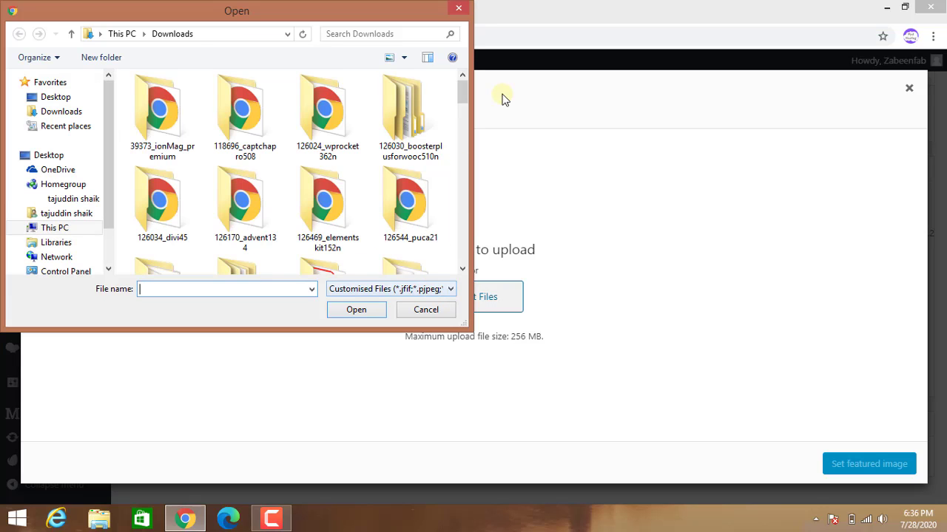
{"action": "left_click_drag", "start_coordinate": [463, 91], "coordinate": [464, 244]}
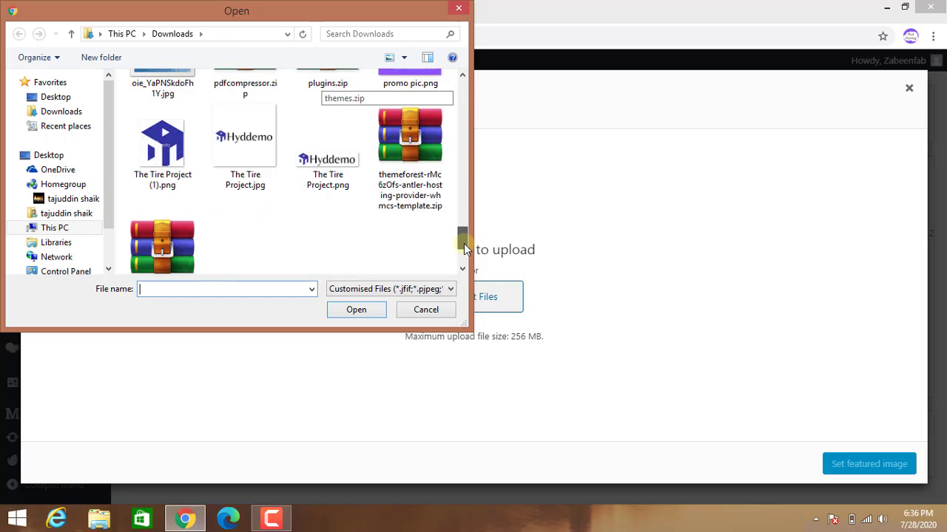
{"action": "scroll", "coordinate": [464, 249], "scroll_direction": "down", "scroll_amount": 3}
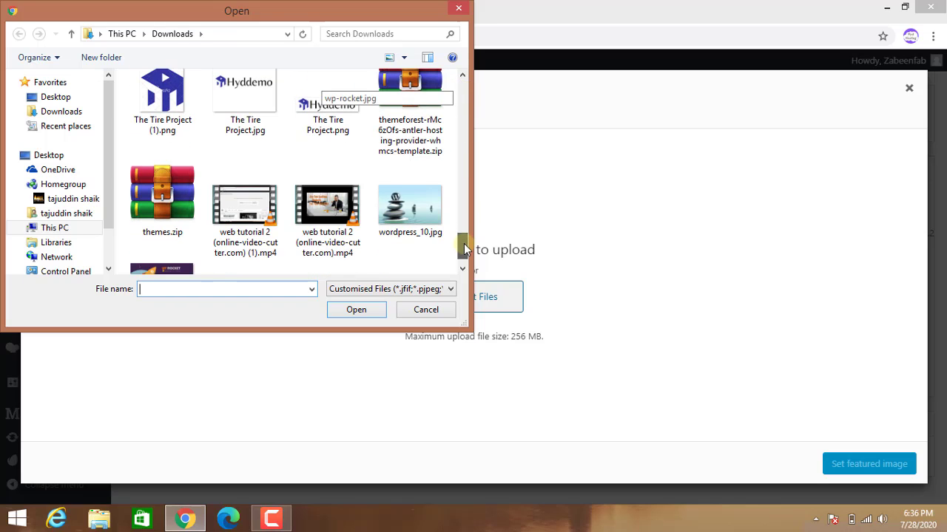
{"action": "left_click", "coordinate": [411, 176]}
{"action": "left_click", "coordinate": [347, 310]}
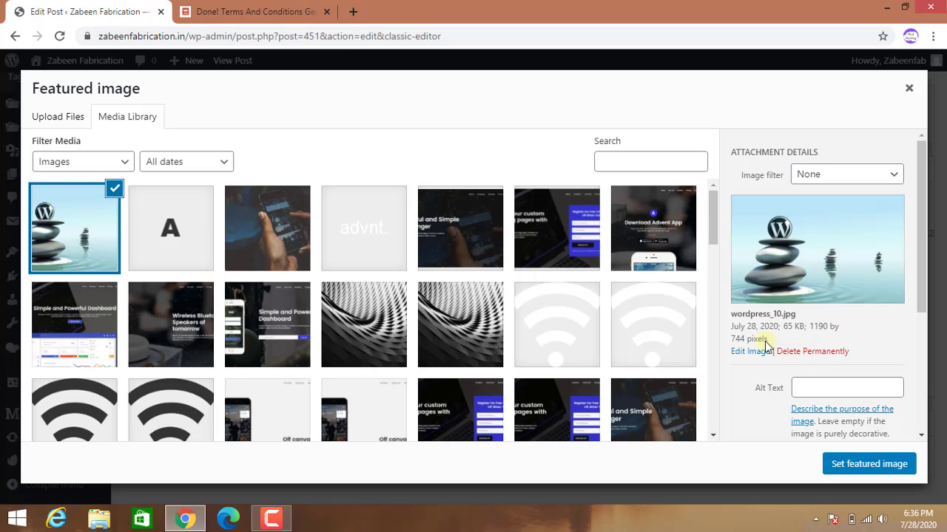
{"action": "left_click", "coordinate": [815, 387]}
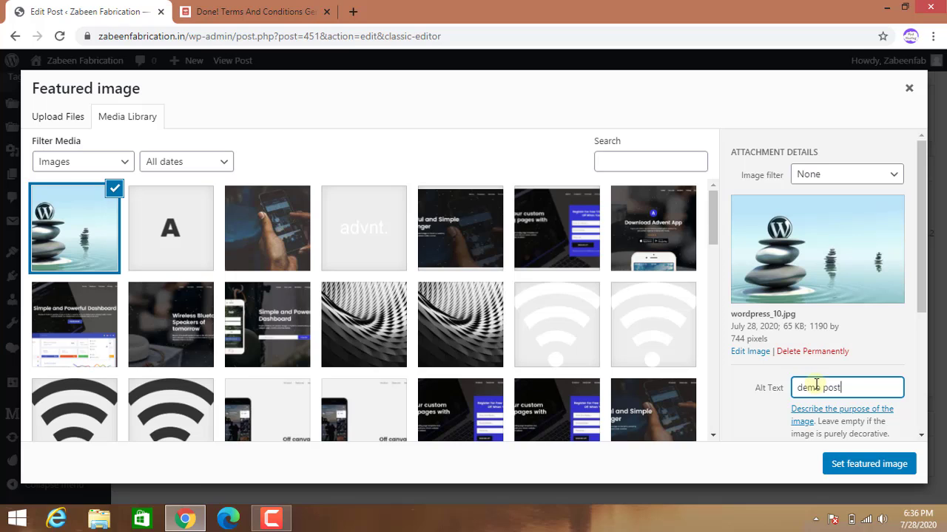
{"action": "left_click", "coordinate": [848, 466]}
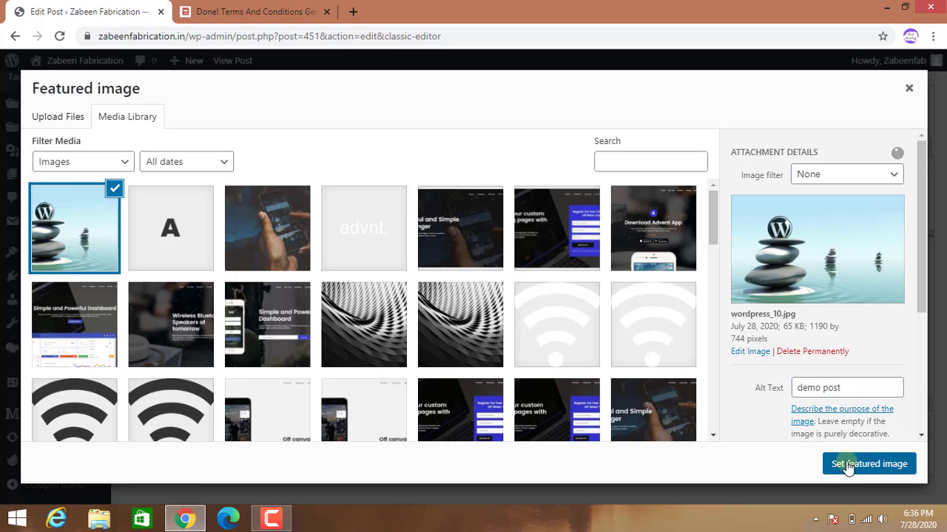
{"action": "scroll", "coordinate": [851, 281], "scroll_direction": "down", "scroll_amount": 1}
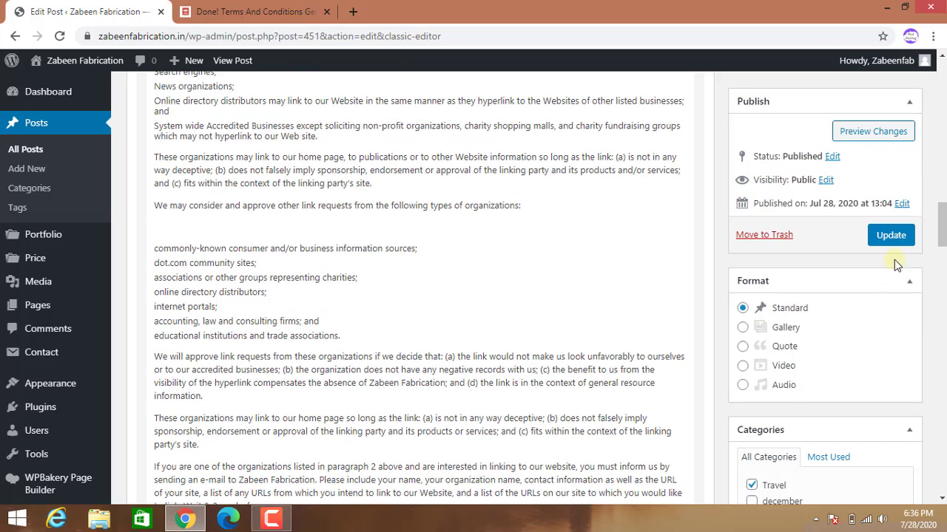
Update Demo Post and scroll the live post to check the featured image and terms.
{"action": "left_click", "coordinate": [892, 237]}
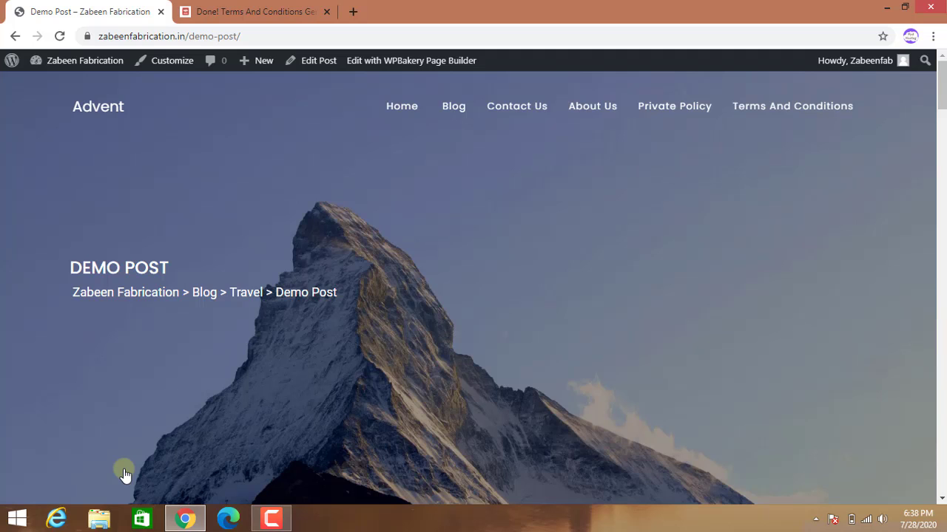
{"action": "scroll", "coordinate": [481, 437], "scroll_direction": "down", "scroll_amount": 1}
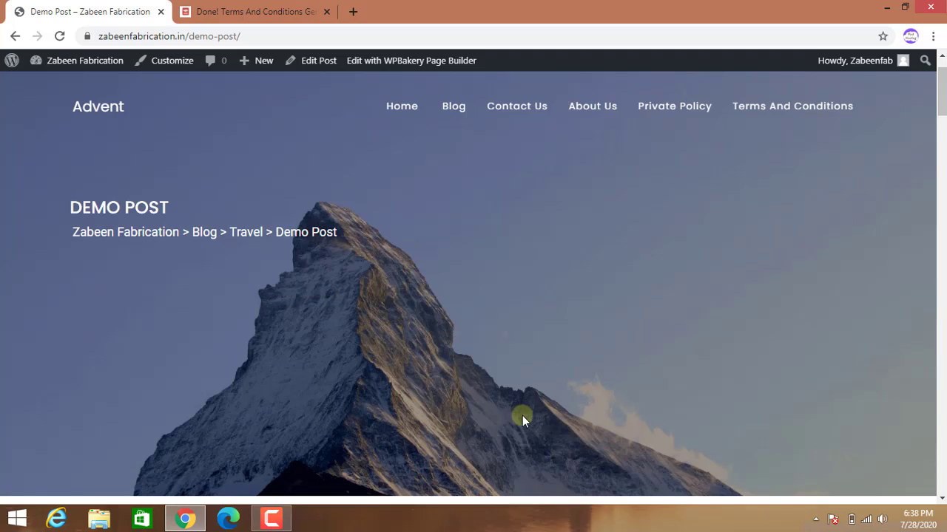
{"action": "scroll", "coordinate": [522, 416], "scroll_direction": "down", "scroll_amount": 5}
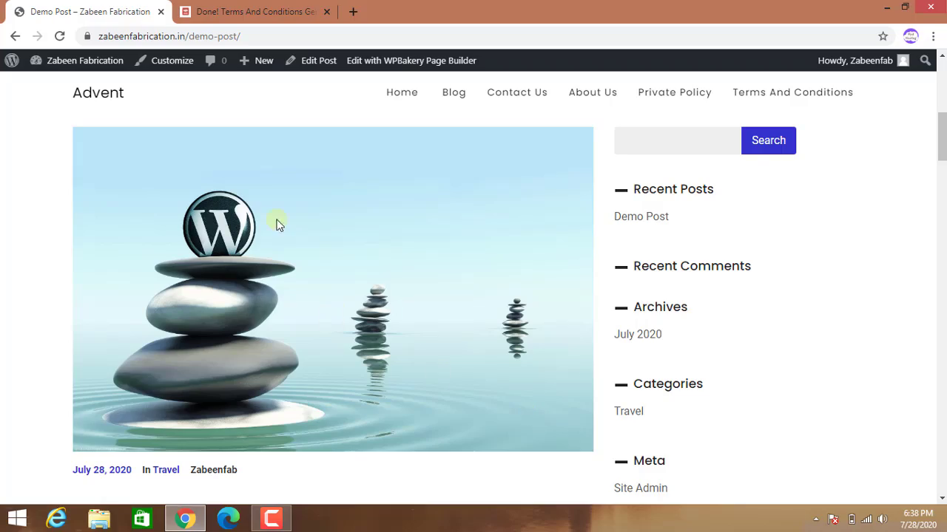
{"action": "scroll", "coordinate": [503, 372], "scroll_direction": "down", "scroll_amount": 4}
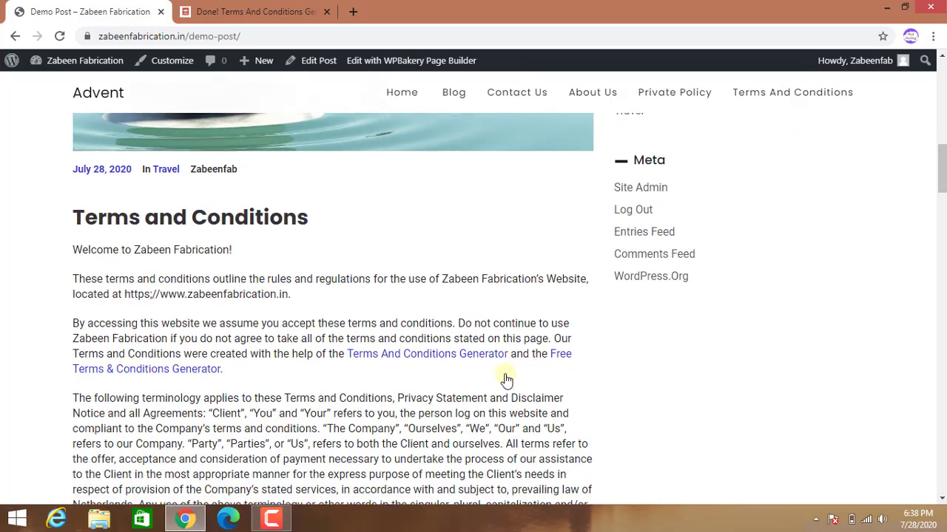
{"action": "scroll", "coordinate": [313, 332], "scroll_direction": "down", "scroll_amount": 10}
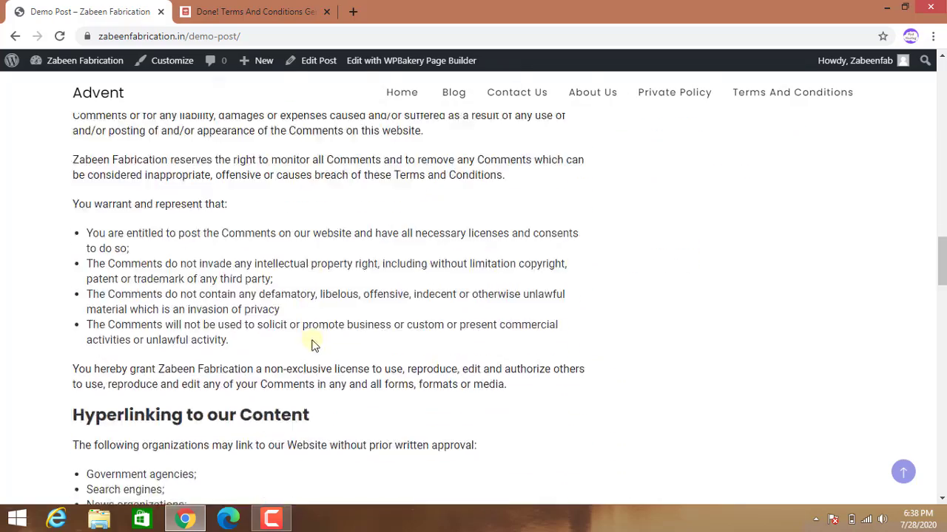
{"action": "scroll", "coordinate": [312, 346], "scroll_direction": "down", "scroll_amount": 15}
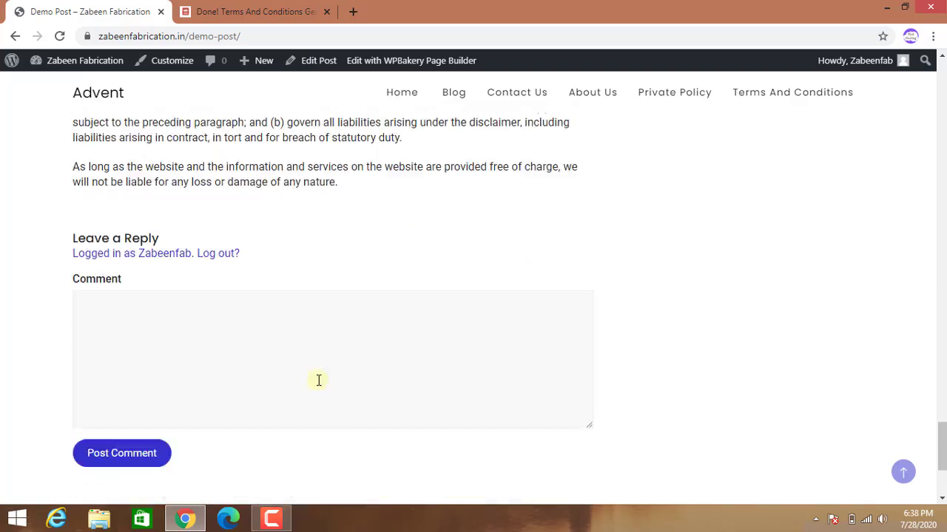
{"action": "scroll", "coordinate": [318, 380], "scroll_direction": "down", "scroll_amount": 3}
{"action": "scroll", "coordinate": [317, 380], "scroll_direction": "up", "scroll_amount": 2}
{"action": "scroll", "coordinate": [395, 406], "scroll_direction": "up", "scroll_amount": 2}
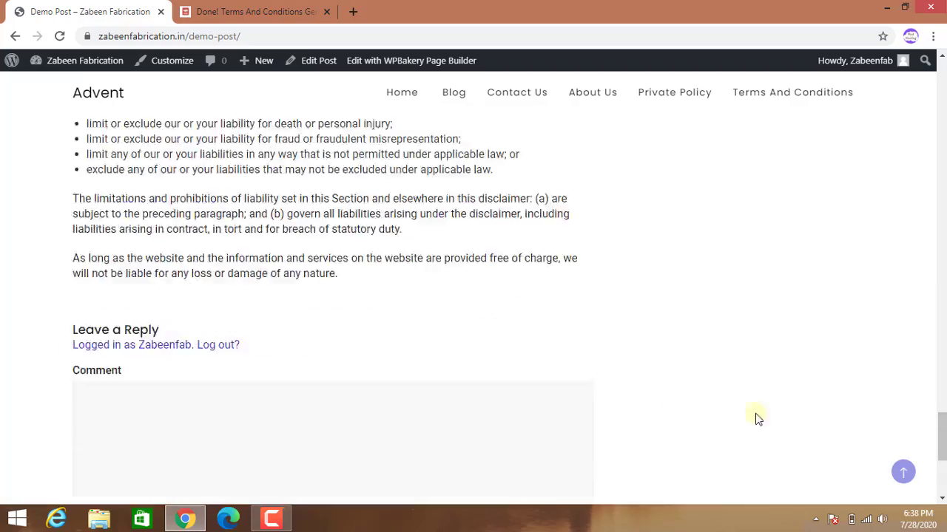
{"action": "scroll", "coordinate": [755, 418], "scroll_direction": "up", "scroll_amount": 12}
{"action": "scroll", "coordinate": [799, 416], "scroll_direction": "up", "scroll_amount": 20}
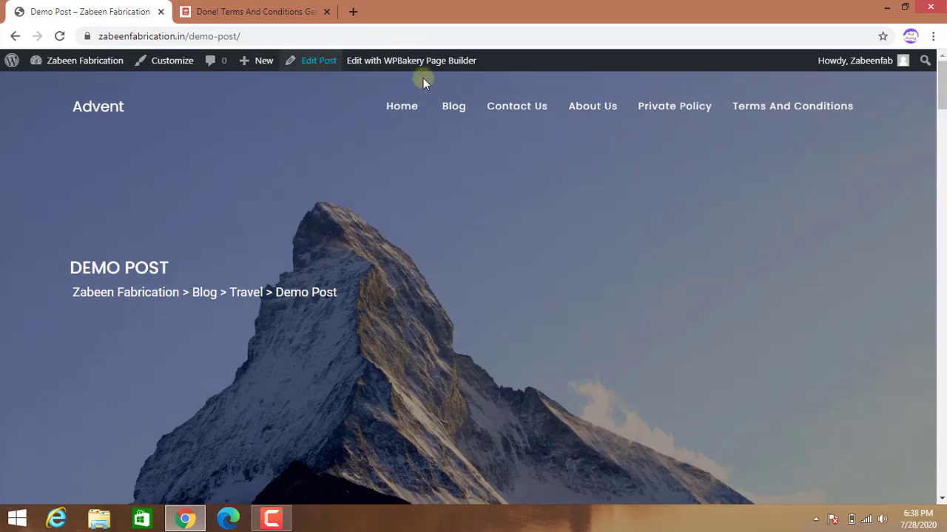
Open the site's Blog page and scroll the listing showing Demo Post with its image.
{"action": "left_click", "coordinate": [458, 106]}
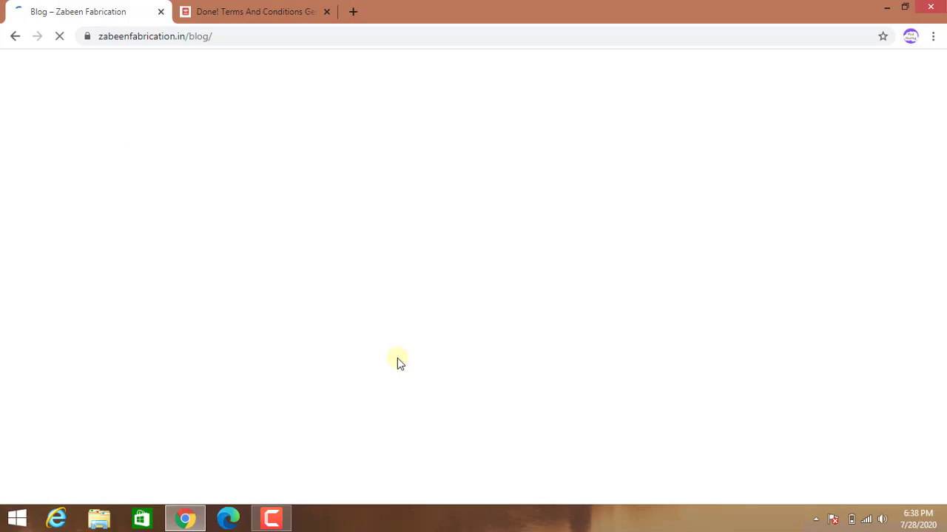
{"action": "scroll", "coordinate": [466, 371], "scroll_direction": "down", "scroll_amount": 10}
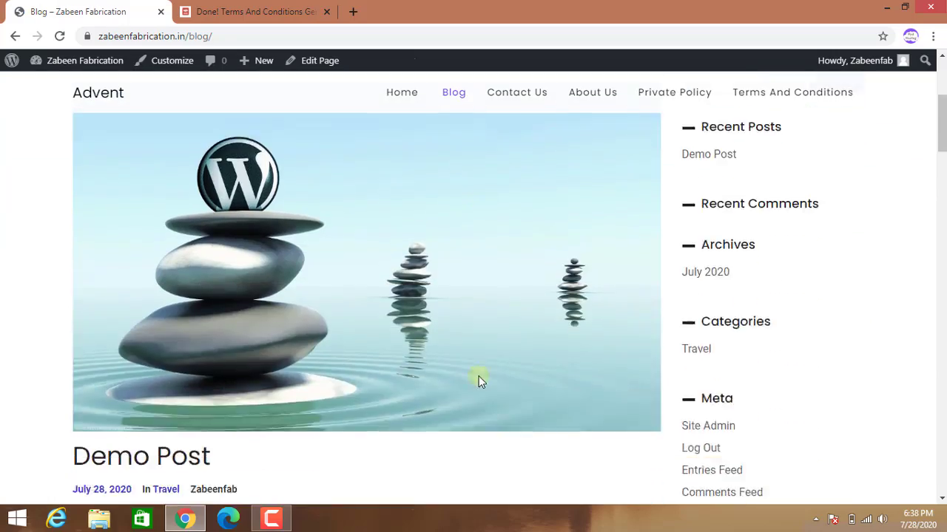
{"action": "scroll", "coordinate": [479, 377], "scroll_direction": "down", "scroll_amount": 20}
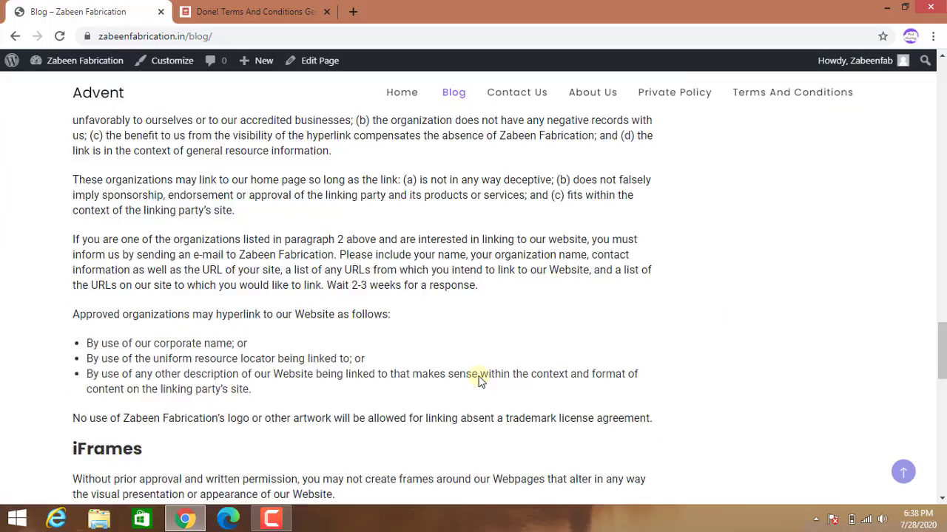
{"action": "scroll", "coordinate": [479, 377], "scroll_direction": "up", "scroll_amount": 20}
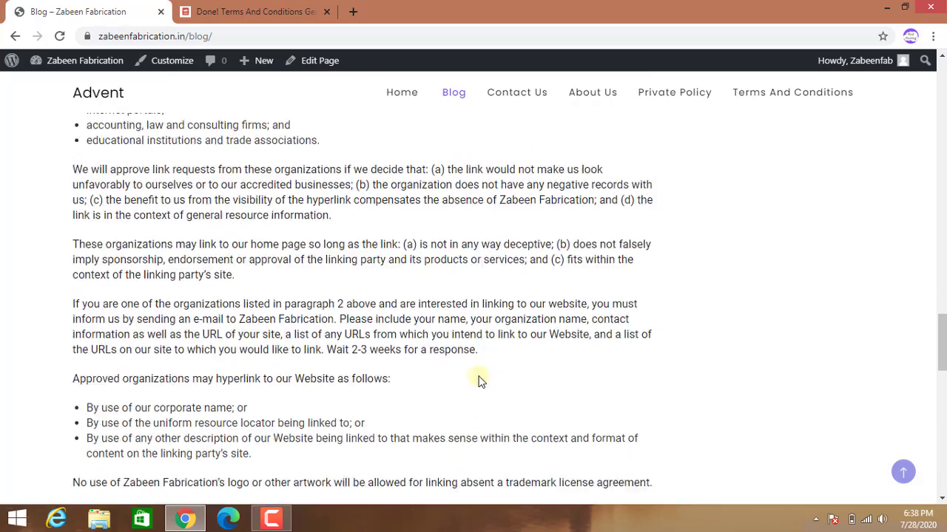
{"action": "scroll", "coordinate": [480, 377], "scroll_direction": "up", "scroll_amount": 20}
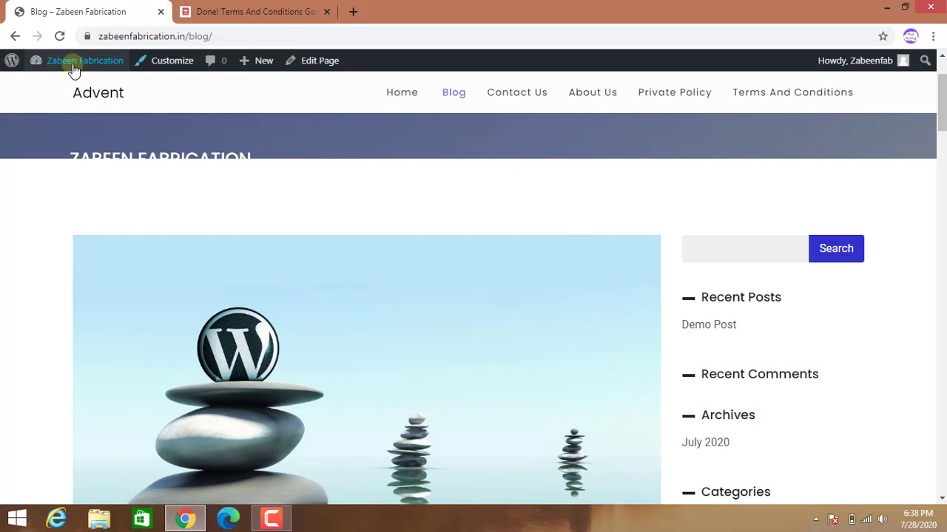
{"action": "mouse_move", "coordinate": [55, 65]}
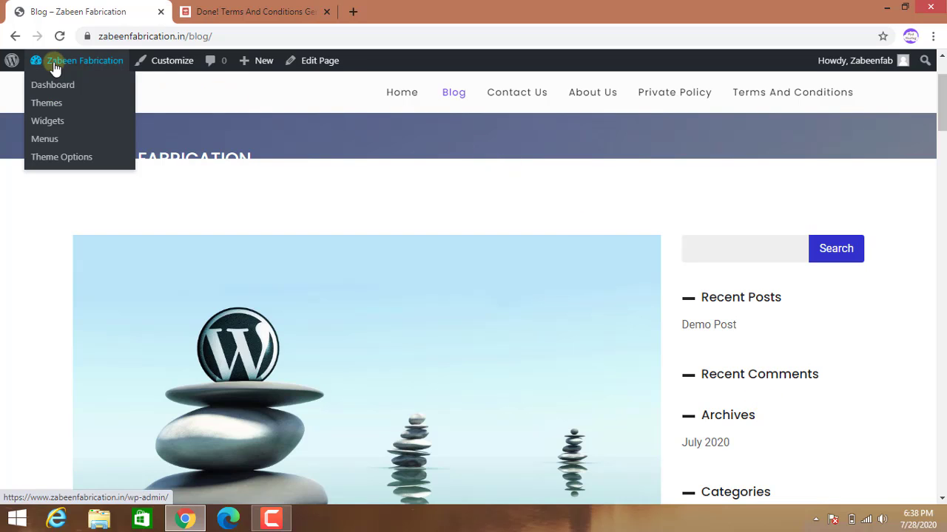
{"action": "left_click", "coordinate": [49, 122]}
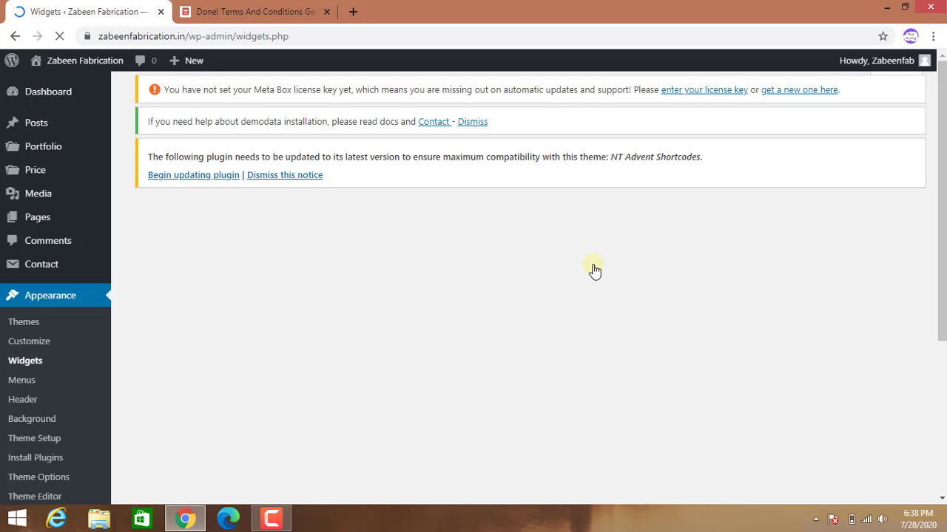
{"action": "scroll", "coordinate": [621, 303], "scroll_direction": "down", "scroll_amount": 4}
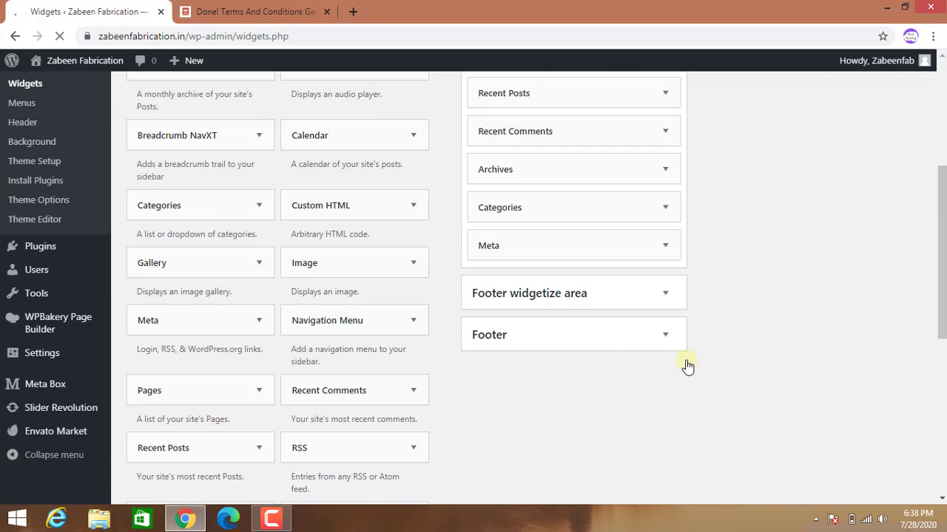
{"action": "scroll", "coordinate": [759, 359], "scroll_direction": "up", "scroll_amount": 3}
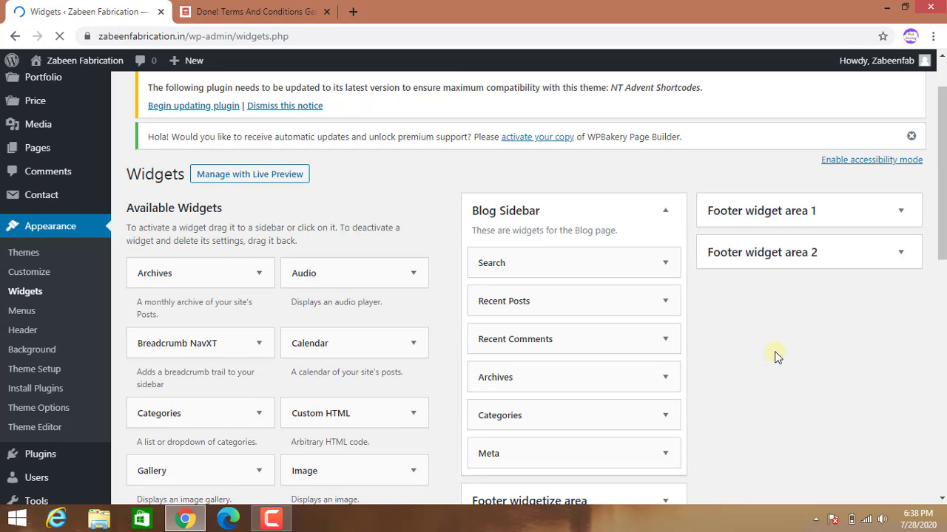
{"action": "scroll", "coordinate": [753, 366], "scroll_direction": "down", "scroll_amount": 3}
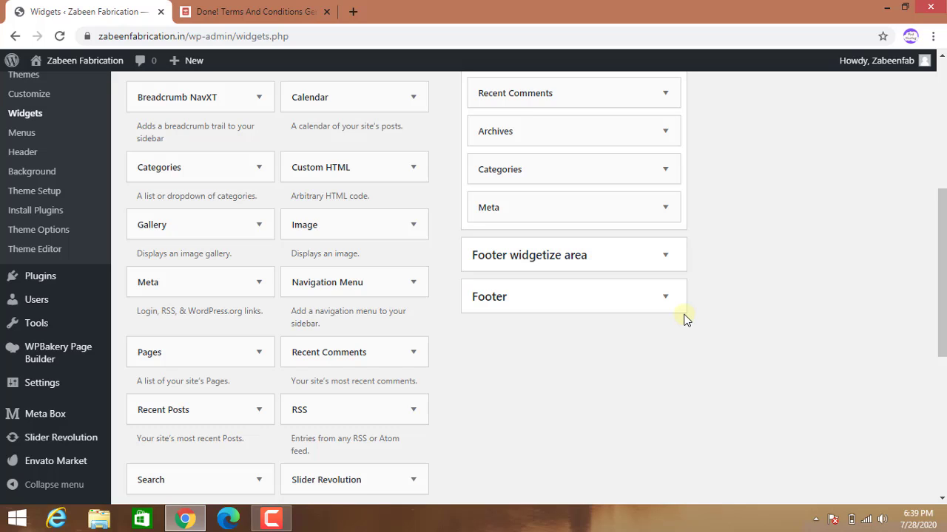
{"action": "scroll", "coordinate": [686, 320], "scroll_direction": "down", "scroll_amount": 4}
{"action": "scroll", "coordinate": [655, 344], "scroll_direction": "up", "scroll_amount": 4}
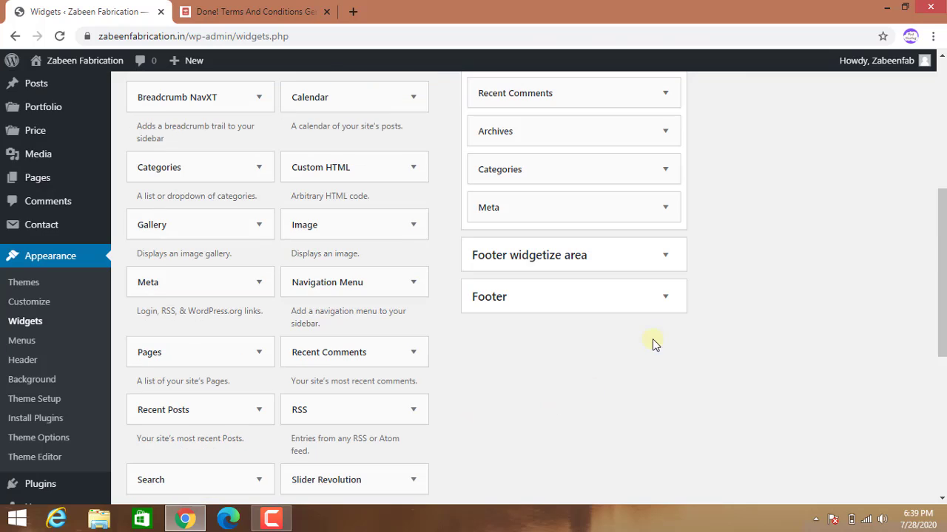
{"action": "left_click", "coordinate": [668, 307]}
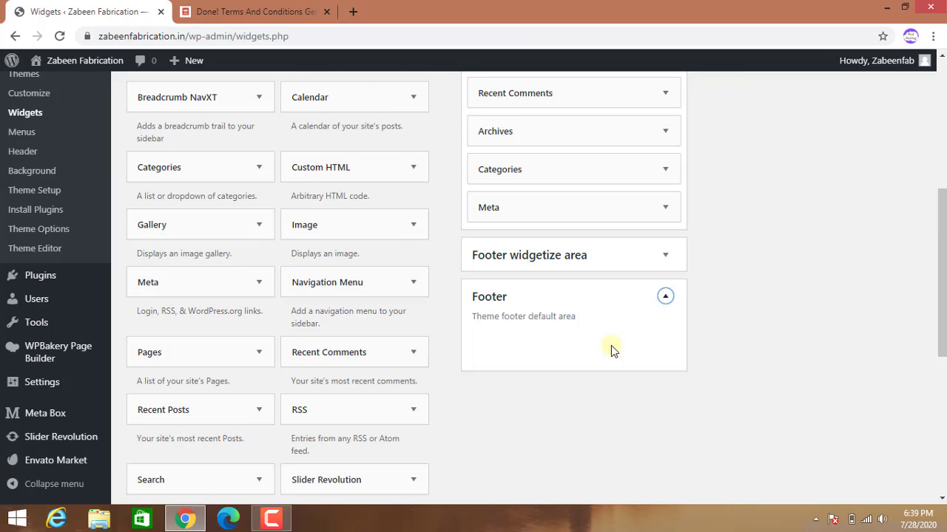
{"action": "scroll", "coordinate": [497, 427], "scroll_direction": "down", "scroll_amount": 1}
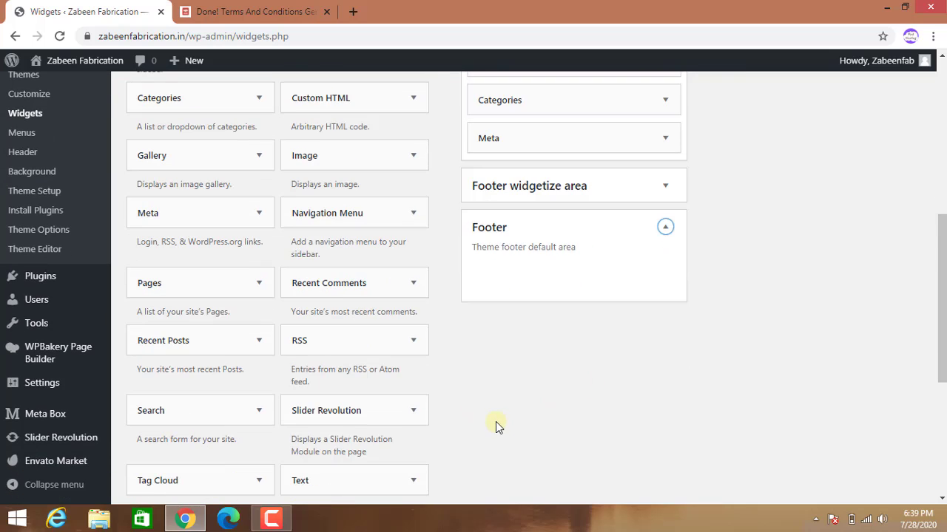
{"action": "scroll", "coordinate": [480, 399], "scroll_direction": "up", "scroll_amount": 4}
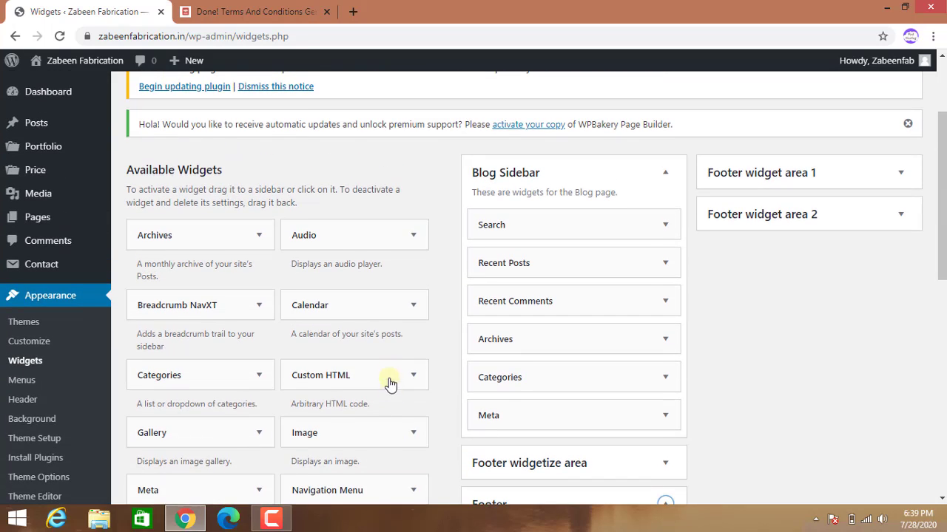
{"action": "scroll", "coordinate": [425, 287], "scroll_direction": "down", "scroll_amount": 3}
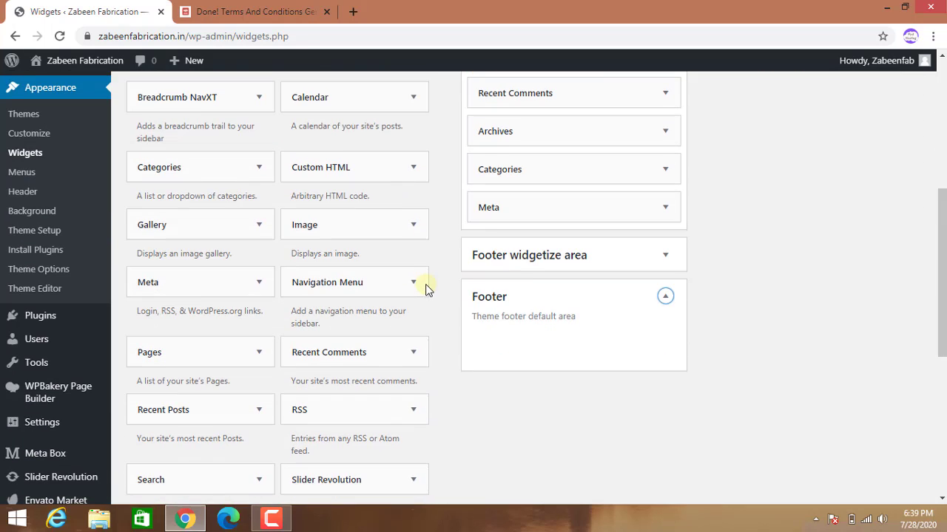
{"action": "scroll", "coordinate": [427, 289], "scroll_direction": "down", "scroll_amount": 1}
{"action": "scroll", "coordinate": [427, 290], "scroll_direction": "down", "scroll_amount": 4}
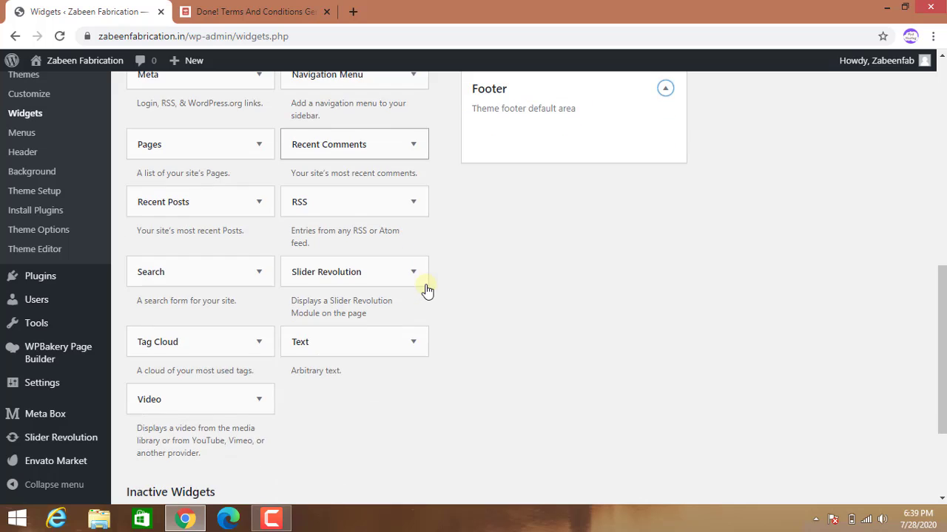
{"action": "scroll", "coordinate": [425, 290], "scroll_direction": "up", "scroll_amount": 2}
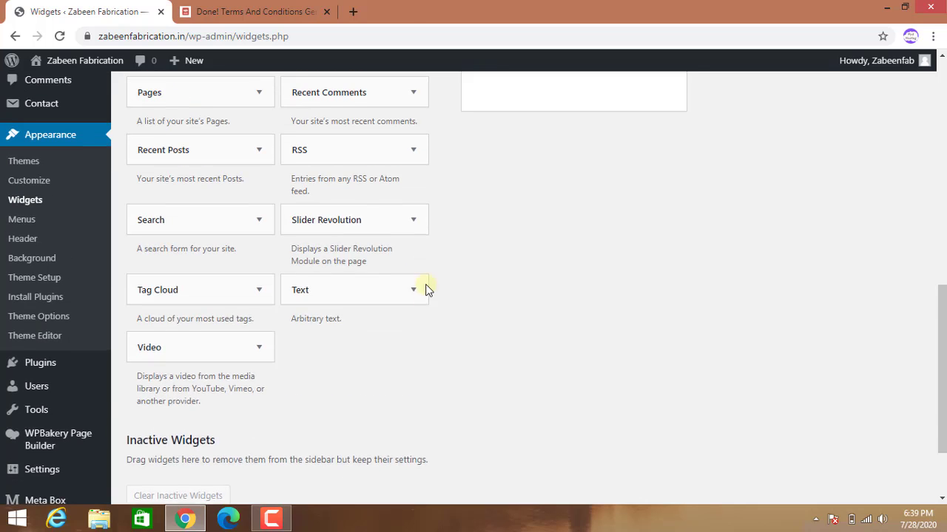
{"action": "scroll", "coordinate": [423, 330], "scroll_direction": "up", "scroll_amount": 1}
{"action": "scroll", "coordinate": [424, 333], "scroll_direction": "up", "scroll_amount": 2}
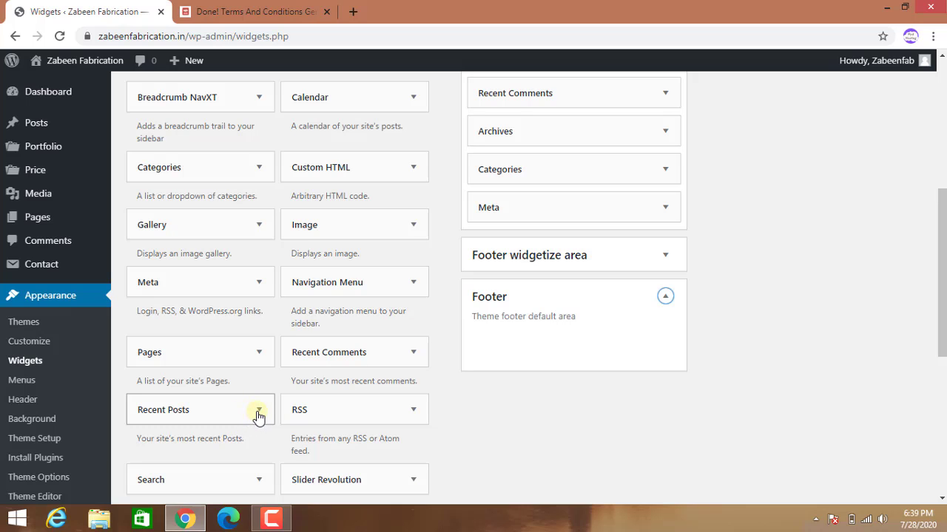
Place the Recent Posts widget into Footer widget area 1 from the available widgets.
{"action": "left_click", "coordinate": [258, 415]}
{"action": "scroll", "coordinate": [237, 444], "scroll_direction": "down", "scroll_amount": 2}
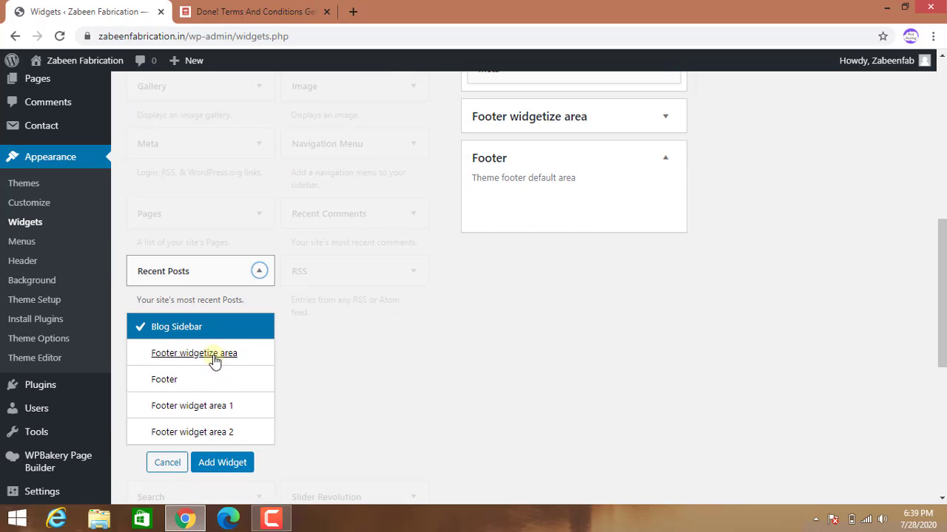
{"action": "left_click", "coordinate": [184, 412]}
{"action": "left_click", "coordinate": [216, 464]}
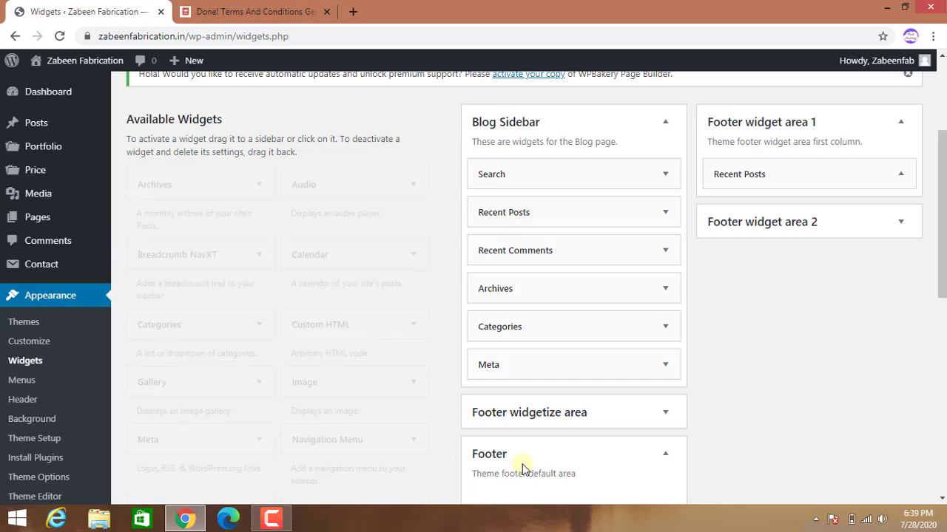
{"action": "scroll", "coordinate": [523, 466], "scroll_direction": "down", "scroll_amount": 7}
{"action": "scroll", "coordinate": [288, 297], "scroll_direction": "up", "scroll_amount": 2}
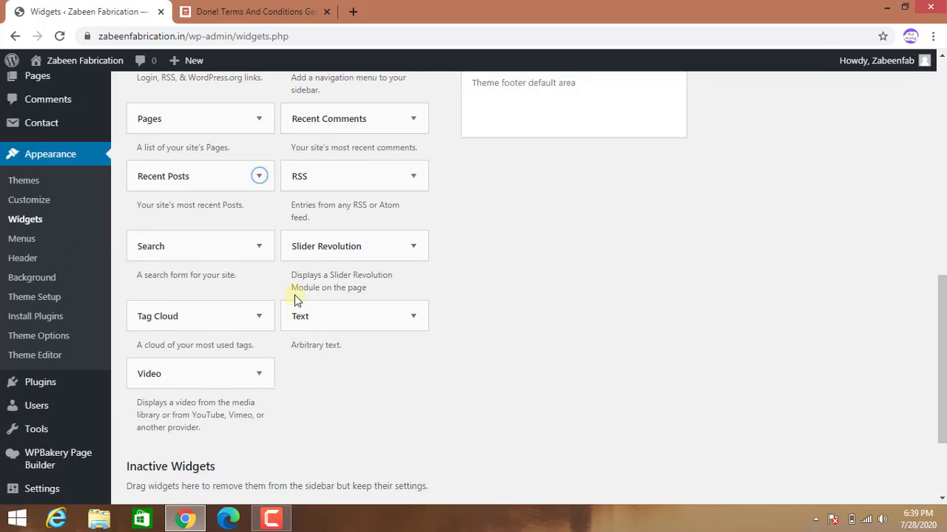
{"action": "scroll", "coordinate": [289, 298], "scroll_direction": "up", "scroll_amount": 3}
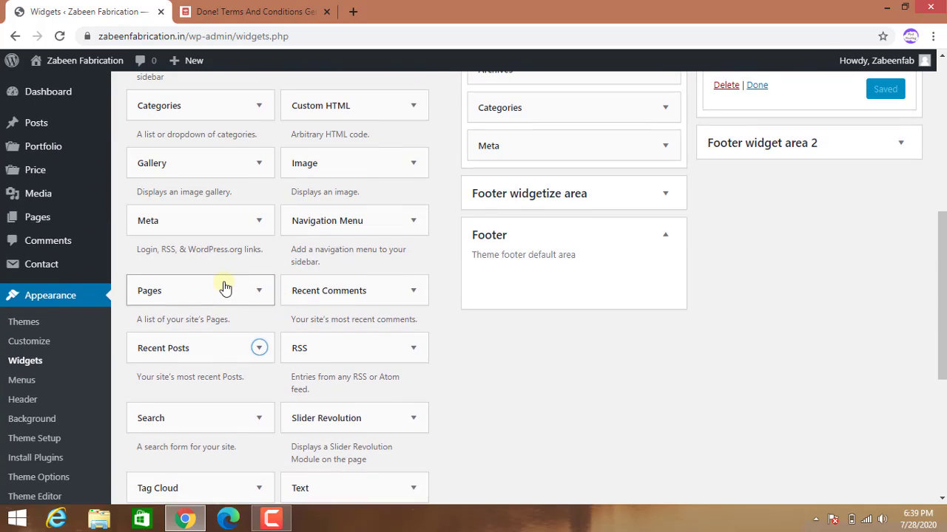
{"action": "scroll", "coordinate": [225, 287], "scroll_direction": "up", "scroll_amount": 1}
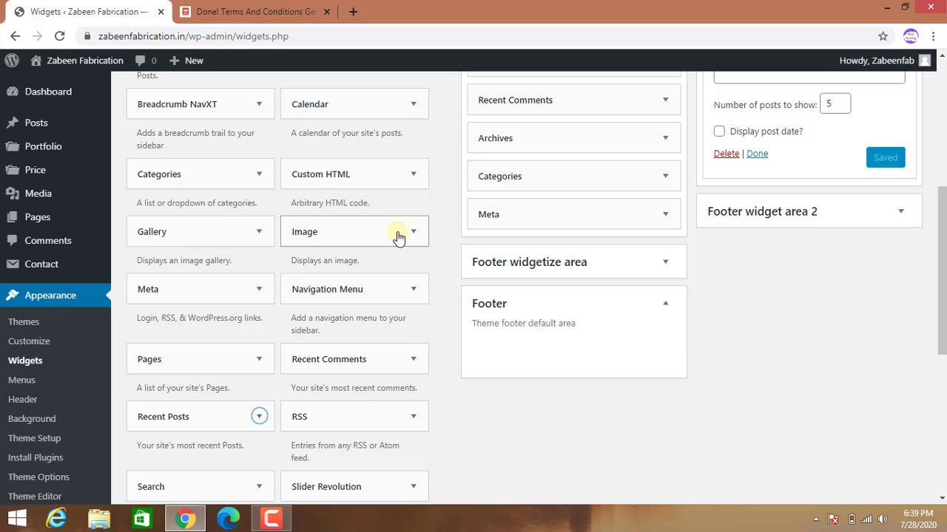
{"action": "scroll", "coordinate": [385, 340], "scroll_direction": "down", "scroll_amount": 1}
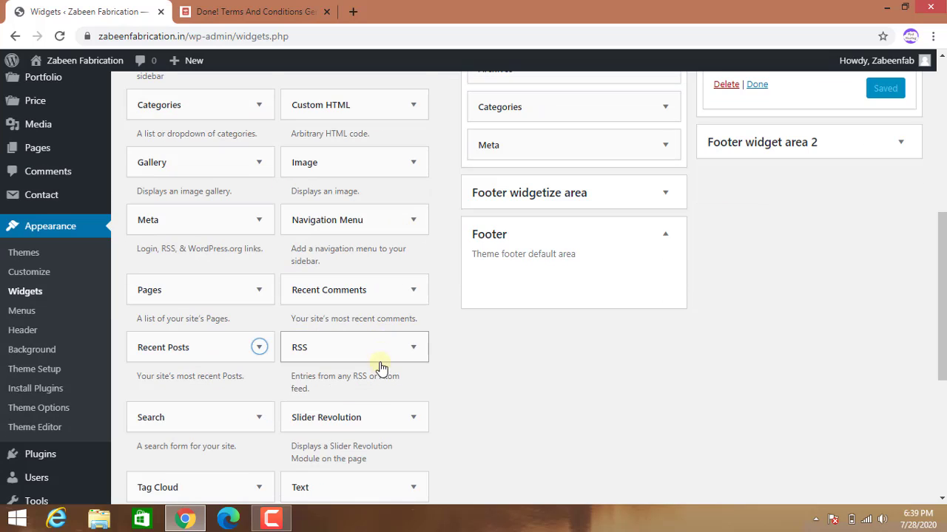
{"action": "scroll", "coordinate": [404, 400], "scroll_direction": "down", "scroll_amount": 4}
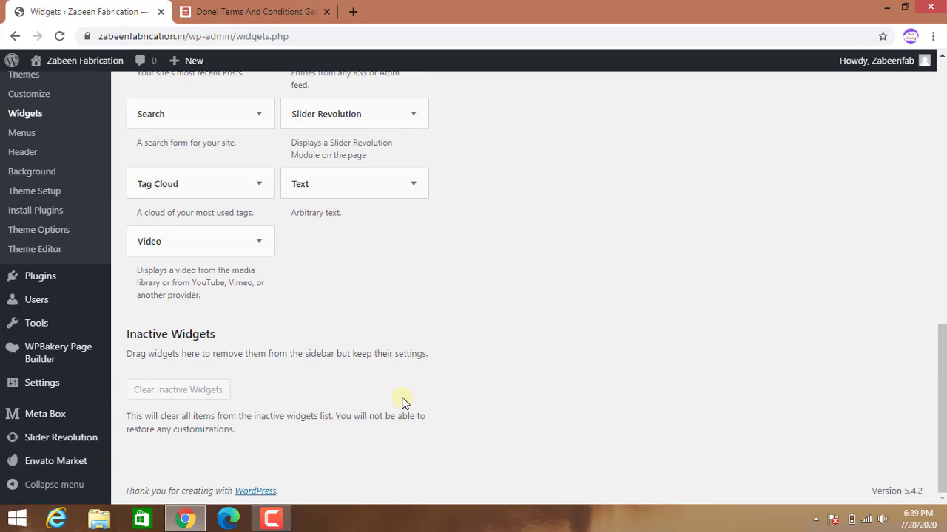
{"action": "scroll", "coordinate": [399, 404], "scroll_direction": "up", "scroll_amount": 4}
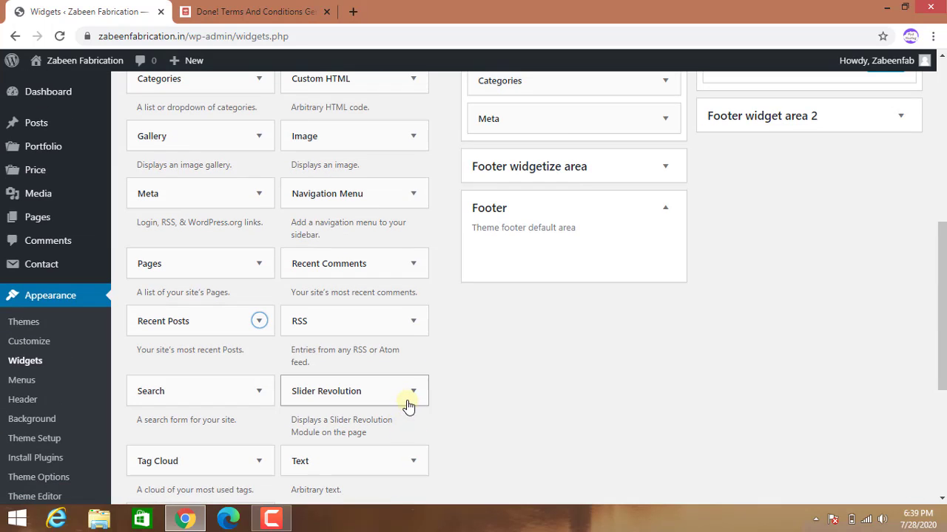
Add a Text widget to Footer widget area 2 and title it 'About Author'.
{"action": "left_click", "coordinate": [413, 463]}
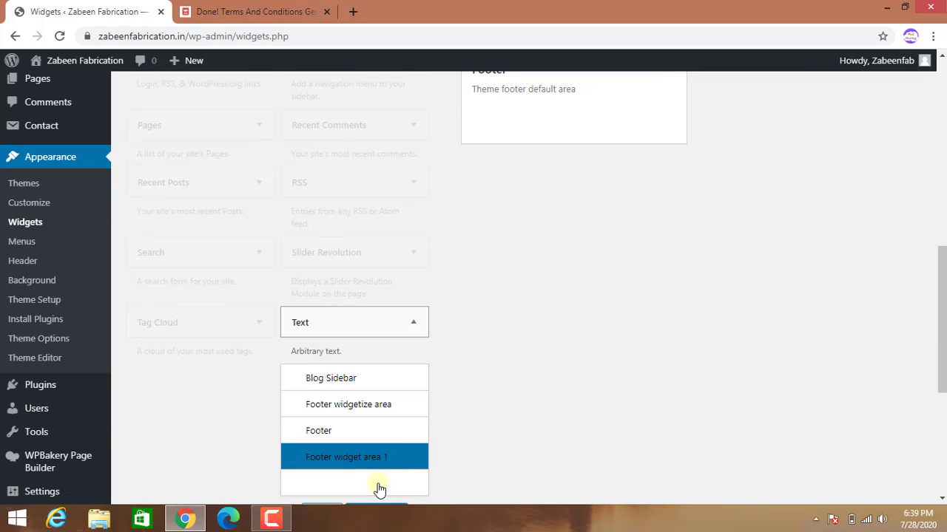
{"action": "left_click", "coordinate": [379, 485]}
{"action": "scroll", "coordinate": [607, 442], "scroll_direction": "up", "scroll_amount": 3}
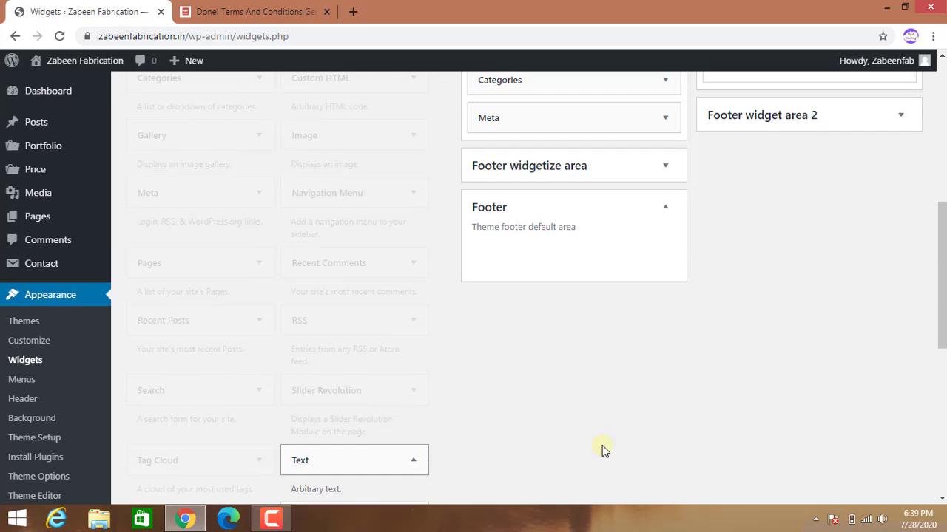
{"action": "scroll", "coordinate": [602, 446], "scroll_direction": "down", "scroll_amount": 5}
{"action": "left_click", "coordinate": [377, 306]}
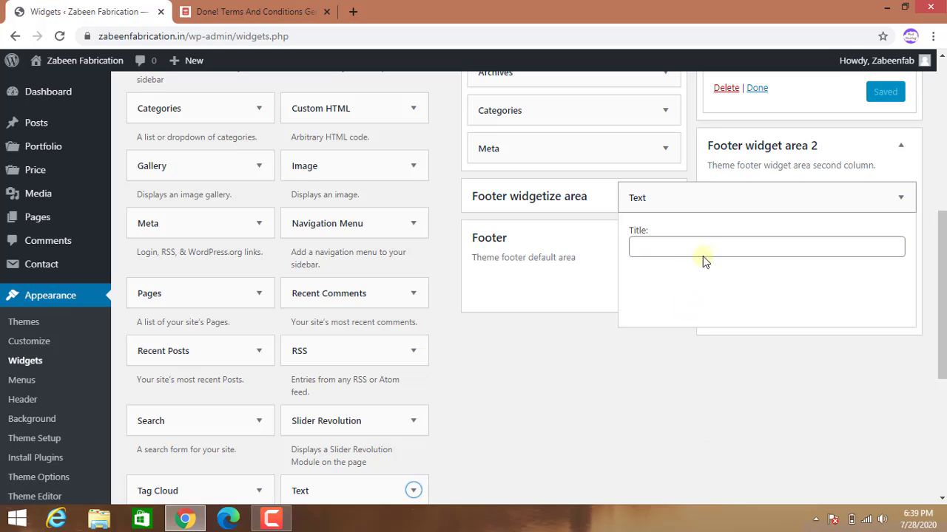
{"action": "left_click", "coordinate": [714, 245]}
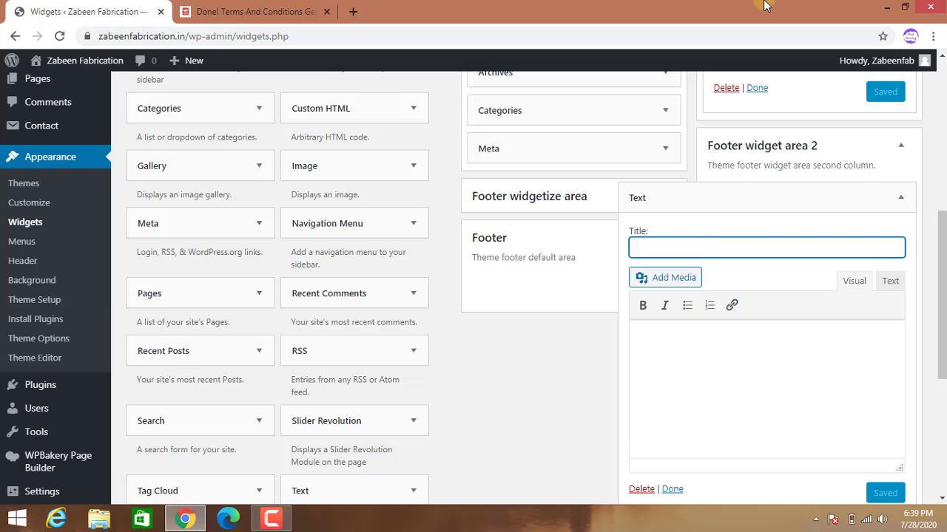
{"action": "type", "text": "About auther"}
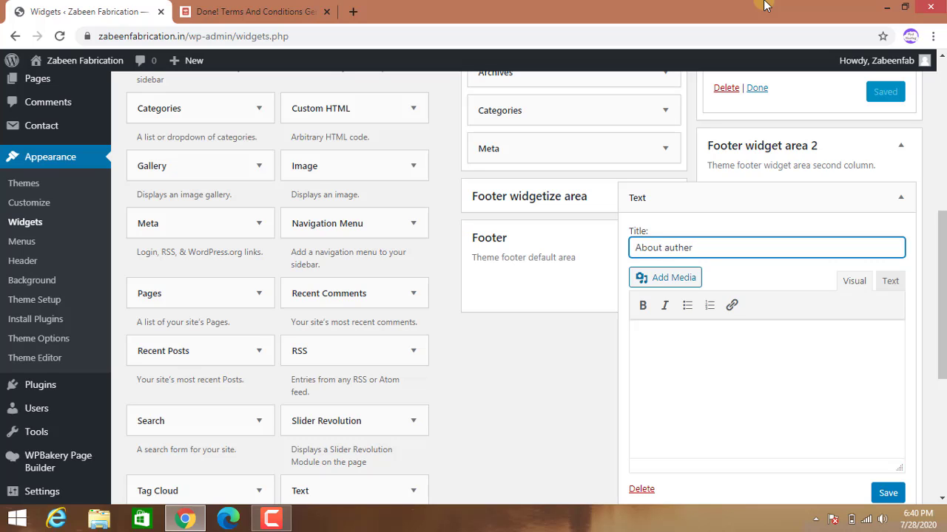
{"action": "key", "text": "BackSpace"}
{"action": "key", "text": "BackSpace"}
{"action": "left_click", "coordinate": [670, 248]}
{"action": "key", "text": "BackSpace"}
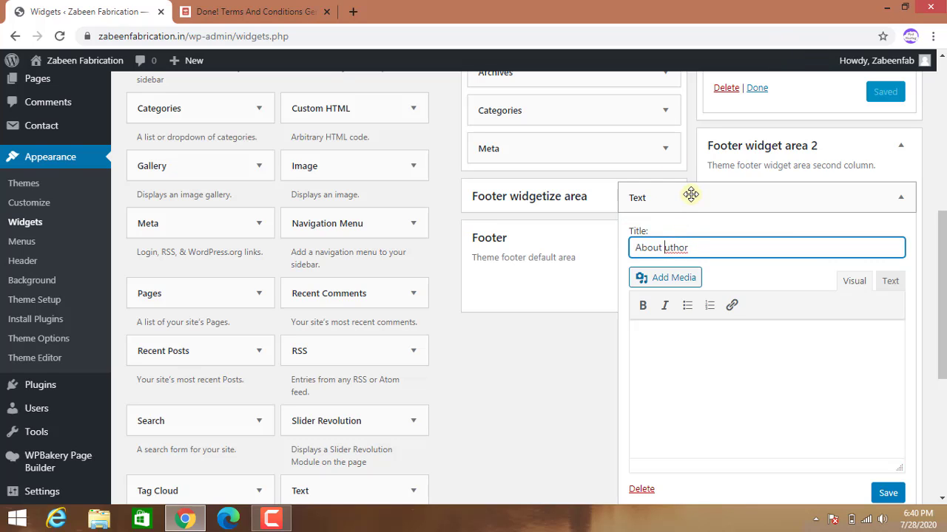
{"action": "type", "text": "A"}
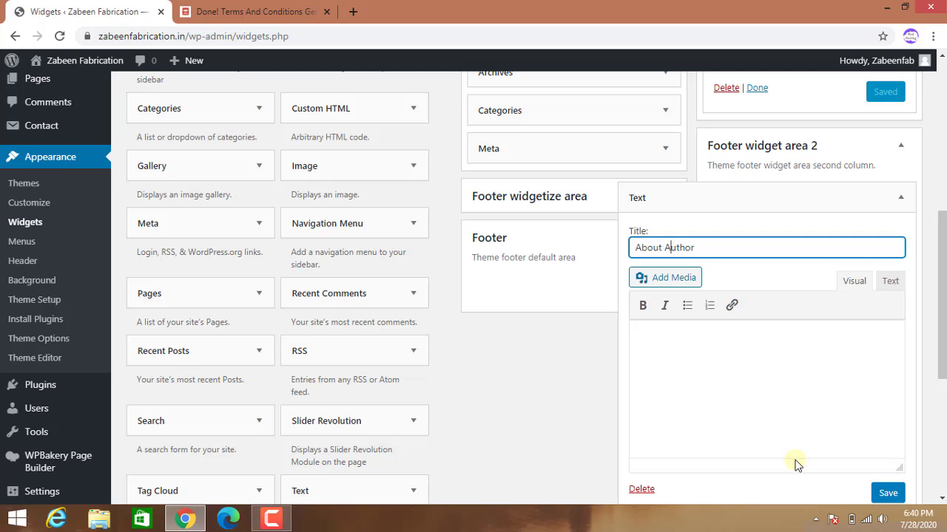
Copy the Terms and Conditions paragraph beginning 'By accessing this website'.
{"action": "left_click", "coordinate": [273, 13]}
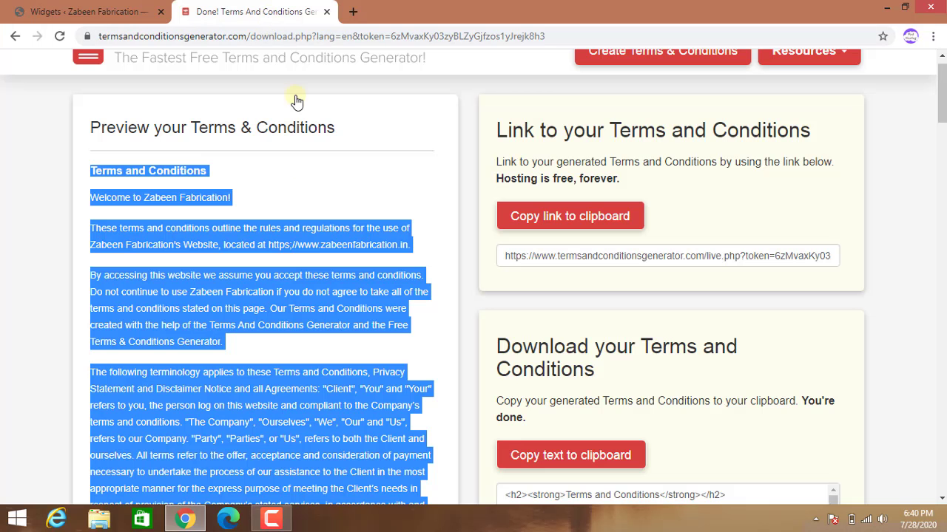
{"action": "left_click", "coordinate": [250, 276]}
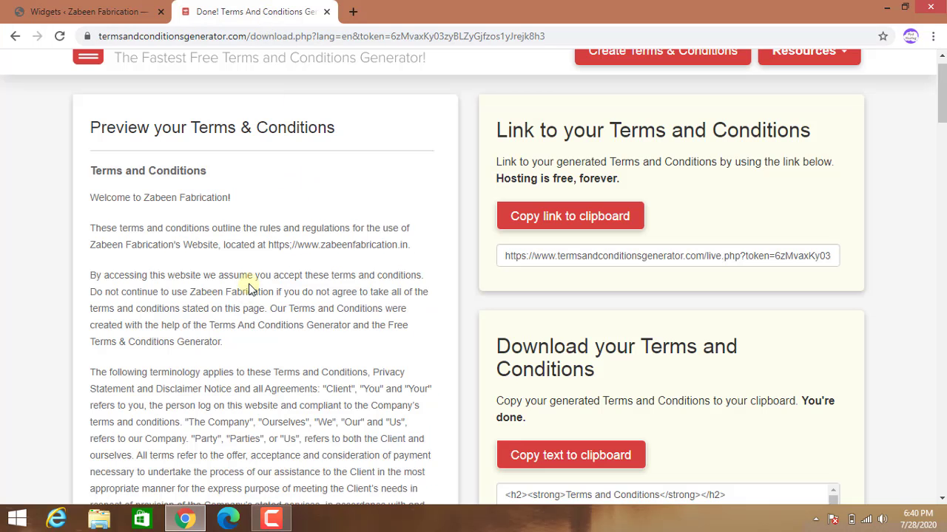
{"action": "left_click_drag", "start_coordinate": [224, 341], "coordinate": [88, 277]}
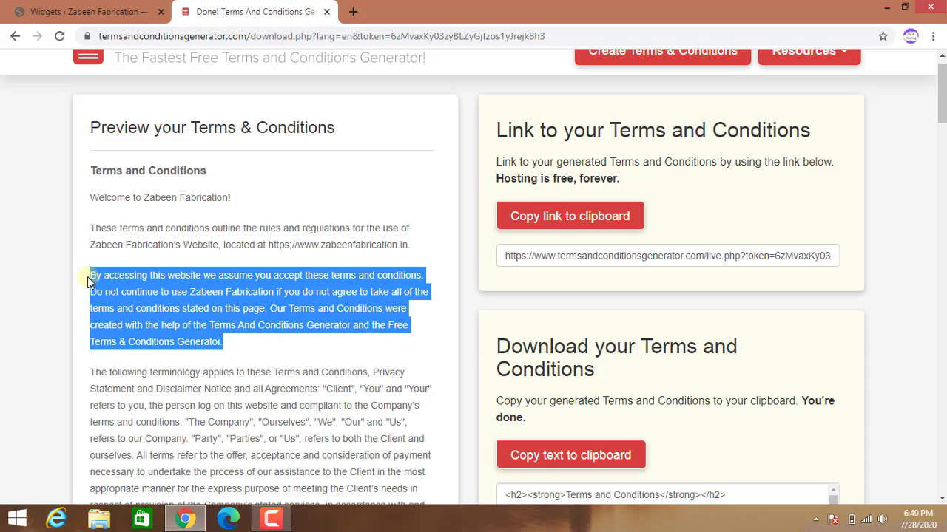
{"action": "right_click", "coordinate": [125, 277]}
{"action": "left_click", "coordinate": [148, 288]}
{"action": "left_click", "coordinate": [130, 18]}
Paste the 'By accessing this website' paragraph into the About Author widget body and save.
{"action": "left_click", "coordinate": [670, 368]}
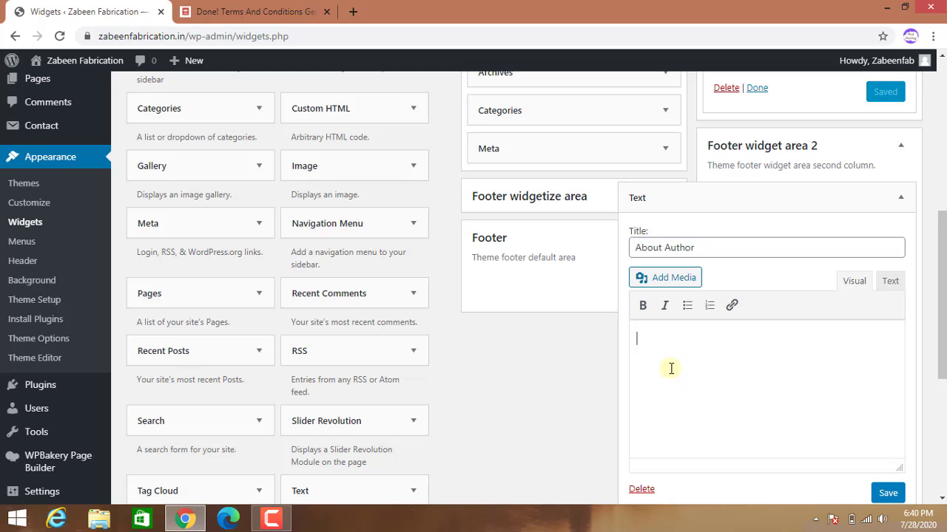
{"action": "key", "text": "ctrl+v"}
{"action": "scroll", "coordinate": [669, 368], "scroll_direction": "up", "scroll_amount": 3}
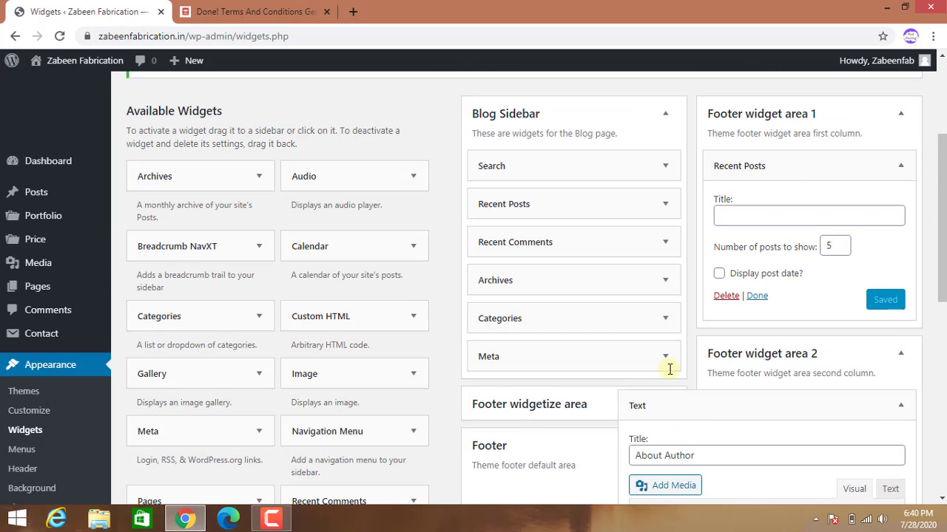
{"action": "scroll", "coordinate": [795, 458], "scroll_direction": "down", "scroll_amount": 5}
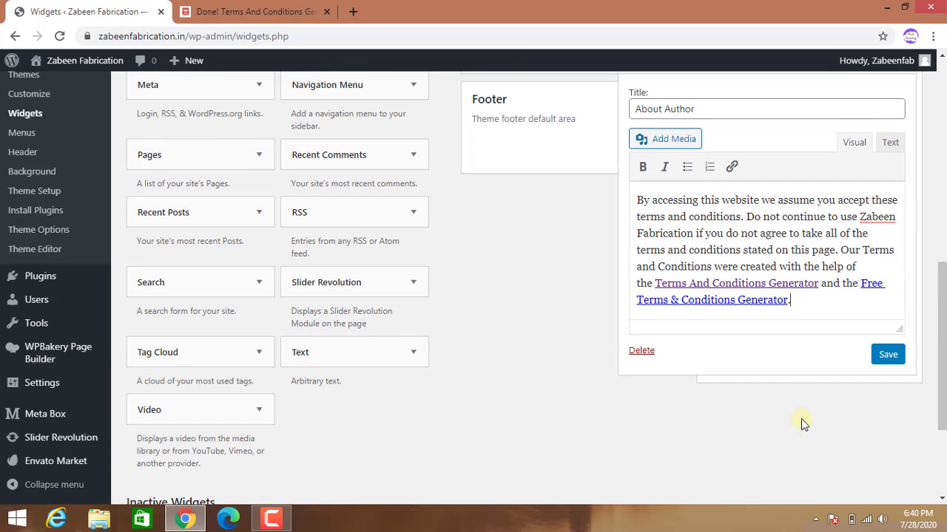
{"action": "left_click", "coordinate": [888, 363]}
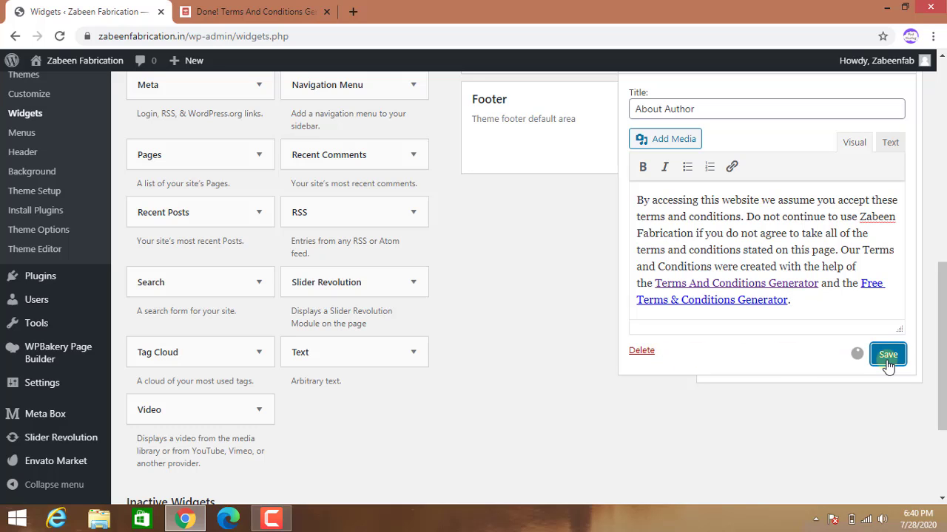
{"action": "scroll", "coordinate": [887, 363], "scroll_direction": "up", "scroll_amount": 2}
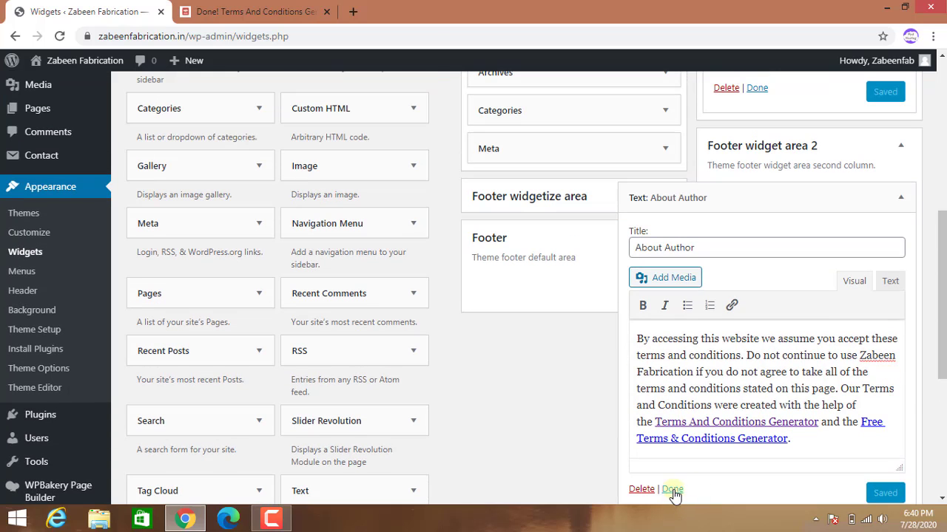
{"action": "scroll", "coordinate": [814, 424], "scroll_direction": "up", "scroll_amount": 2}
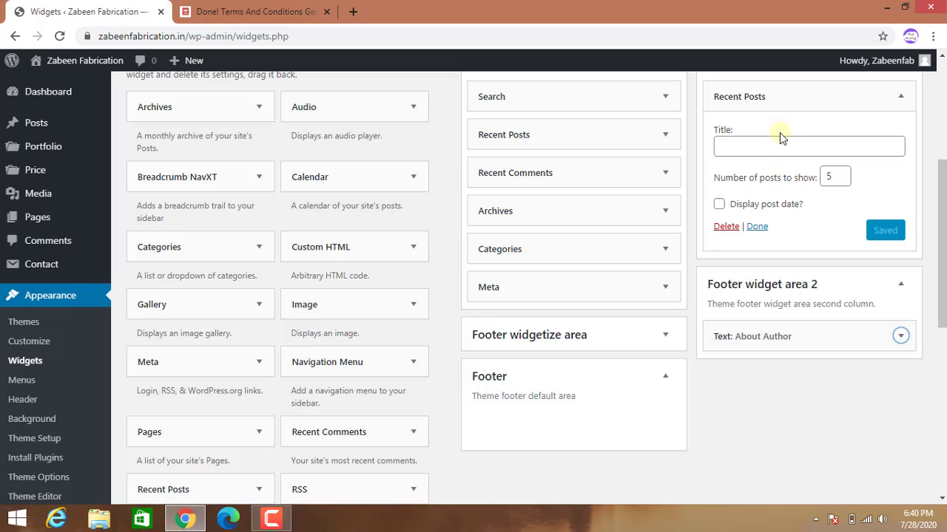
{"action": "scroll", "coordinate": [779, 132], "scroll_direction": "up", "scroll_amount": 1}
Retitle the Footer widget area 1 Recent Posts widget to 'Latest Posts' and save it.
{"action": "left_click", "coordinate": [766, 215]}
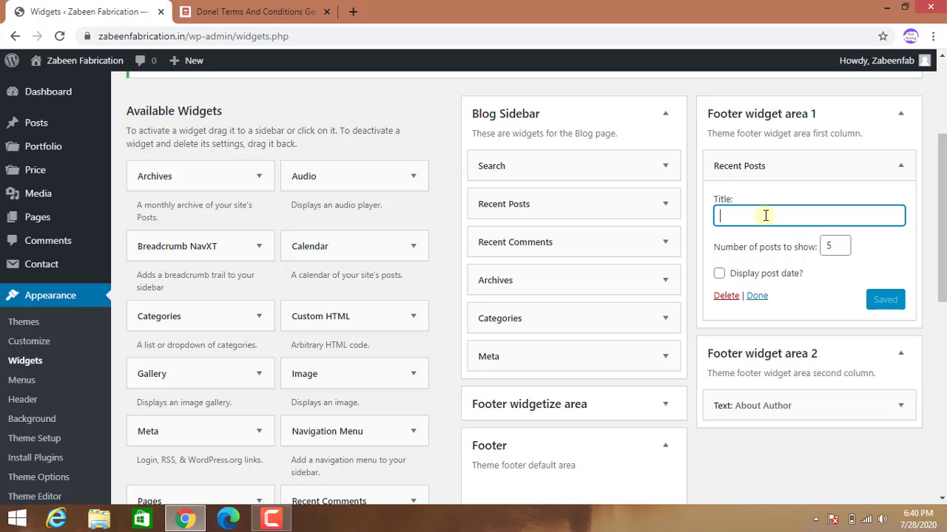
{"action": "type", "text": "Populer"}
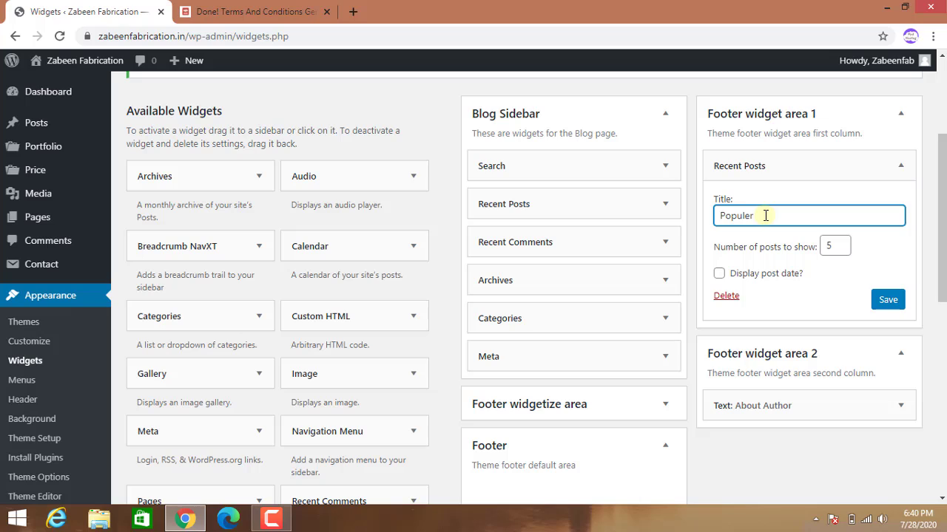
{"action": "key", "text": "BackSpace"}
{"action": "key", "text": "BackSpace"}
{"action": "key", "text": "BackSpace"}
{"action": "key", "text": "BackSpace"}
{"action": "key", "text": "BackSpace"}
{"action": "left_click", "coordinate": [886, 299]}
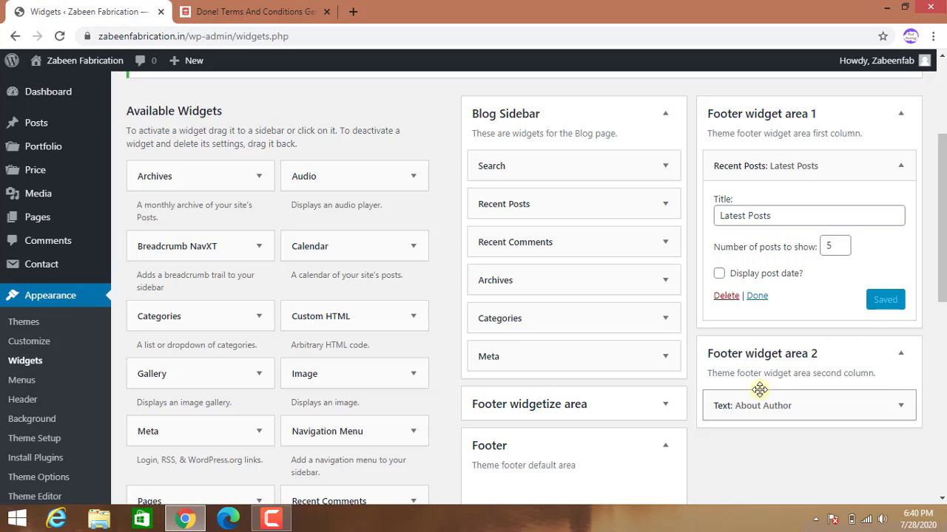
{"action": "scroll", "coordinate": [759, 392], "scroll_direction": "down", "scroll_amount": 3}
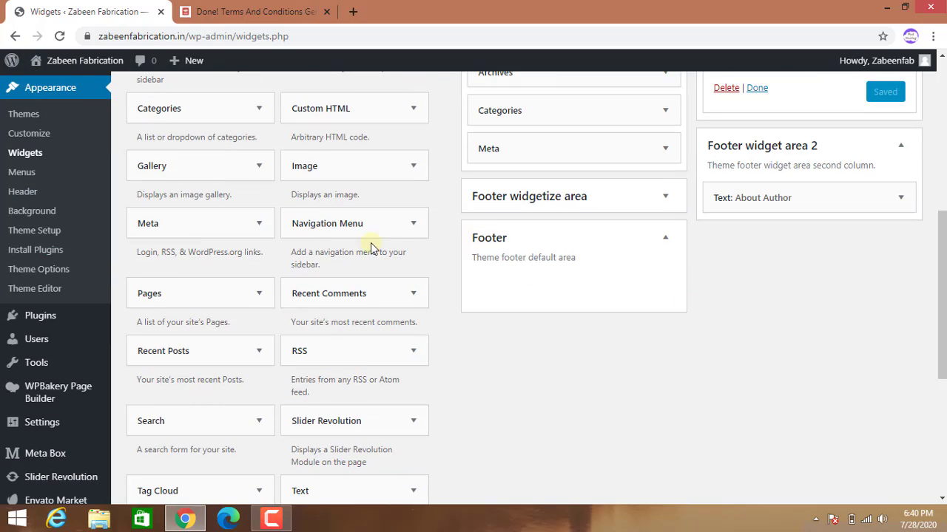
{"action": "scroll", "coordinate": [163, 163], "scroll_direction": "up", "scroll_amount": 1}
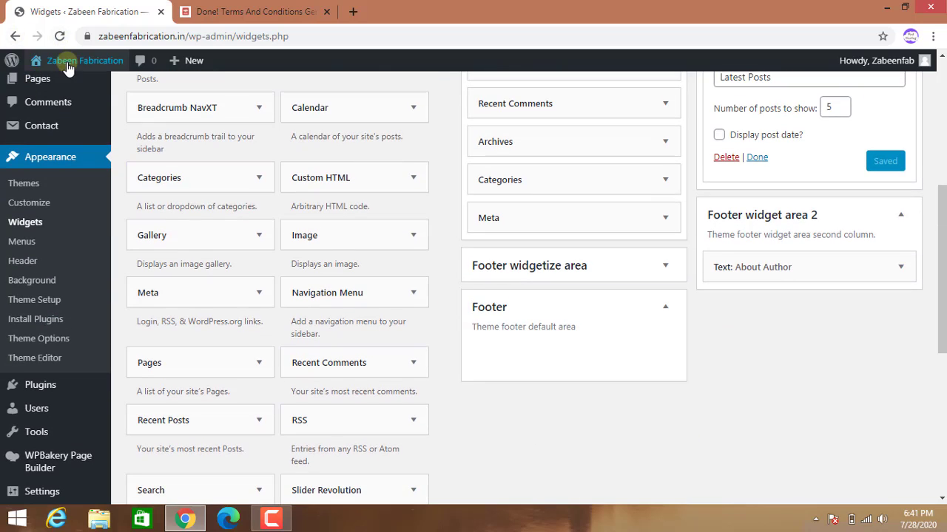
Visit the live Zabeen Fabrication homepage, scroll down to the footer, and reload it.
{"action": "mouse_move", "coordinate": [59, 62]}
{"action": "left_click", "coordinate": [55, 87]}
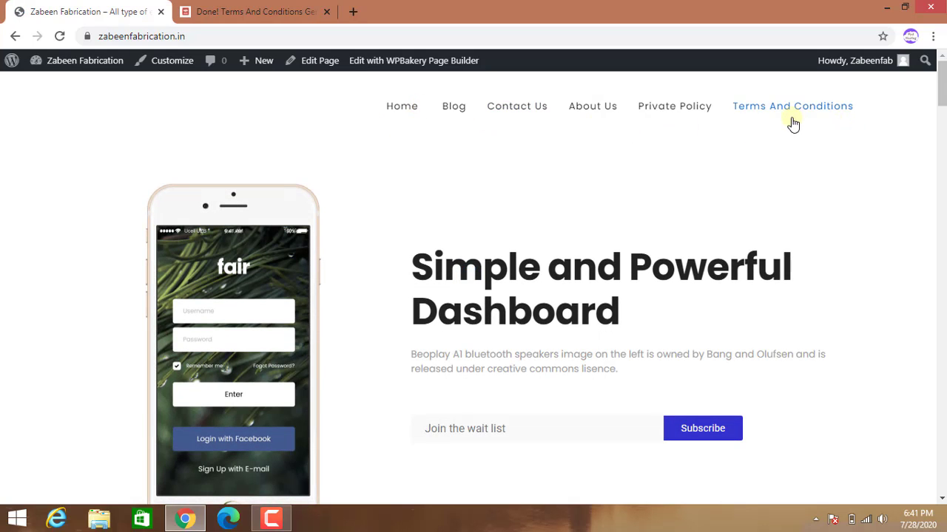
{"action": "scroll", "coordinate": [392, 175], "scroll_direction": "down", "scroll_amount": 10}
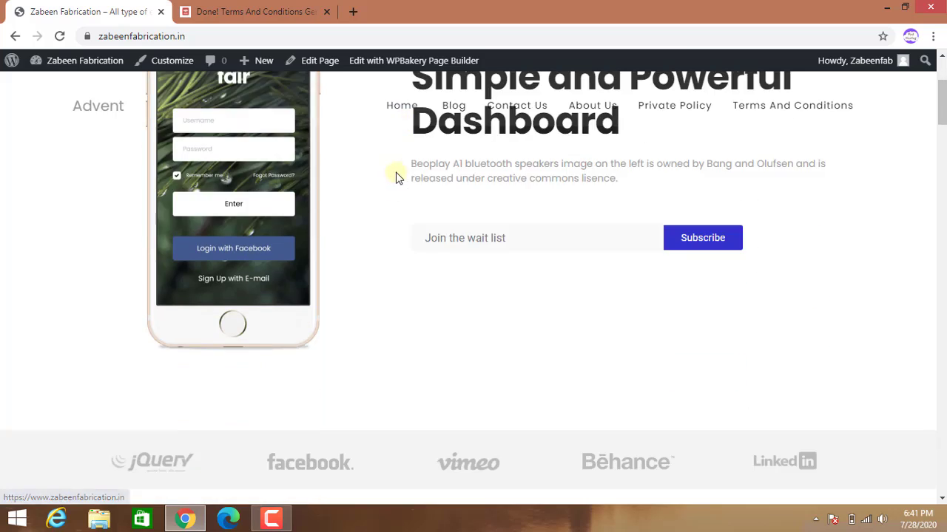
{"action": "scroll", "coordinate": [414, 310], "scroll_direction": "down", "scroll_amount": 5}
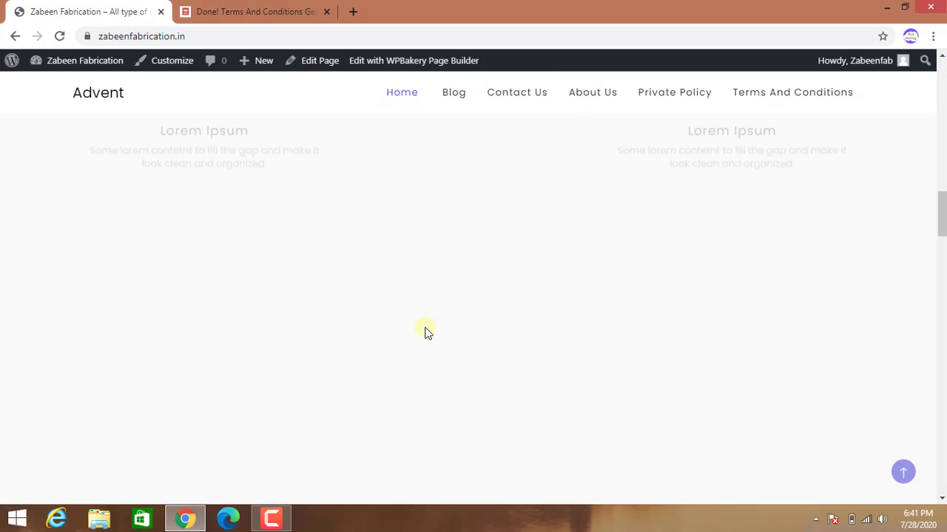
{"action": "scroll", "coordinate": [440, 407], "scroll_direction": "down", "scroll_amount": 8}
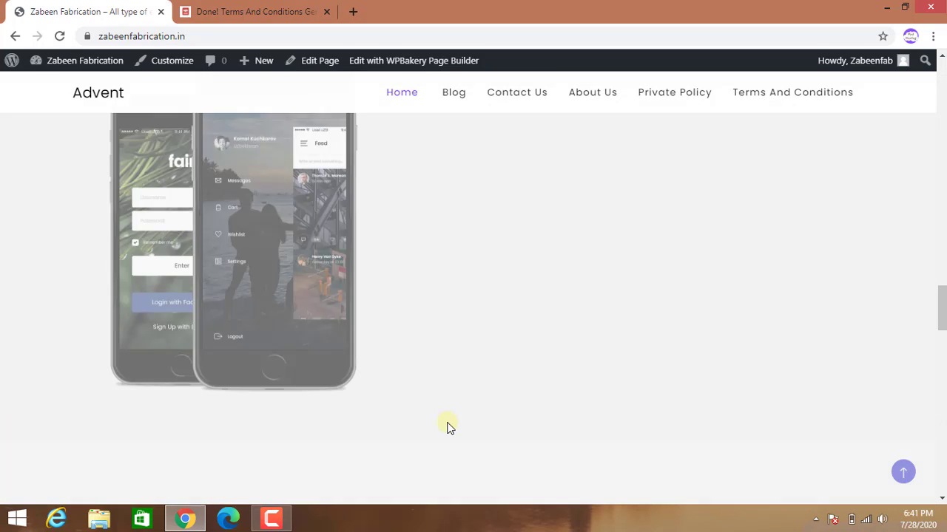
{"action": "scroll", "coordinate": [449, 427], "scroll_direction": "down", "scroll_amount": 5}
{"action": "scroll", "coordinate": [449, 427], "scroll_direction": "down", "scroll_amount": 5}
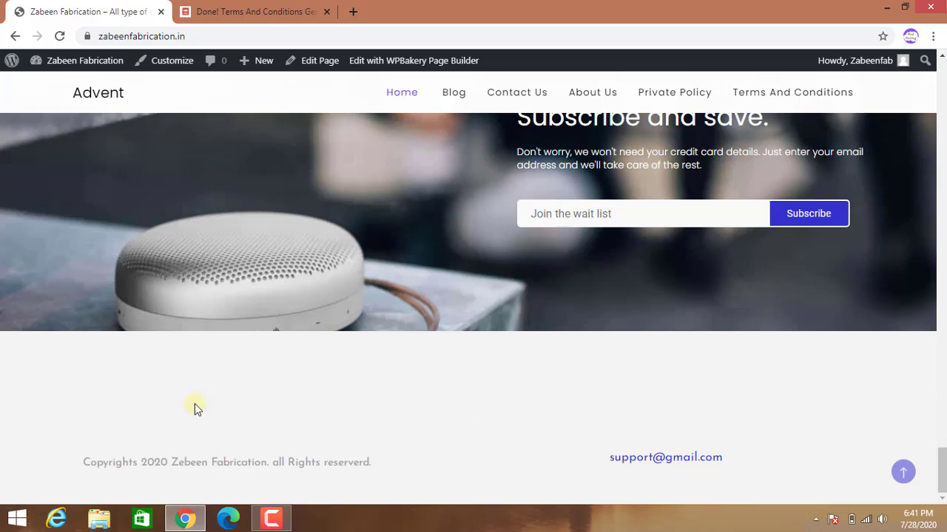
{"action": "left_click", "coordinate": [60, 36]}
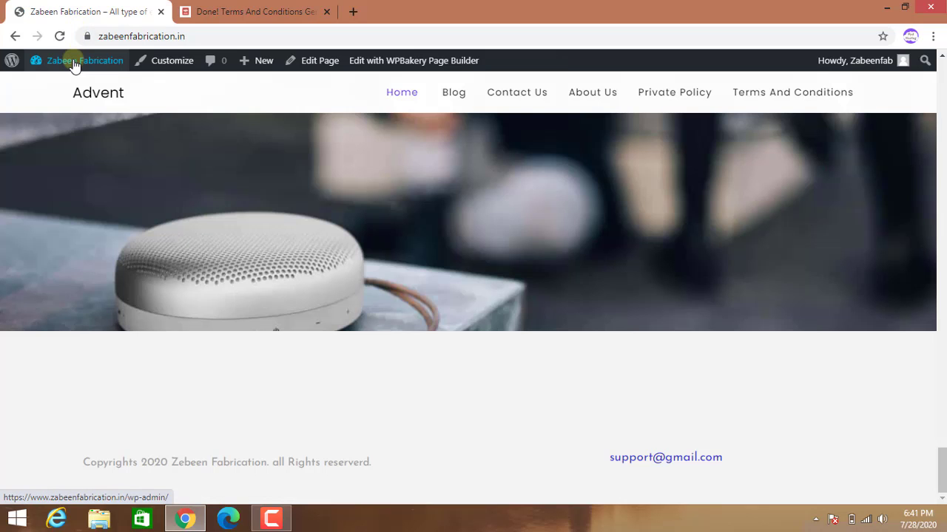
Open Appearance > Theme Options and show its Footer settings section.
{"action": "mouse_move", "coordinate": [74, 65]}
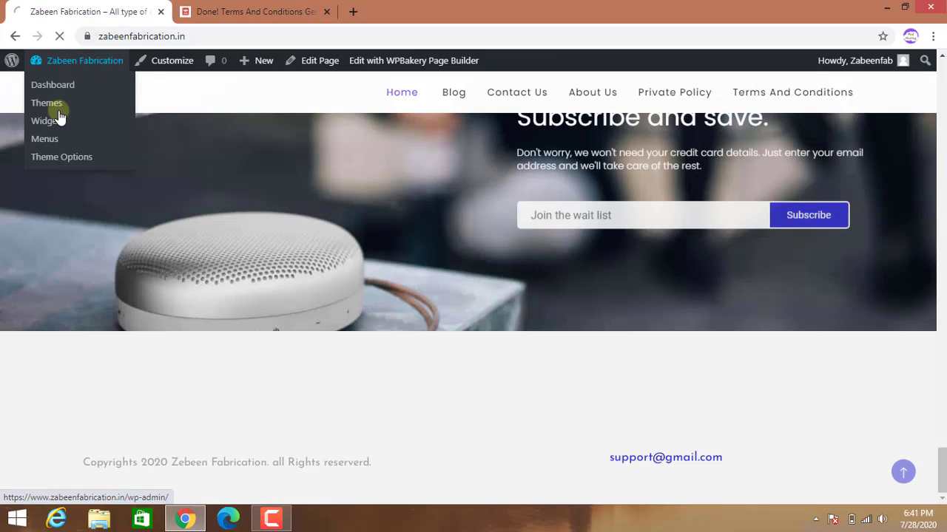
{"action": "left_click", "coordinate": [54, 156]}
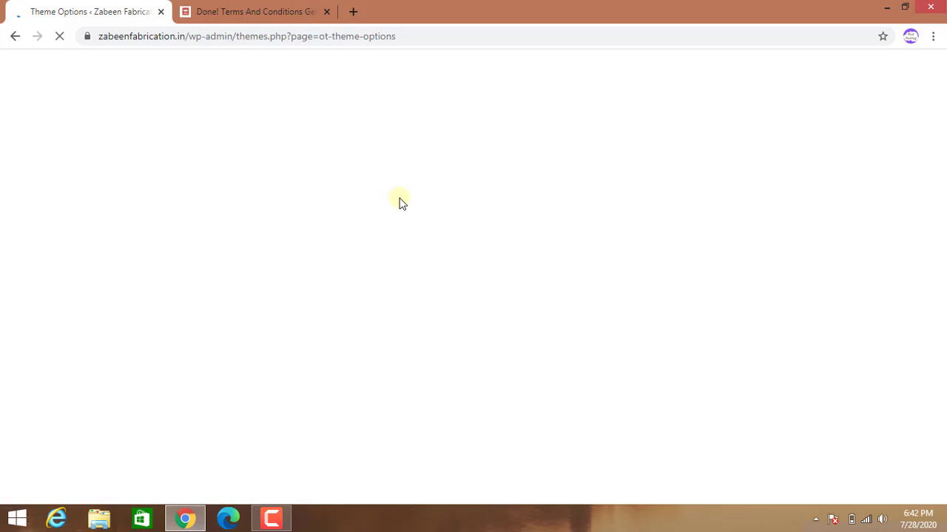
{"action": "scroll", "coordinate": [381, 247], "scroll_direction": "down", "scroll_amount": 1}
{"action": "scroll", "coordinate": [381, 251], "scroll_direction": "down", "scroll_amount": 7}
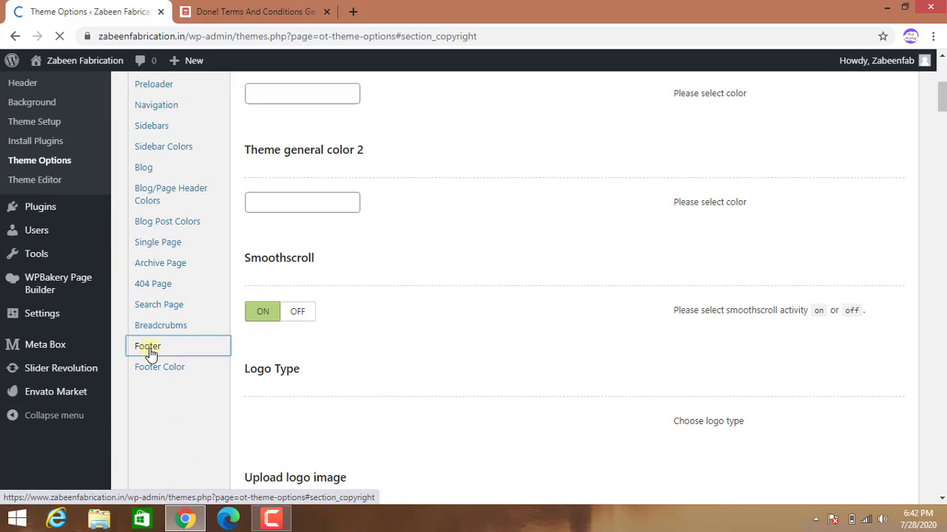
{"action": "left_click", "coordinate": [149, 351]}
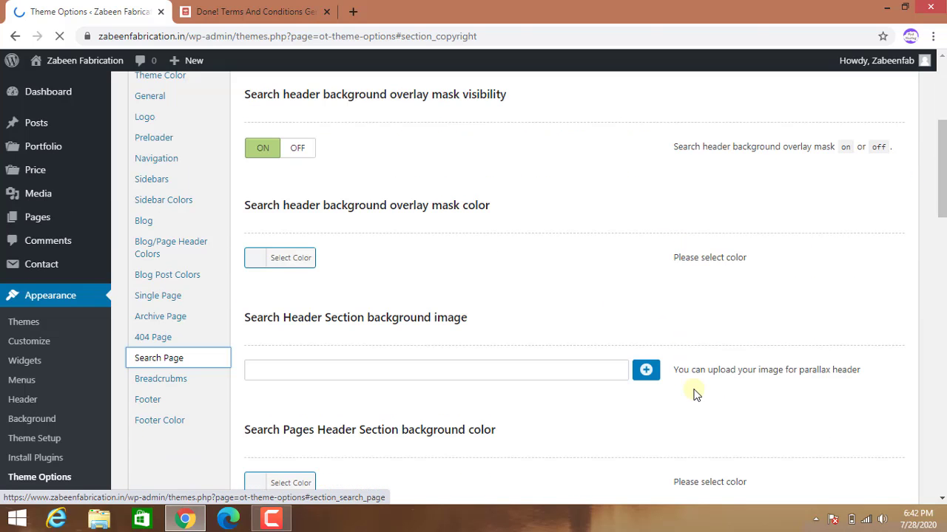
{"action": "left_click", "coordinate": [148, 402]}
Review the footer column settings and save the theme options.
{"action": "scroll", "coordinate": [691, 379], "scroll_direction": "down", "scroll_amount": 2}
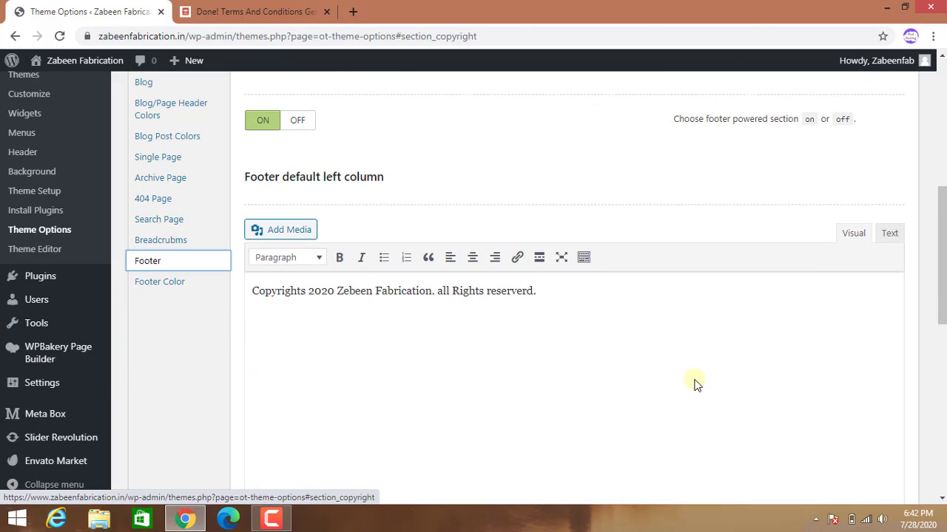
{"action": "scroll", "coordinate": [731, 380], "scroll_direction": "down", "scroll_amount": 5}
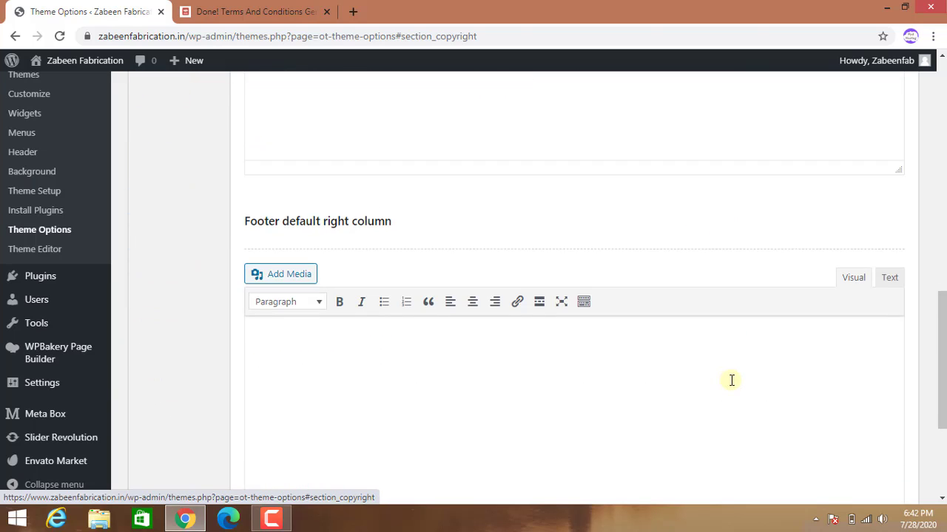
{"action": "scroll", "coordinate": [732, 380], "scroll_direction": "down", "scroll_amount": 3}
{"action": "scroll", "coordinate": [731, 380], "scroll_direction": "up", "scroll_amount": 6}
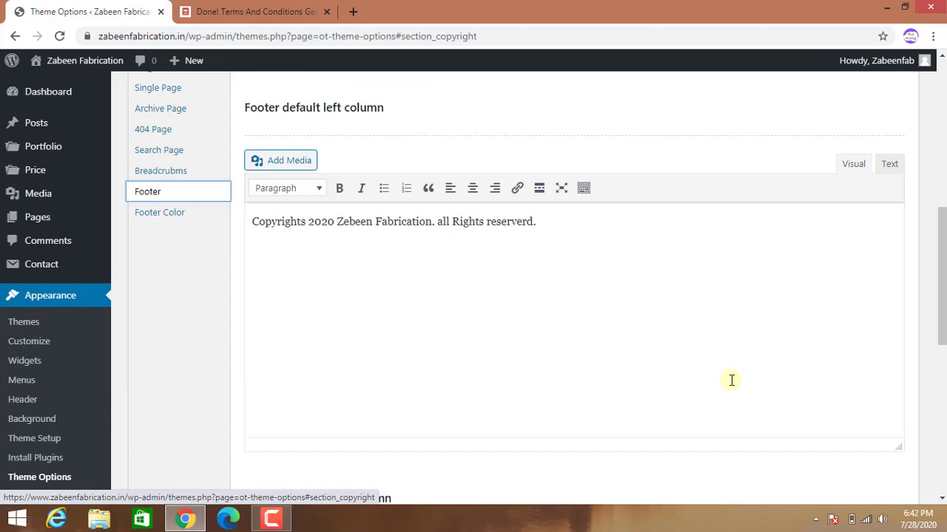
{"action": "scroll", "coordinate": [732, 380], "scroll_direction": "up", "scroll_amount": 5}
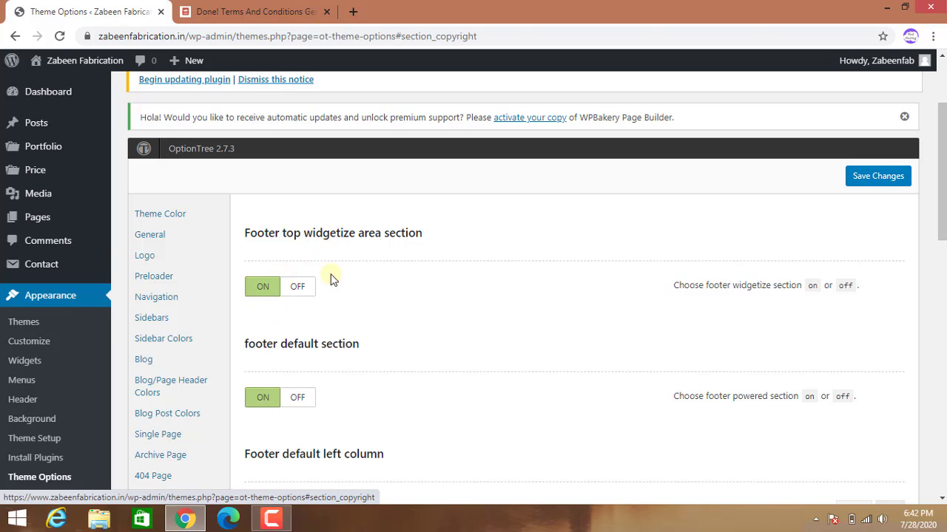
{"action": "left_click", "coordinate": [877, 182]}
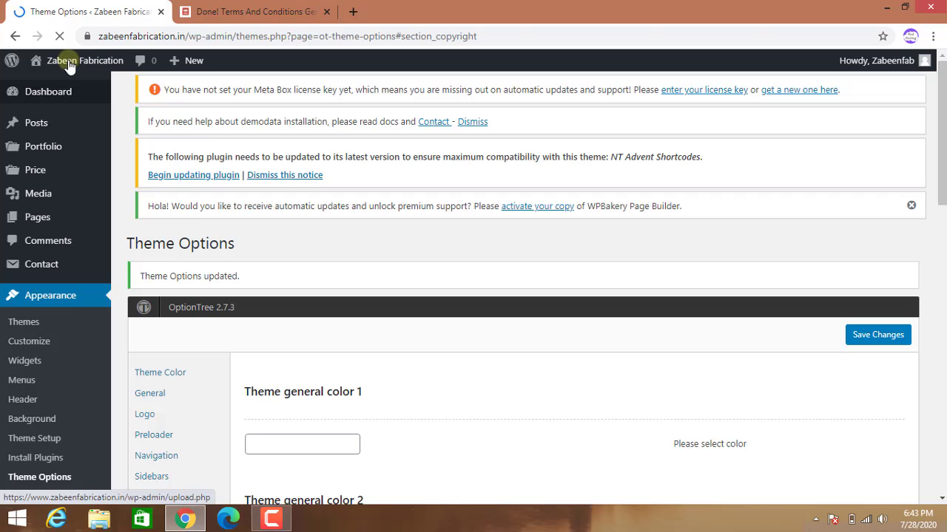
{"action": "mouse_move", "coordinate": [70, 64]}
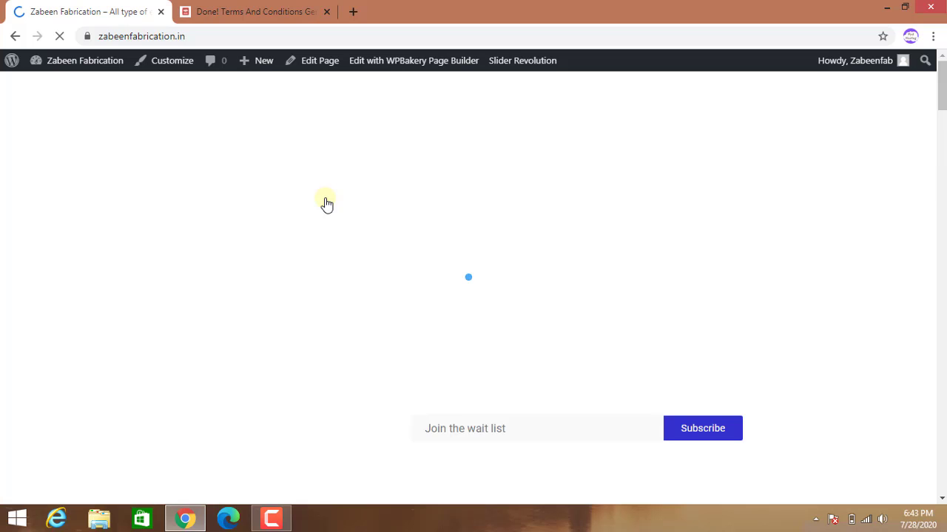
Scroll down the live homepage past the feature blocks toward the copyright footer.
{"action": "scroll", "coordinate": [607, 324], "scroll_direction": "down", "scroll_amount": 3}
{"action": "scroll", "coordinate": [610, 326], "scroll_direction": "down", "scroll_amount": 6}
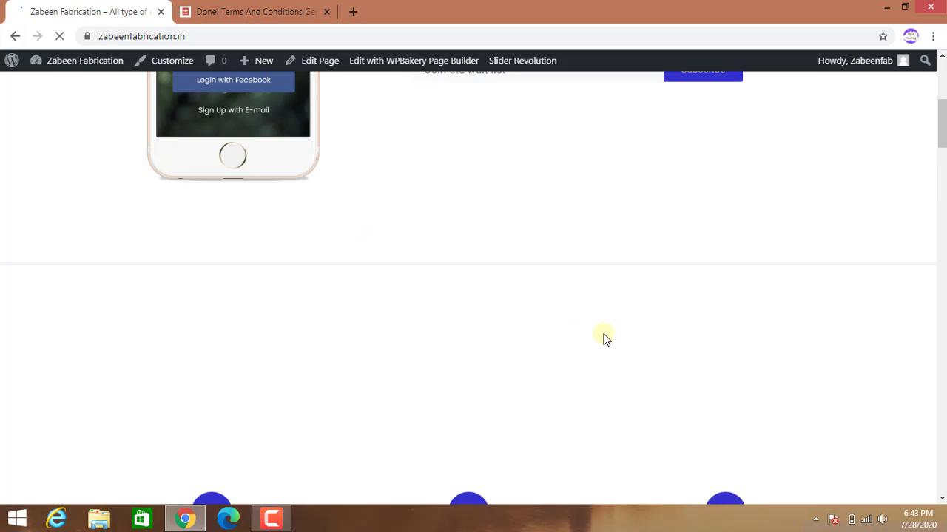
{"action": "scroll", "coordinate": [606, 348], "scroll_direction": "down", "scroll_amount": 10}
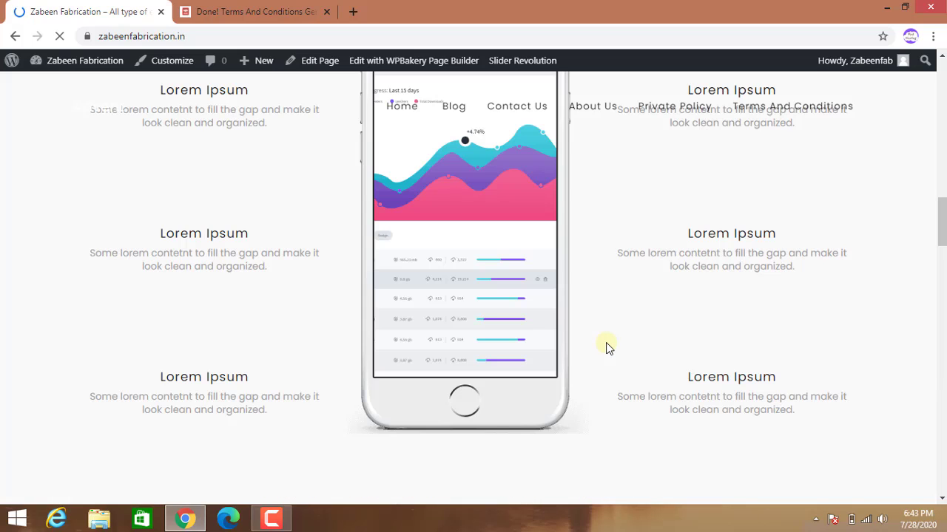